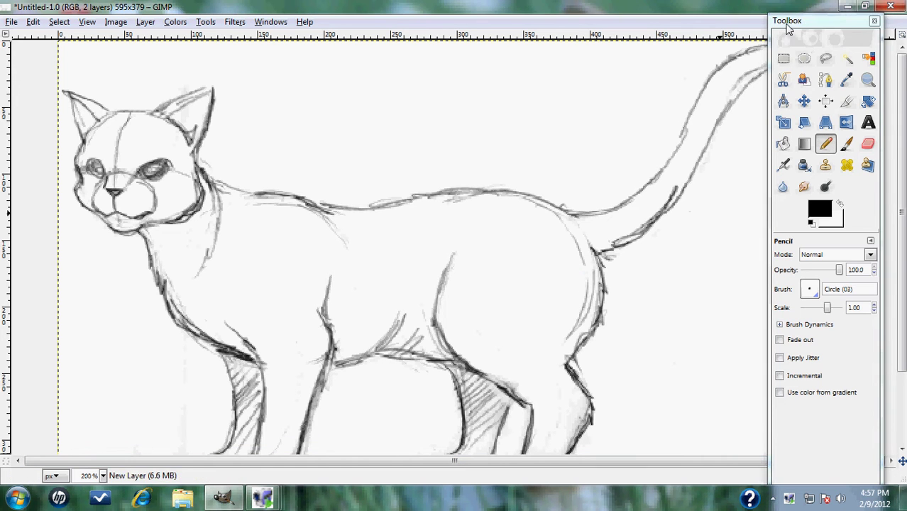
- Trace the cat's tail and back in black with the Pencil, repositioning the Toolbox to keep the sketch uncovered
drag(788, 27, 80, 111)
click(594, 250)
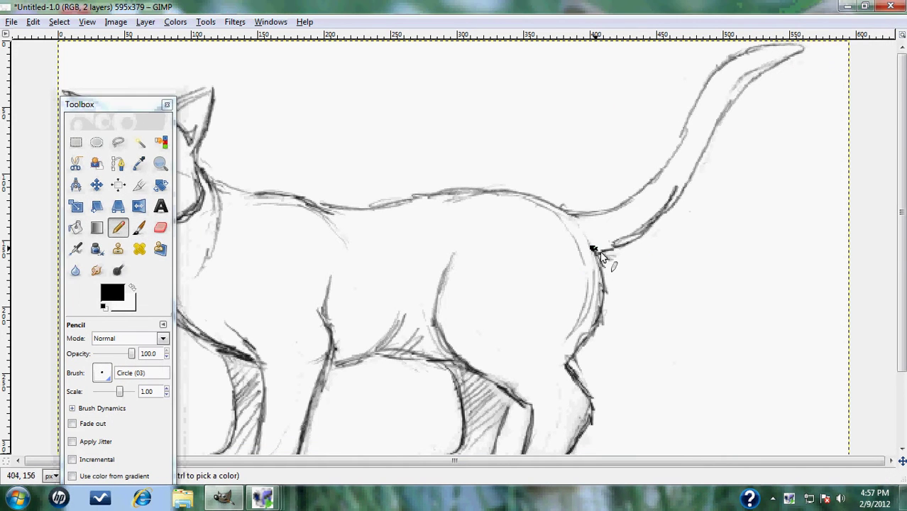
mouse_move(637, 236)
mouse_down()
mouse_move(681, 193)
mouse_move(755, 73)
mouse_move(807, 50)
mouse_move(761, 48)
mouse_move(731, 66)
mouse_move(653, 200)
mouse_move(610, 216)
mouse_move(430, 195)
mouse_move(309, 209)
mouse_up()
drag(242, 196, 198, 175)
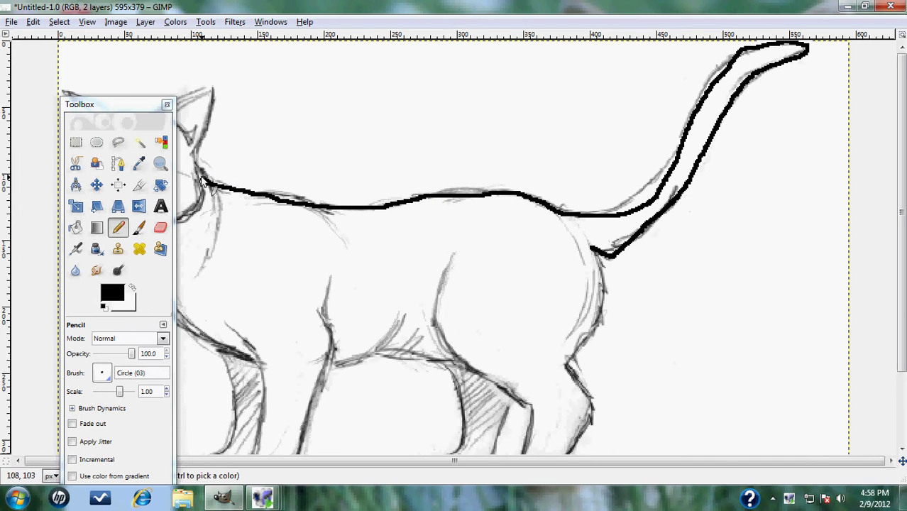
drag(121, 107, 808, 111)
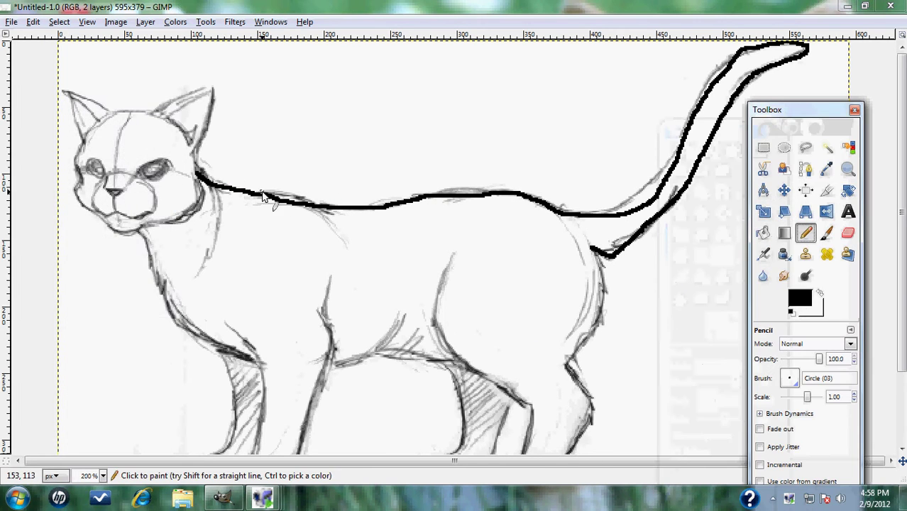
mouse_move(198, 173)
mouse_down()
mouse_move(211, 91)
mouse_move(155, 112)
mouse_move(64, 92)
mouse_move(80, 165)
mouse_move(75, 202)
mouse_move(87, 214)
mouse_move(132, 237)
mouse_move(193, 212)
mouse_move(201, 186)
mouse_up()
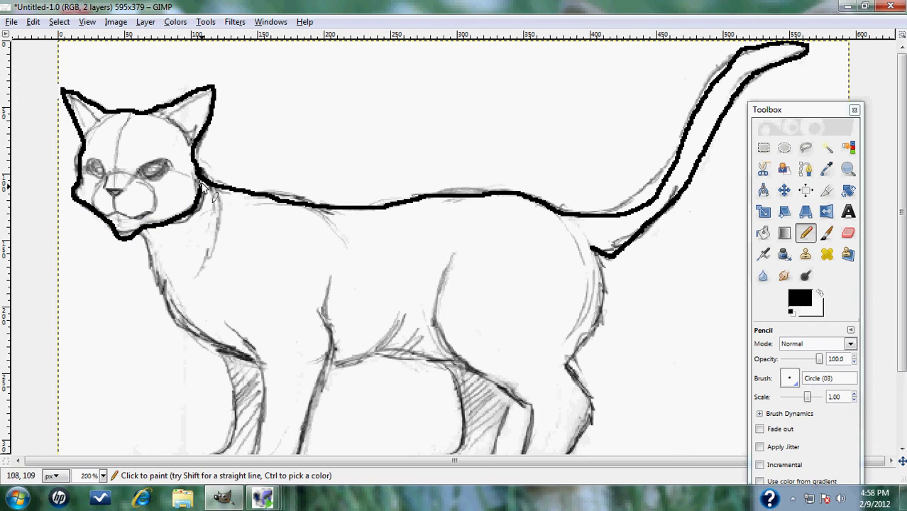
click(36, 22)
click(50, 41)
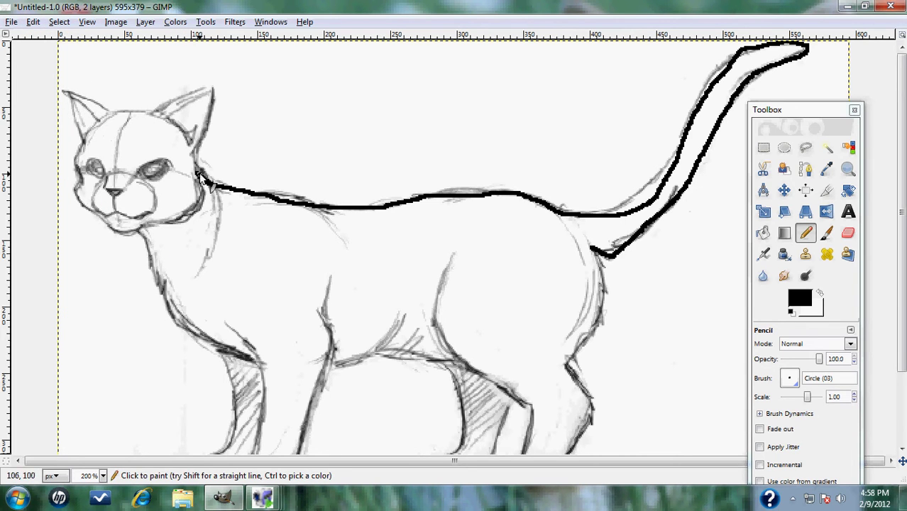
- Outline the cat's head and ears over the sketch, and trace the chest line from the chin to the front legs
mouse_move(199, 170)
mouse_down()
mouse_move(215, 97)
mouse_move(181, 100)
mouse_move(150, 118)
mouse_move(117, 116)
mouse_move(63, 91)
mouse_move(84, 162)
mouse_move(75, 206)
mouse_move(137, 236)
mouse_move(186, 219)
mouse_move(203, 186)
mouse_up()
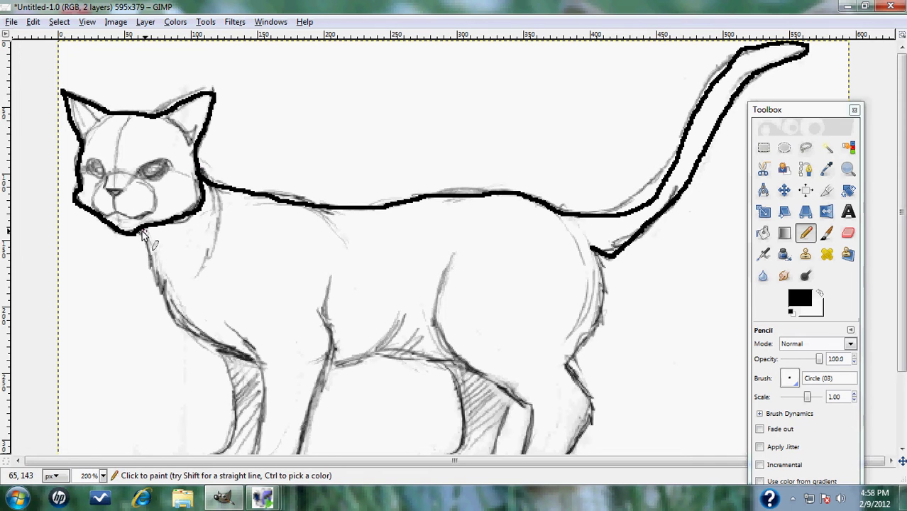
mouse_move(141, 234)
mouse_down()
mouse_move(175, 310)
mouse_move(208, 345)
mouse_move(244, 361)
mouse_up()
scroll(259, 362, down, 3)
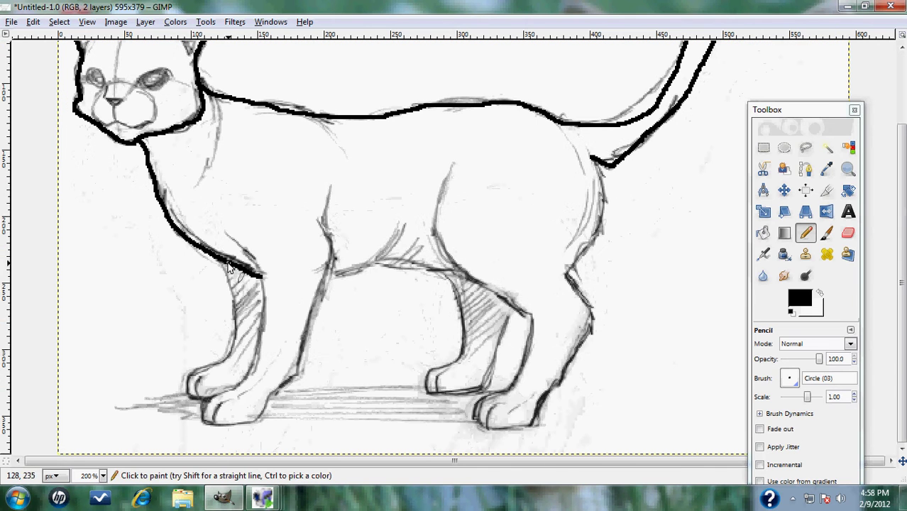
mouse_move(229, 264)
mouse_down()
mouse_move(229, 344)
mouse_move(185, 383)
mouse_move(187, 395)
mouse_move(214, 398)
mouse_move(251, 375)
mouse_move(274, 312)
mouse_move(266, 284)
mouse_up()
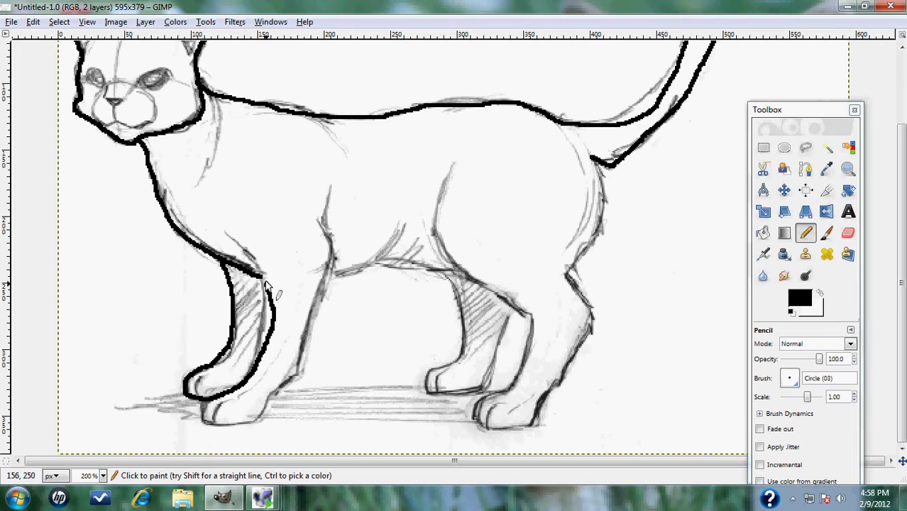
click(33, 21)
click(43, 33)
- Trace the outlines of all four legs and paws, including the shoulder, thigh and rump lines and the front toe lines
mouse_move(264, 278)
mouse_down()
mouse_move(249, 378)
mouse_move(199, 401)
mouse_up()
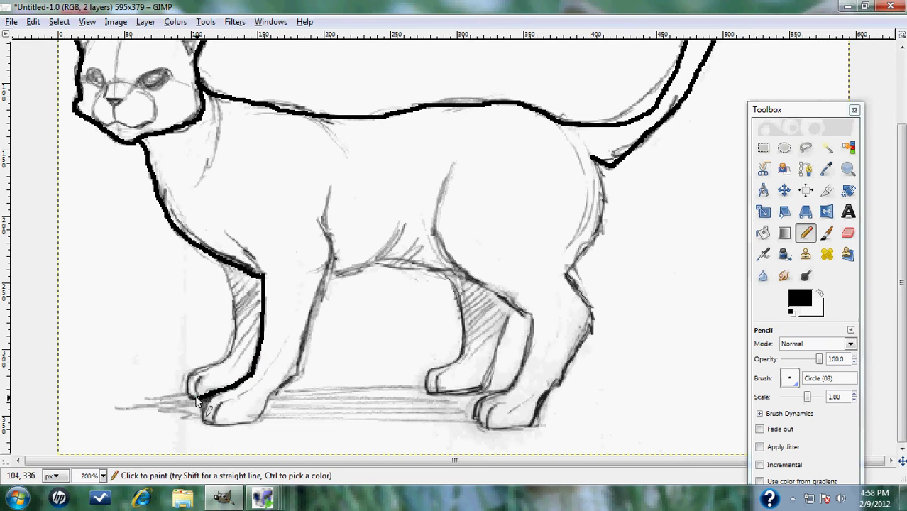
mouse_move(218, 362)
mouse_down()
mouse_move(235, 324)
mouse_move(218, 256)
mouse_up()
drag(205, 403, 197, 387)
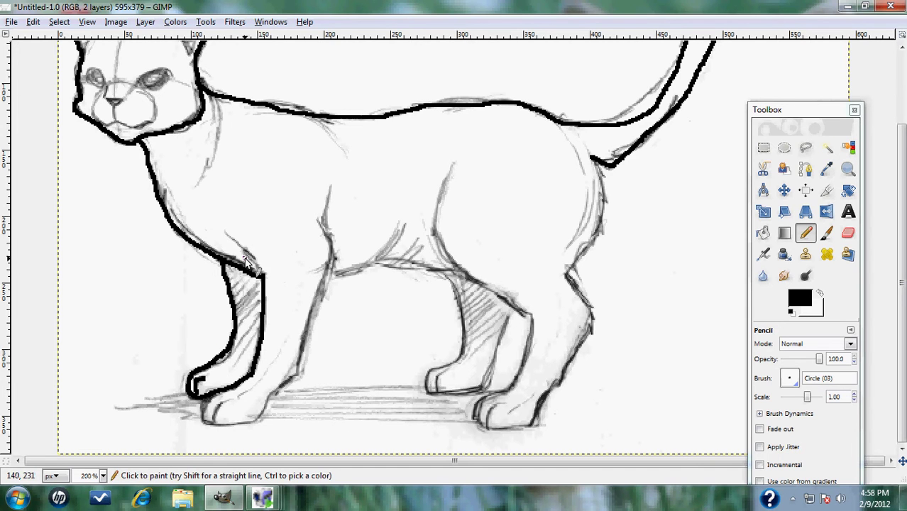
mouse_move(228, 235)
mouse_down()
mouse_move(264, 284)
mouse_move(266, 355)
mouse_move(256, 377)
mouse_move(201, 412)
mouse_move(214, 428)
mouse_move(263, 418)
mouse_move(307, 368)
mouse_move(332, 261)
mouse_move(323, 200)
mouse_move(330, 188)
mouse_up()
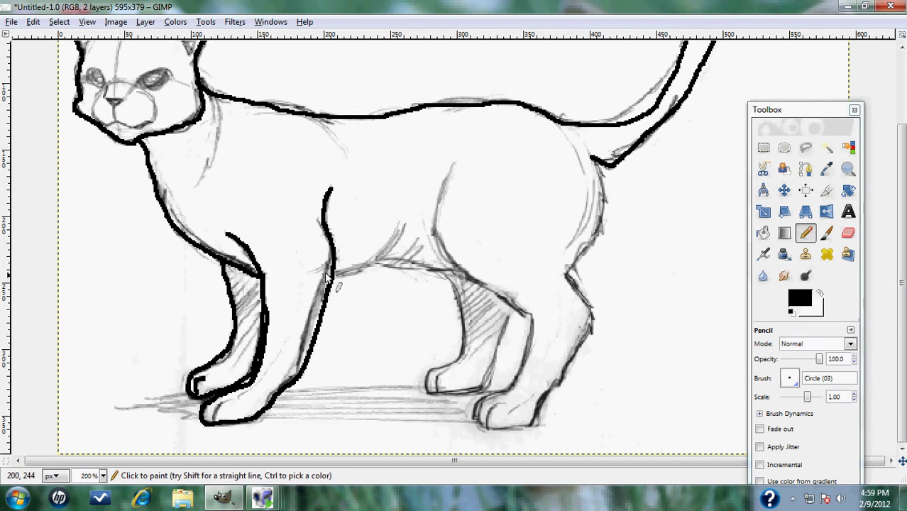
drag(216, 420, 220, 402)
mouse_move(445, 269)
mouse_down()
mouse_move(463, 304)
mouse_move(465, 351)
mouse_move(427, 384)
mouse_move(440, 392)
mouse_move(492, 390)
mouse_move(514, 309)
mouse_up()
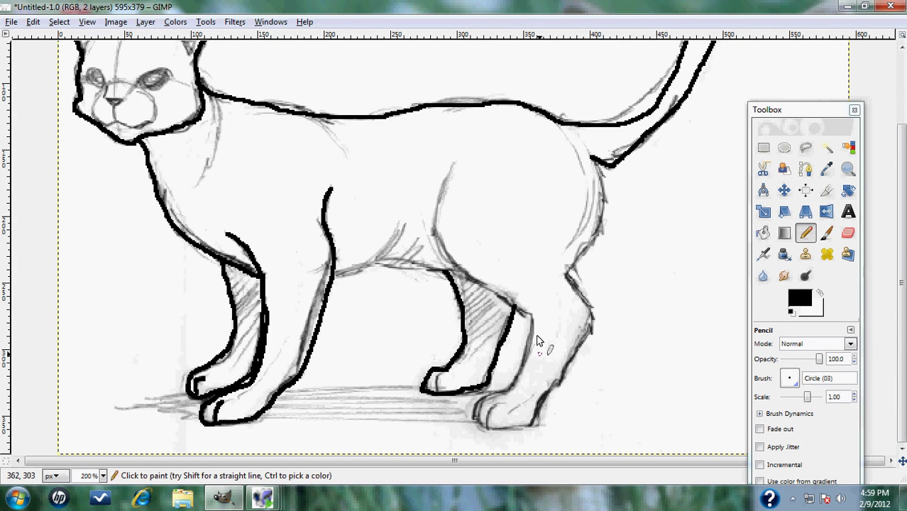
mouse_move(454, 165)
mouse_down()
mouse_move(432, 231)
mouse_move(448, 261)
mouse_move(512, 301)
mouse_move(531, 333)
mouse_move(522, 383)
mouse_move(474, 412)
mouse_move(500, 432)
mouse_move(532, 430)
mouse_move(584, 341)
mouse_move(590, 309)
mouse_move(569, 272)
mouse_move(608, 200)
mouse_up()
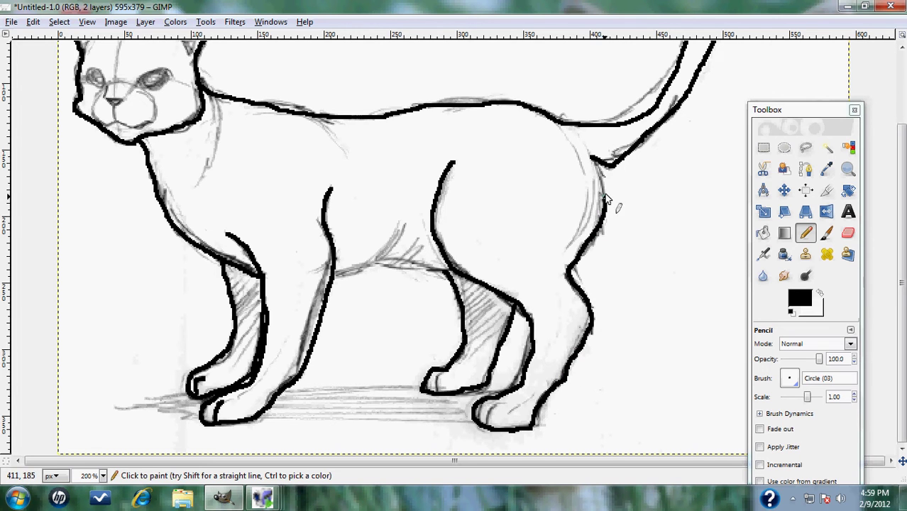
- Erase the lower part of the tail's upper edge using the Circle (19) eraser brush
scroll(595, 352, up, 3)
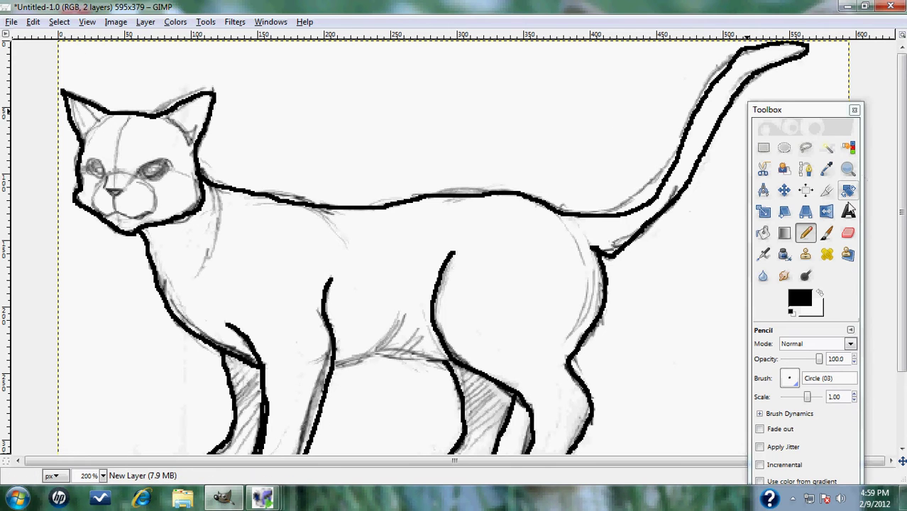
click(848, 233)
click(790, 378)
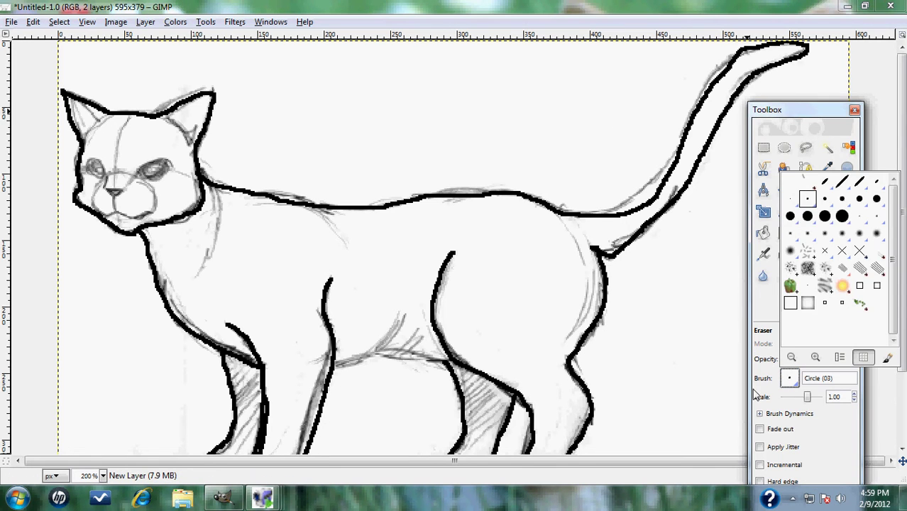
click(843, 216)
mouse_move(685, 142)
mouse_down()
mouse_move(661, 186)
mouse_move(644, 202)
mouse_up()
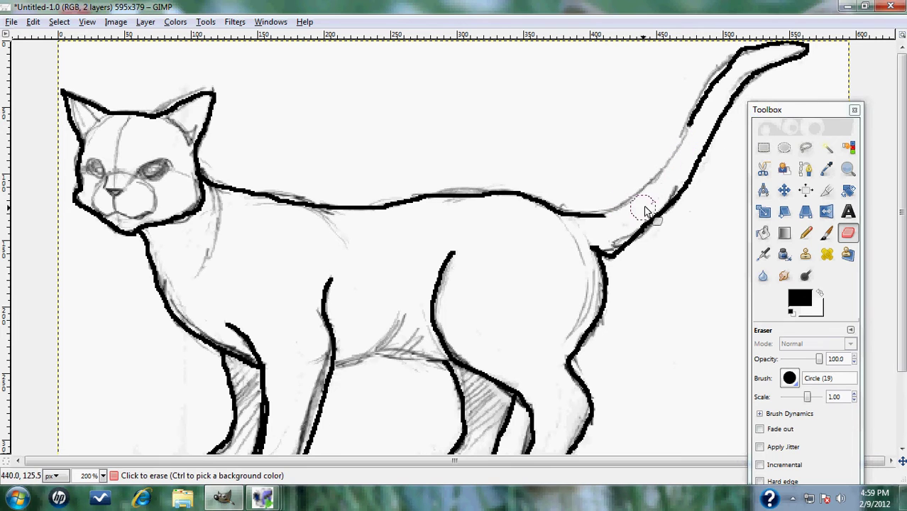
- Redraw the erased tail edge down to the back with the Pencil and the Circle (03) brush, following the sketch
click(809, 236)
click(790, 379)
click(808, 201)
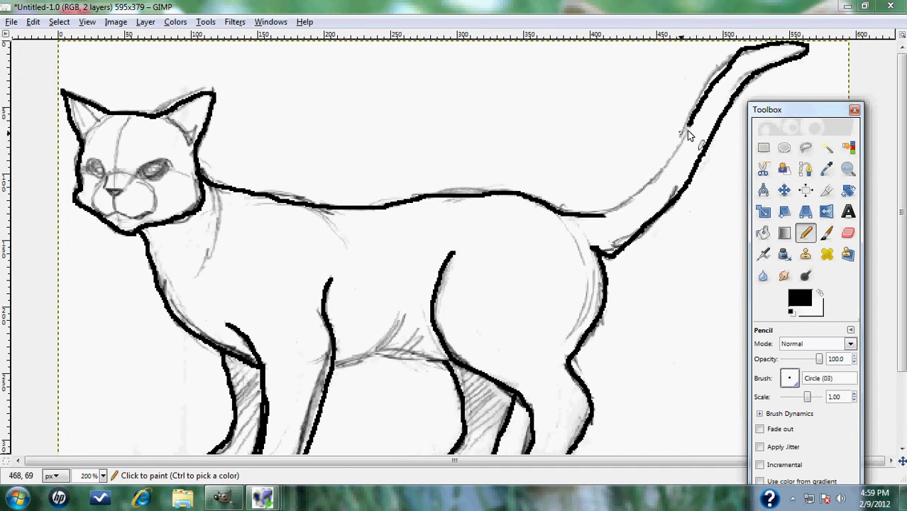
drag(692, 130, 665, 170)
drag(620, 208, 606, 214)
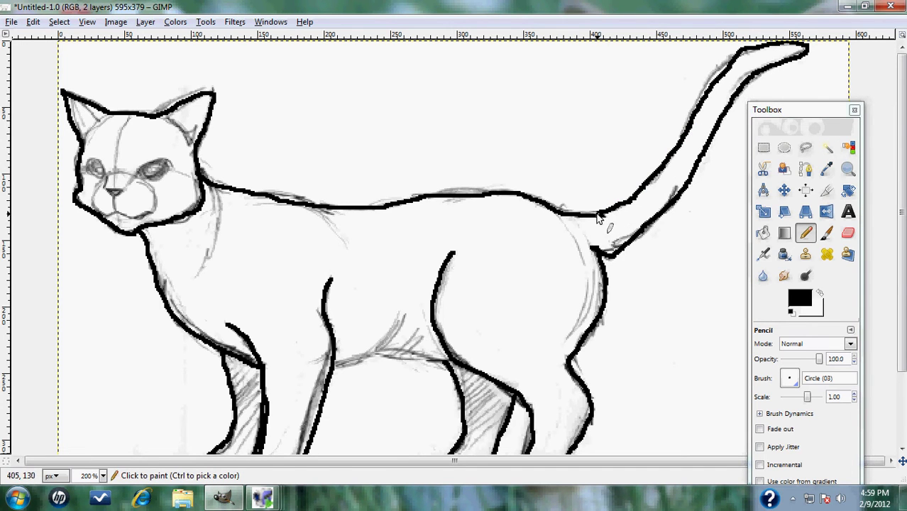
- Draw the toe lines on the near hind paw
scroll(650, 274, down, 3)
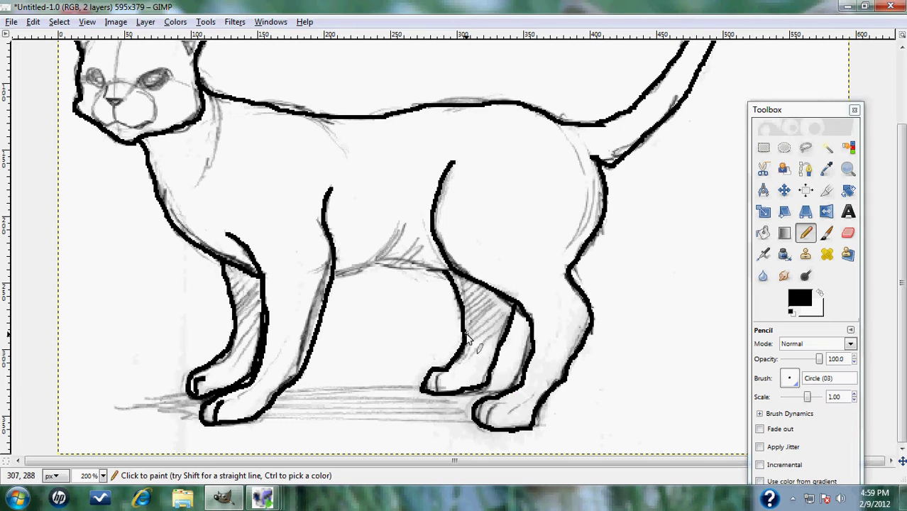
drag(492, 406, 487, 426)
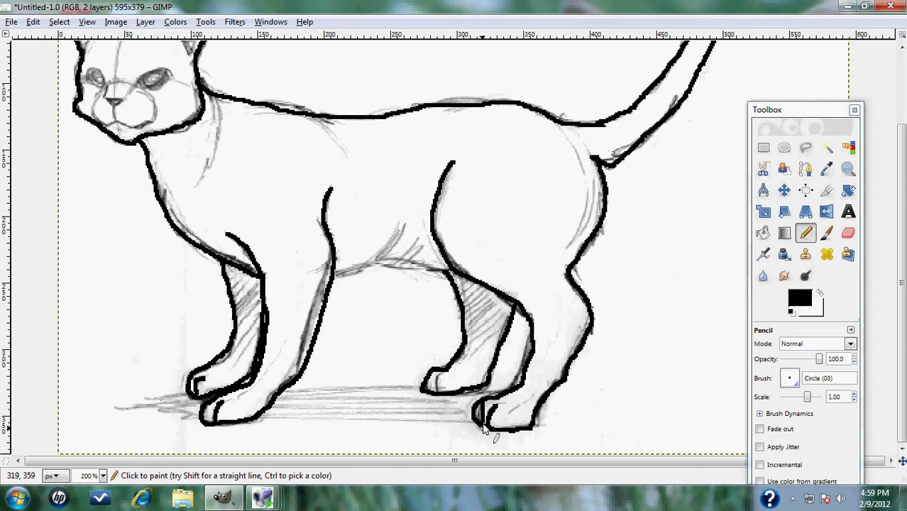
click(32, 21)
click(442, 318)
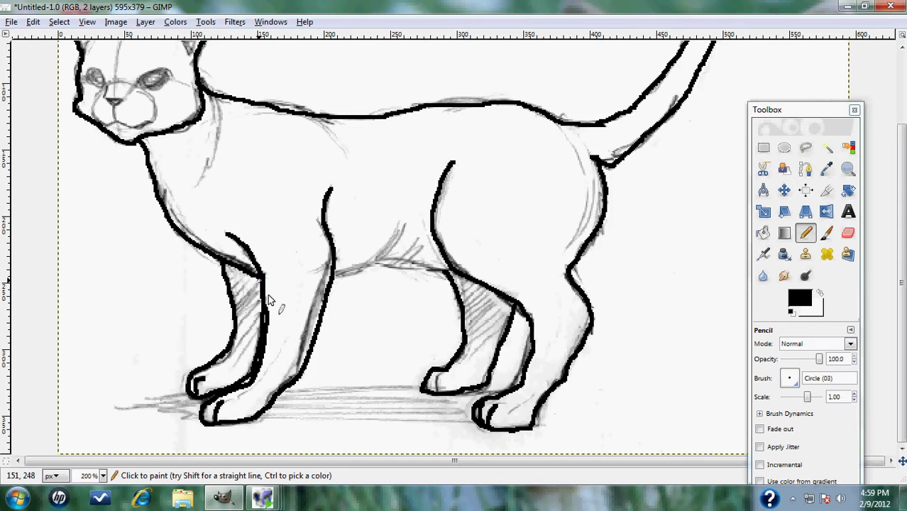
scroll(409, 411, up, 3)
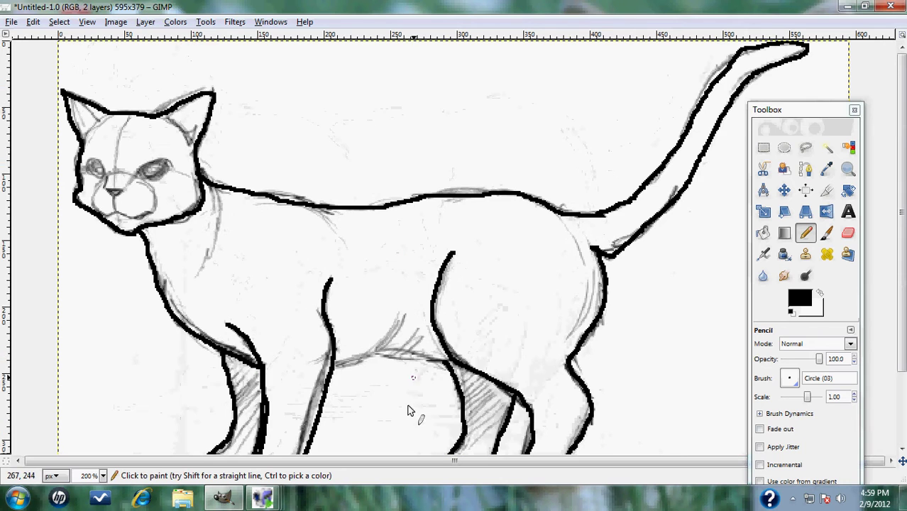
drag(402, 315, 380, 339)
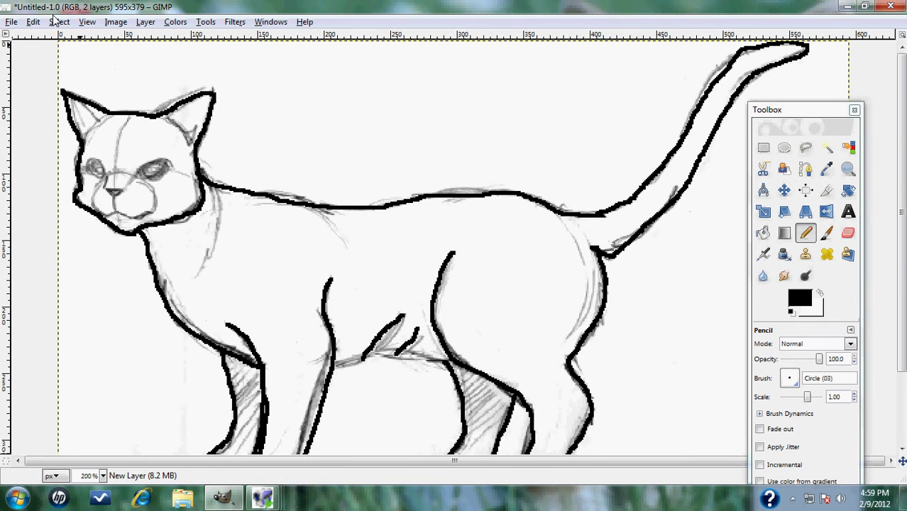
click(33, 22)
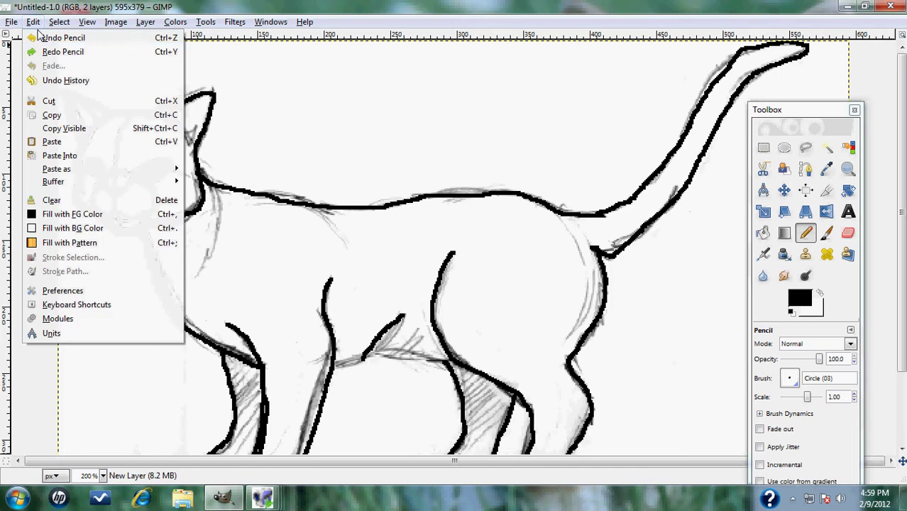
click(44, 38)
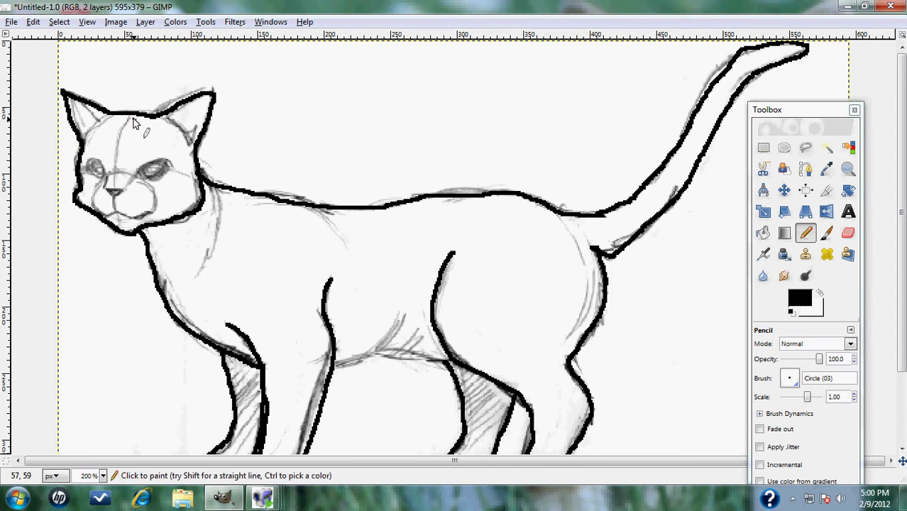
- Draw the cat's facial details over the sketch: inner ears, both eyes, nose and muzzle
drag(91, 116, 77, 107)
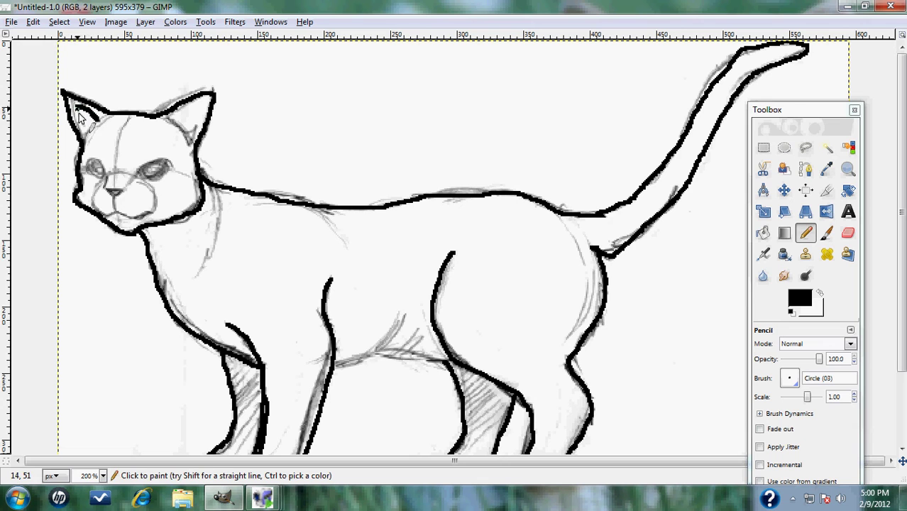
mouse_move(77, 108)
mouse_down()
mouse_move(85, 138)
mouse_move(100, 121)
mouse_move(88, 135)
mouse_up()
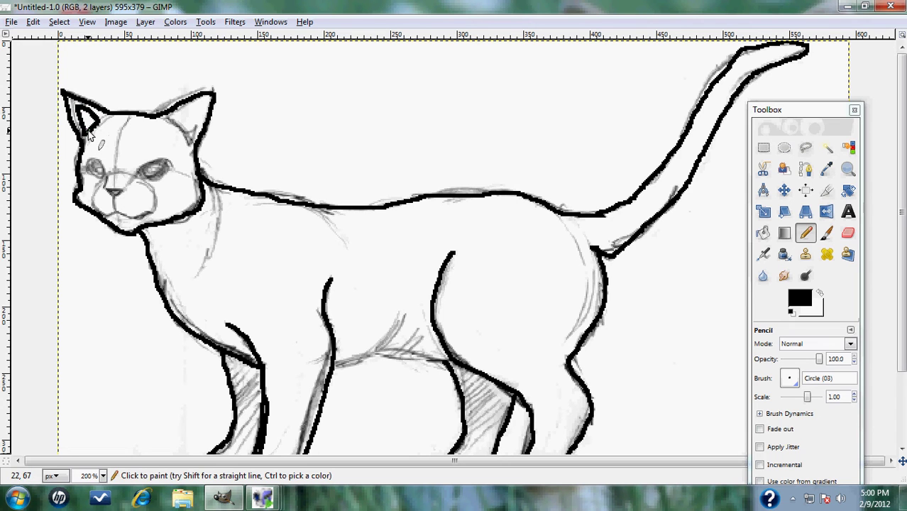
mouse_move(190, 135)
mouse_down()
mouse_move(203, 105)
mouse_move(182, 122)
mouse_up()
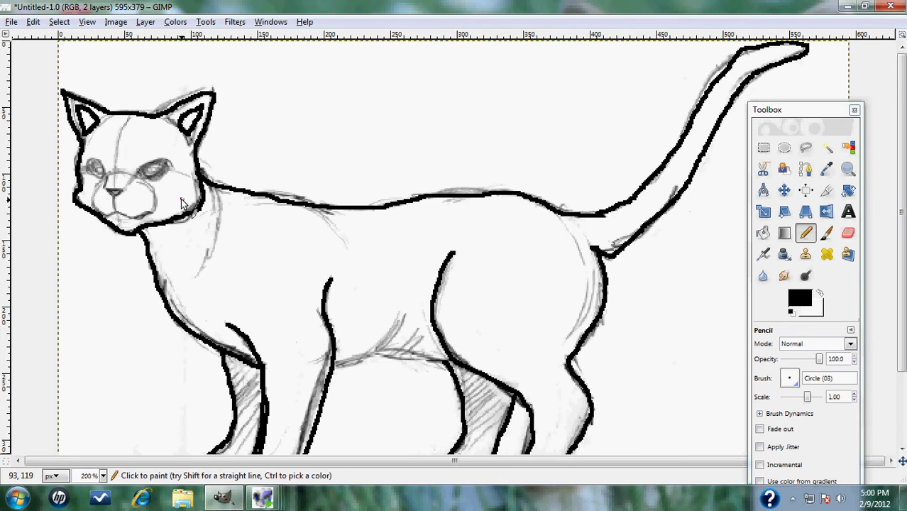
drag(168, 164, 143, 180)
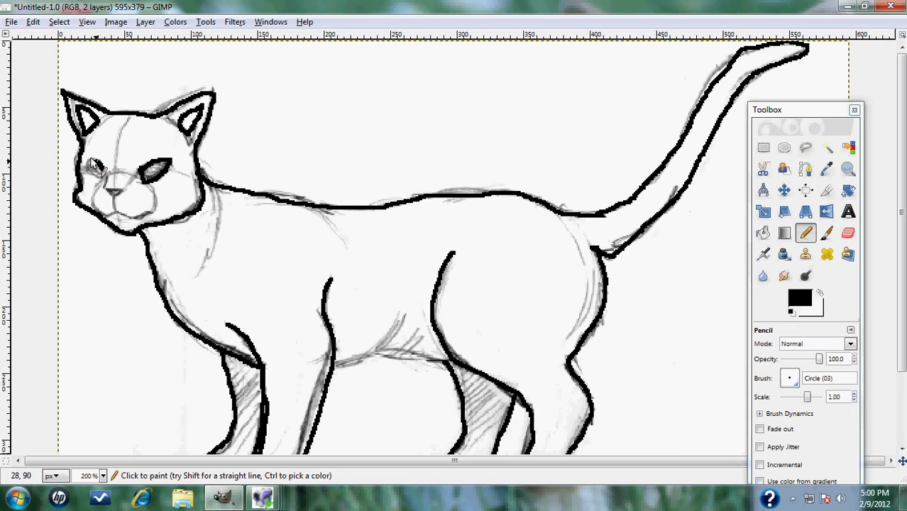
mouse_move(92, 161)
mouse_down()
mouse_move(128, 171)
mouse_move(153, 190)
mouse_move(152, 213)
mouse_move(139, 221)
mouse_move(101, 215)
mouse_move(93, 201)
mouse_move(104, 178)
mouse_move(107, 188)
mouse_move(121, 188)
mouse_move(113, 196)
mouse_move(106, 188)
mouse_move(131, 182)
mouse_up()
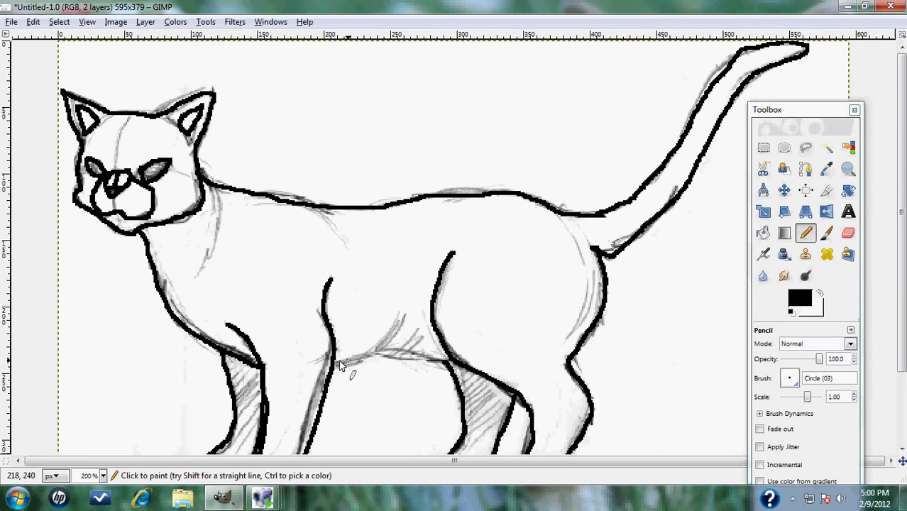
- Trace the belly line from the near front leg to the hind leg
drag(338, 365, 418, 356)
drag(417, 357, 447, 366)
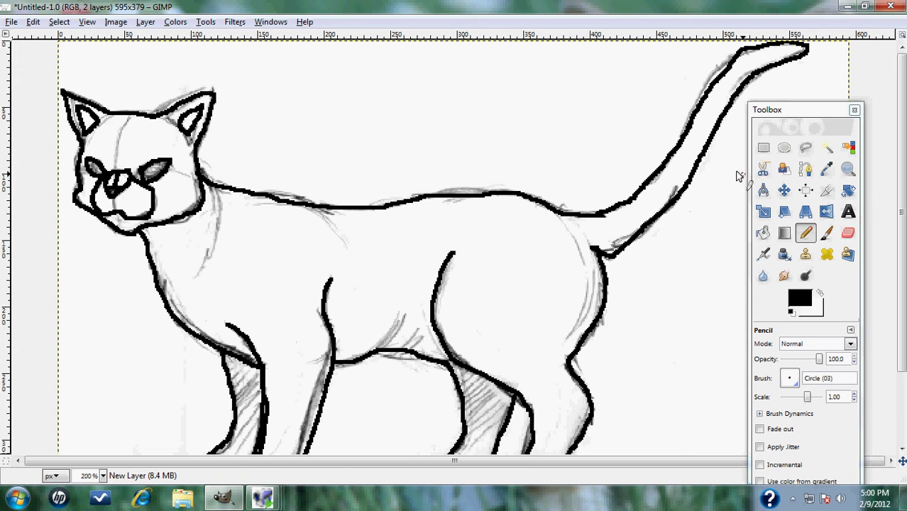
click(763, 233)
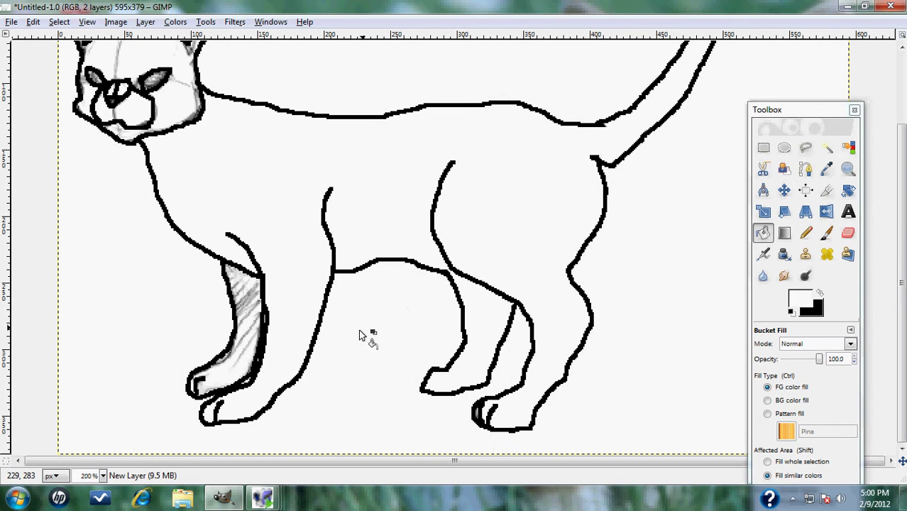
click(250, 323)
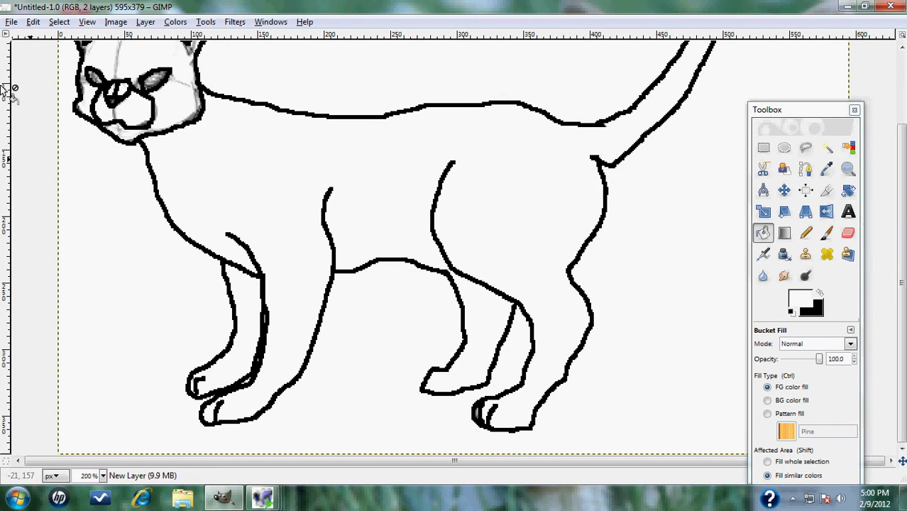
click(34, 22)
click(53, 36)
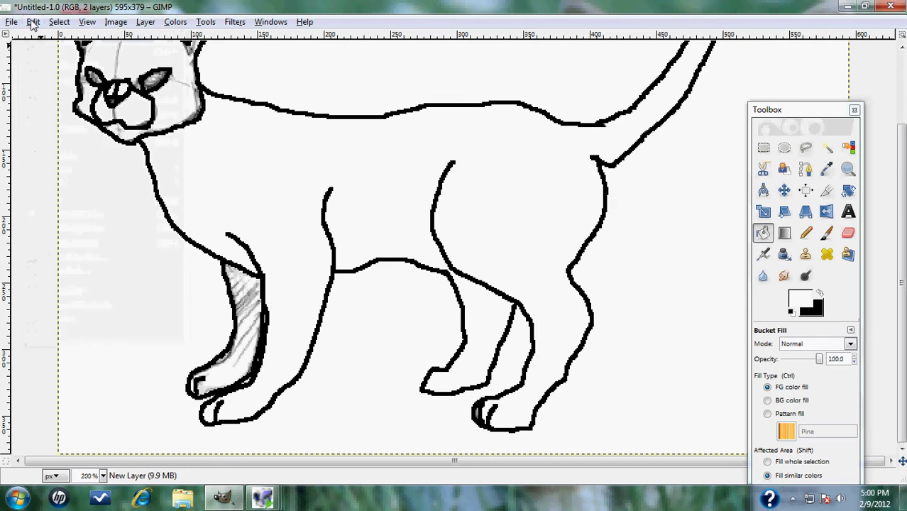
click(33, 22)
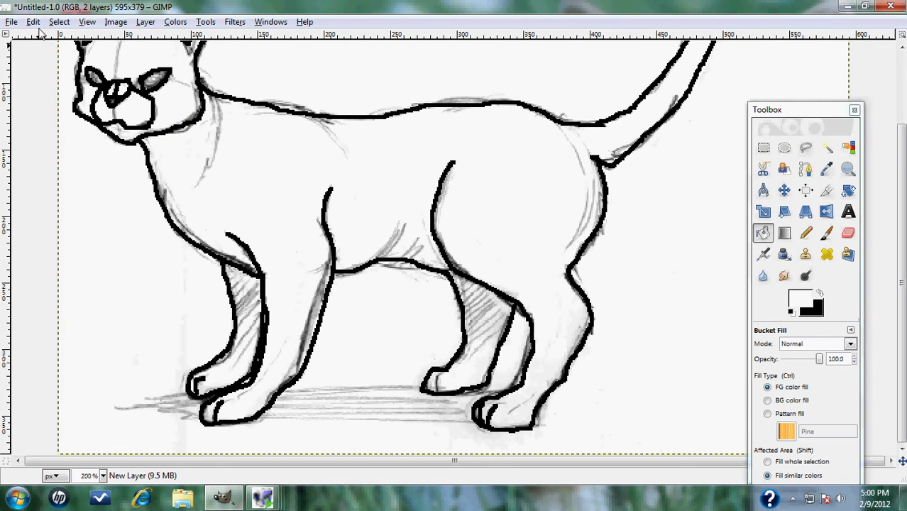
- Set up the Pencil with the Circle (01) brush and black as the foreground colour
click(34, 22)
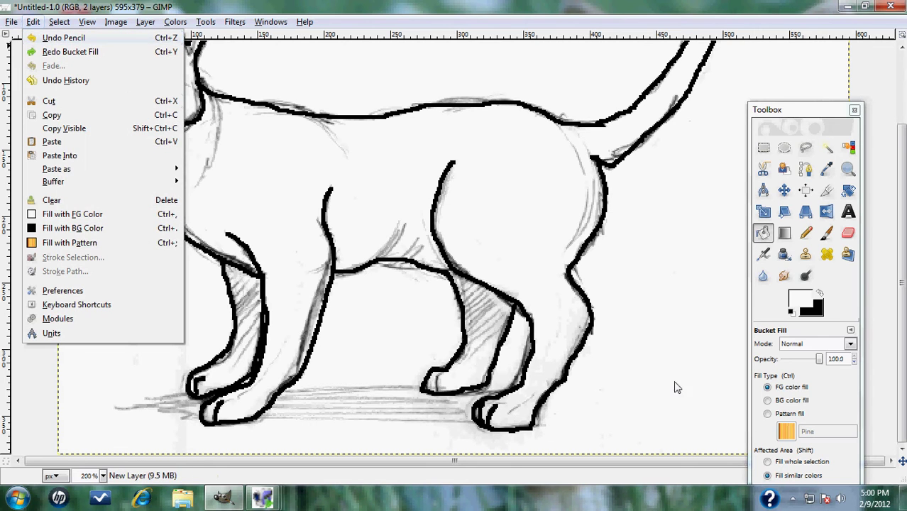
key(Escape)
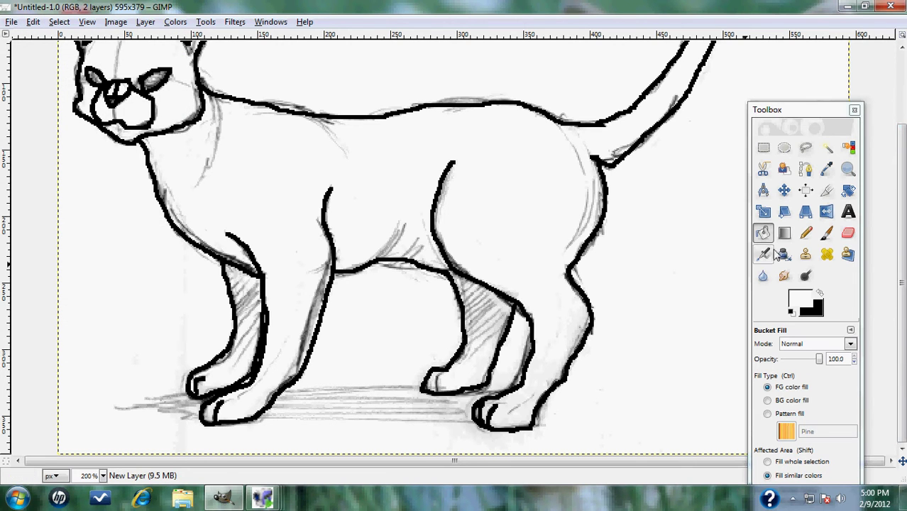
click(805, 232)
click(791, 379)
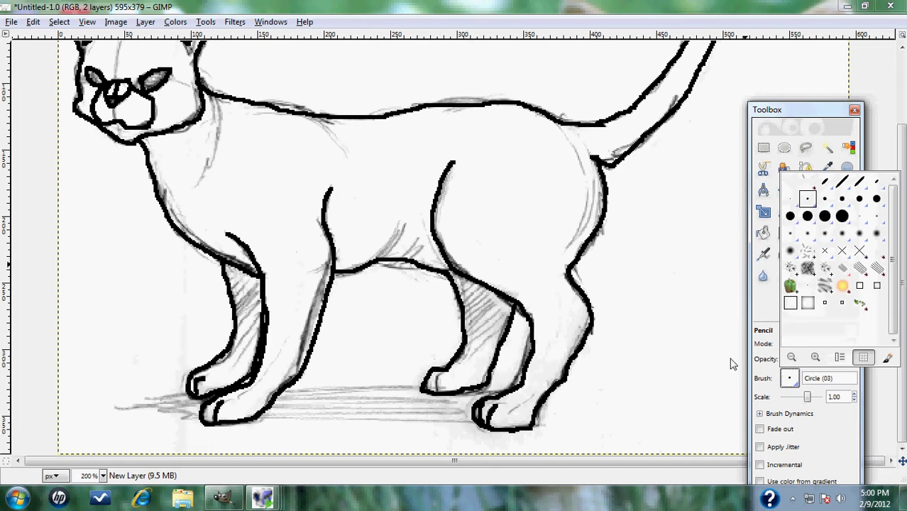
click(793, 203)
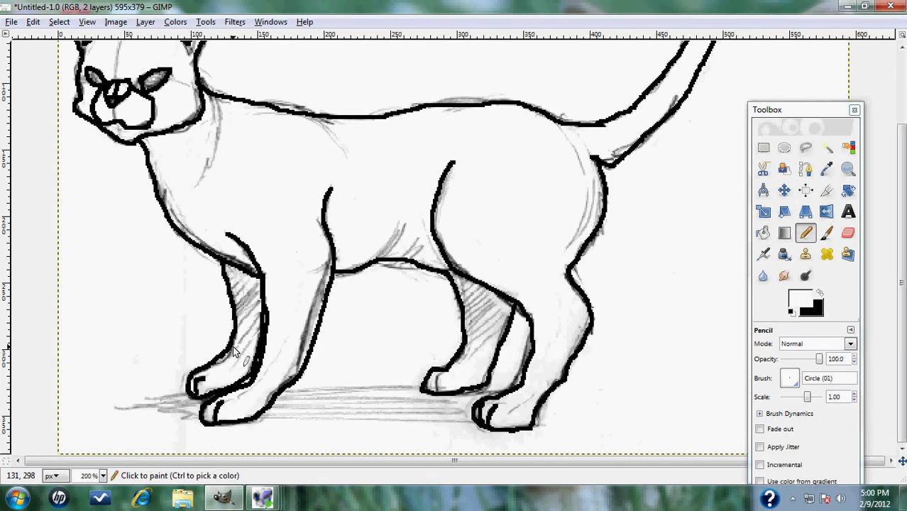
click(32, 21)
click(57, 34)
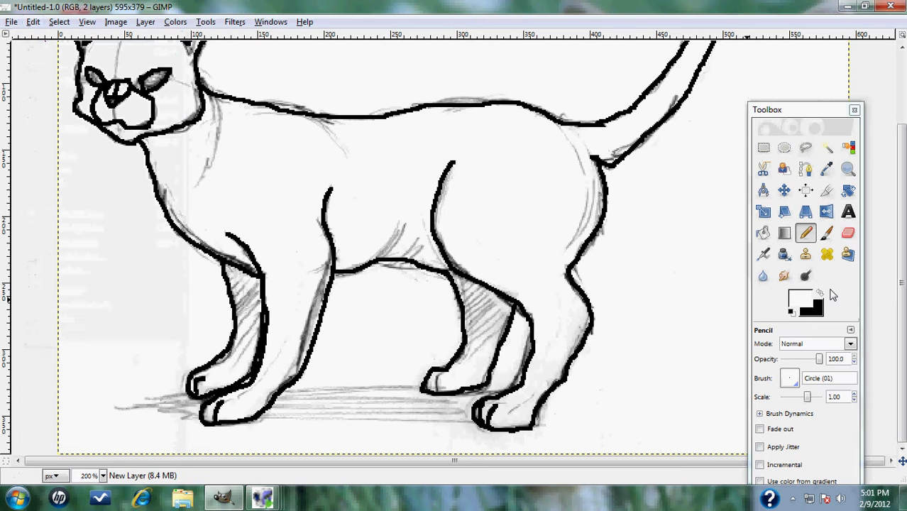
click(821, 293)
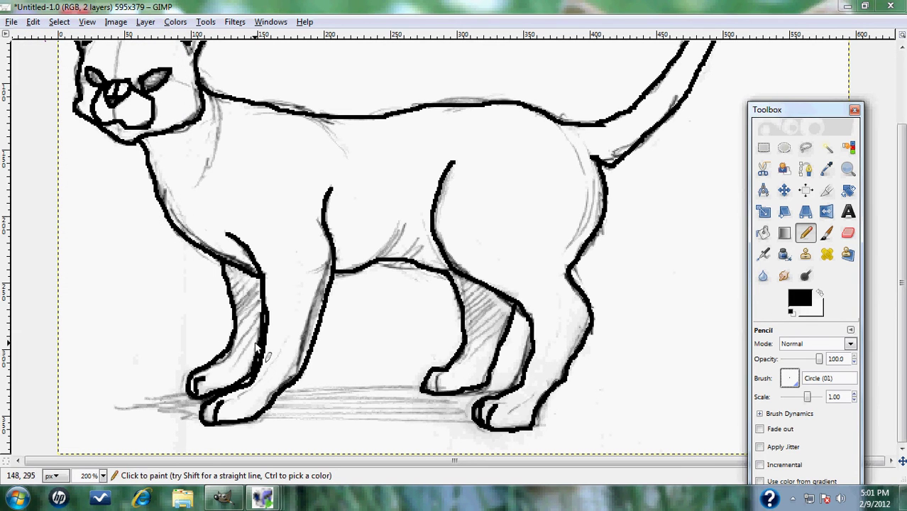
drag(257, 347, 230, 357)
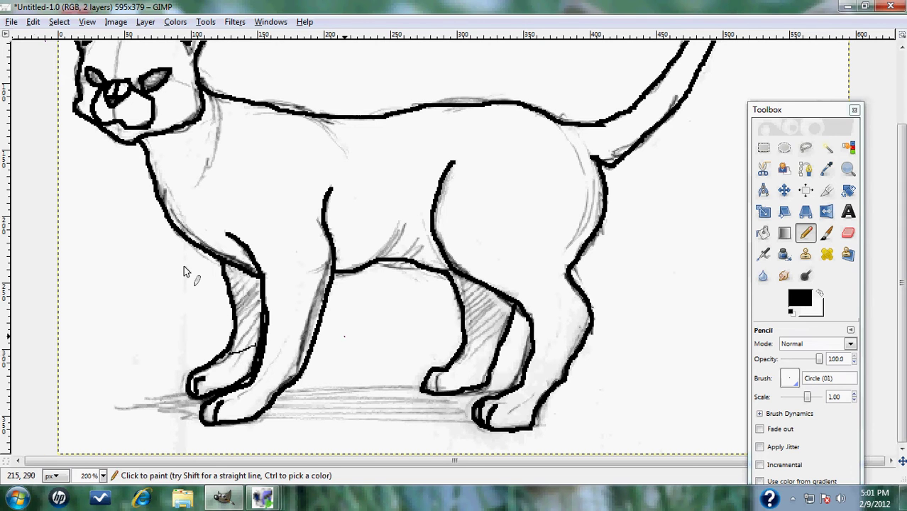
click(33, 21)
click(60, 34)
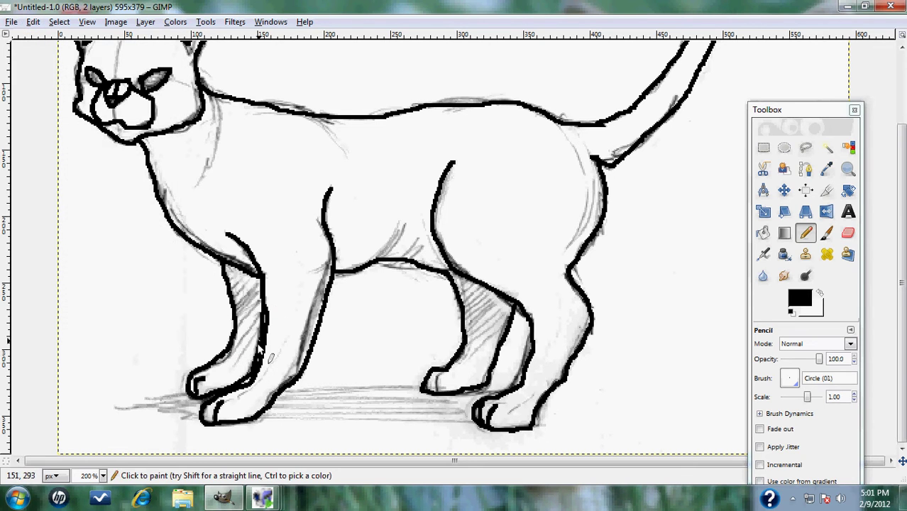
- Draw a thin diagonal line across the lower part of the far front leg and of the far hind leg
drag(244, 353, 232, 362)
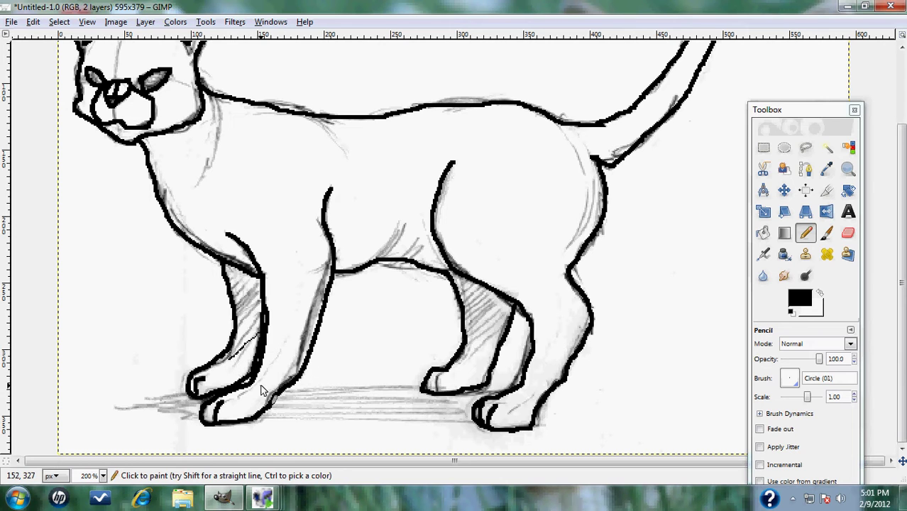
drag(495, 341, 463, 360)
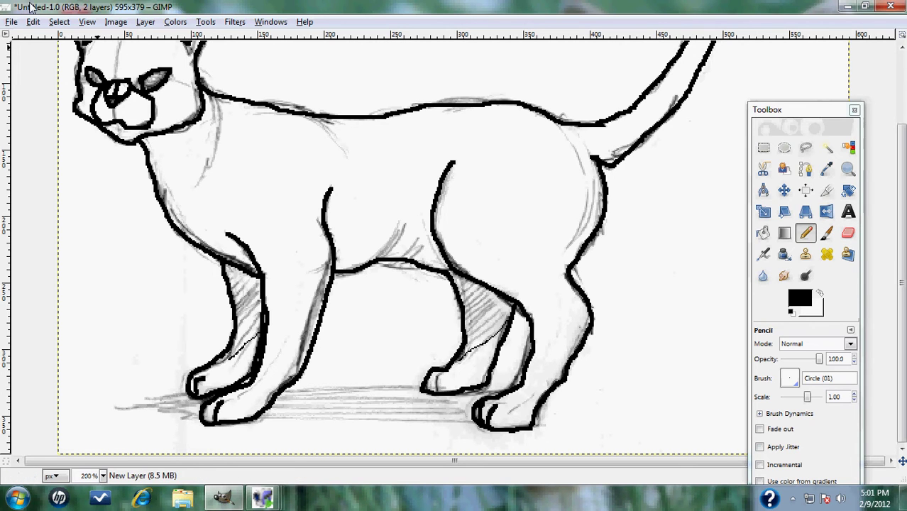
- Bucket-fill the cat's body and the far front leg with the white foreground colour to cover the sketch shading
click(33, 22)
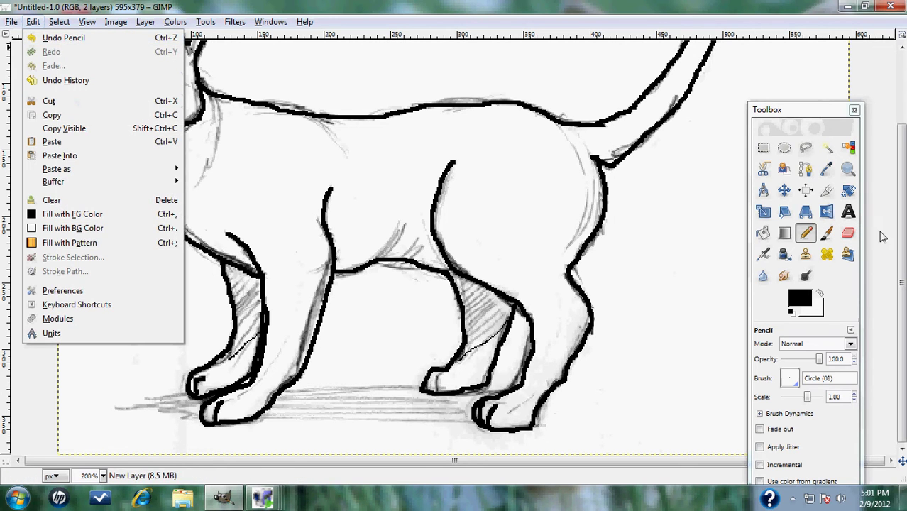
click(810, 213)
click(763, 234)
click(820, 293)
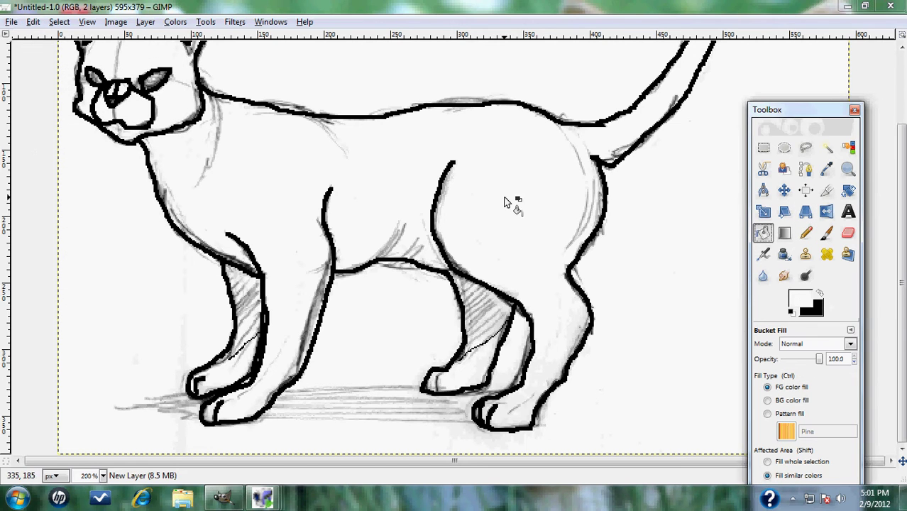
click(382, 193)
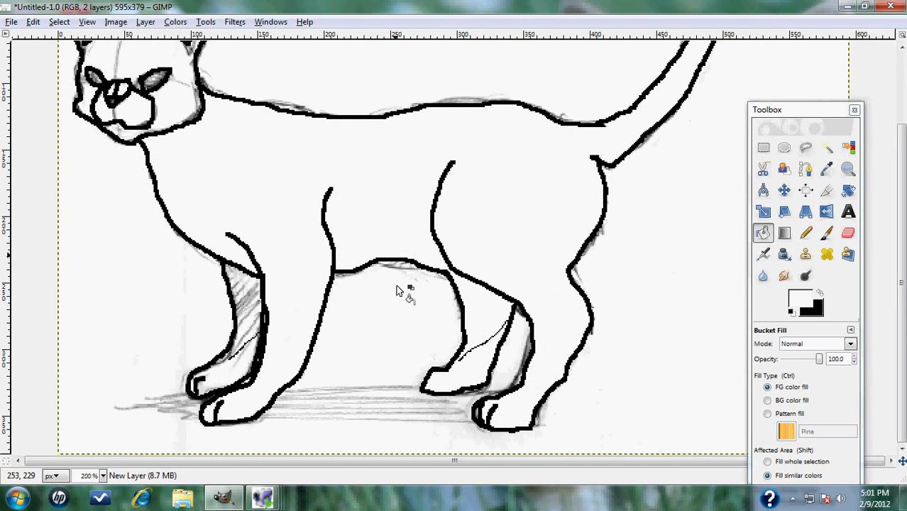
click(248, 302)
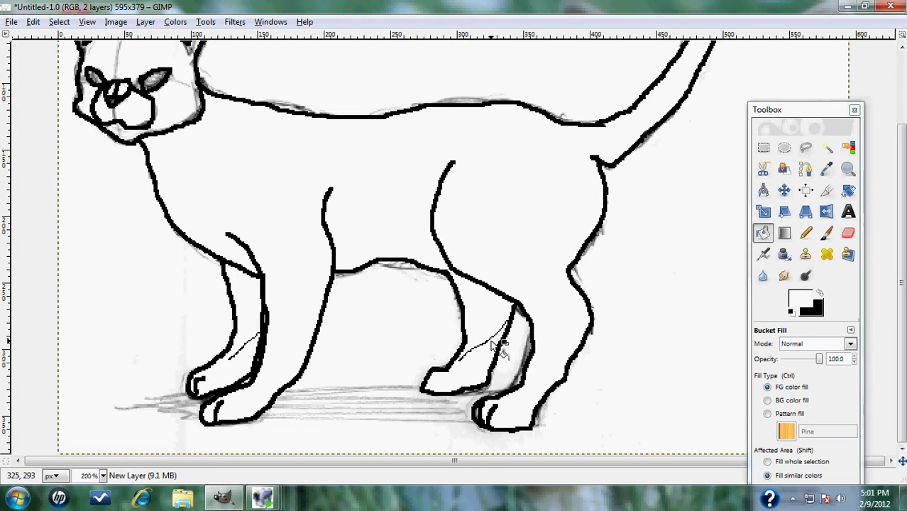
click(531, 356)
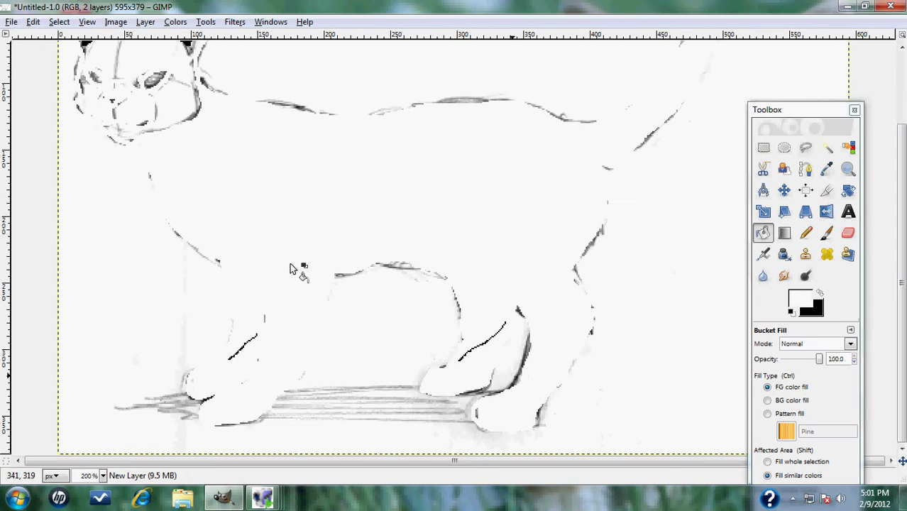
click(33, 21)
click(50, 41)
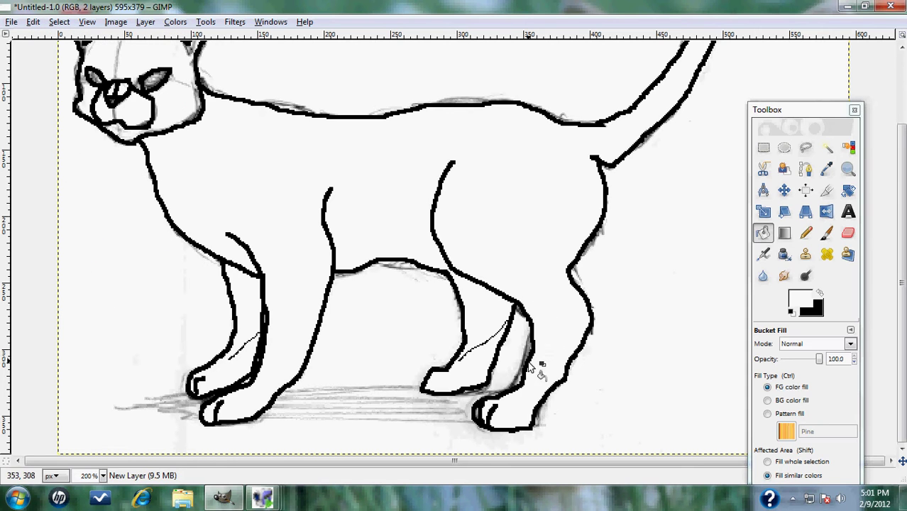
- Bucket-fill the background around the cat, the head, the eye and the nose area with white to hide the remaining sketch lines
click(519, 385)
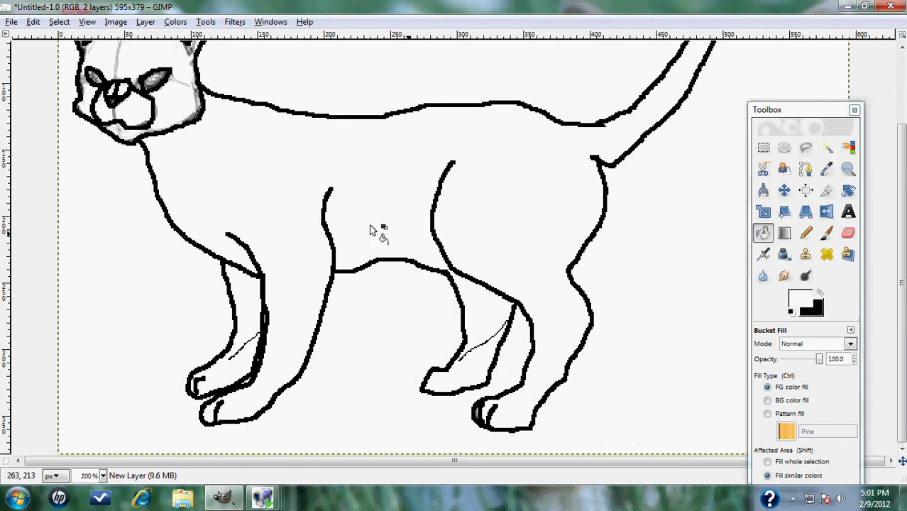
scroll(151, 165, up, 3)
click(122, 145)
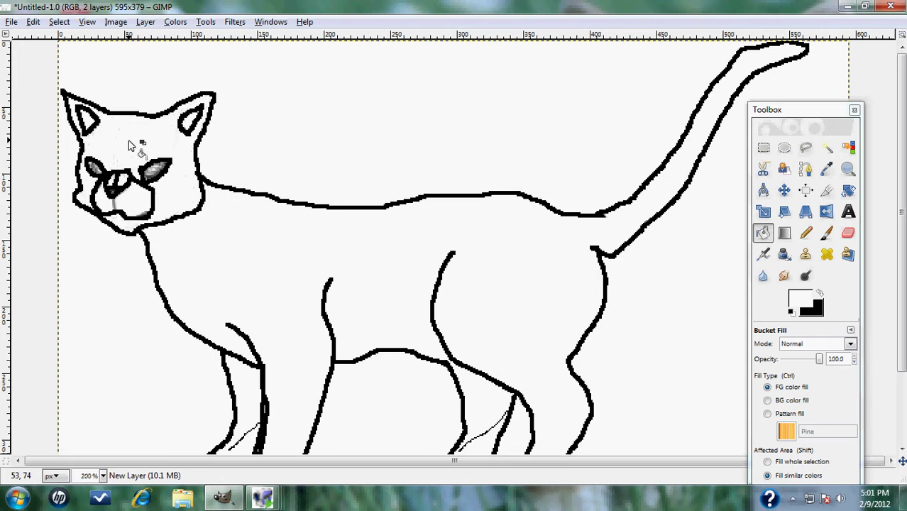
click(155, 178)
click(116, 186)
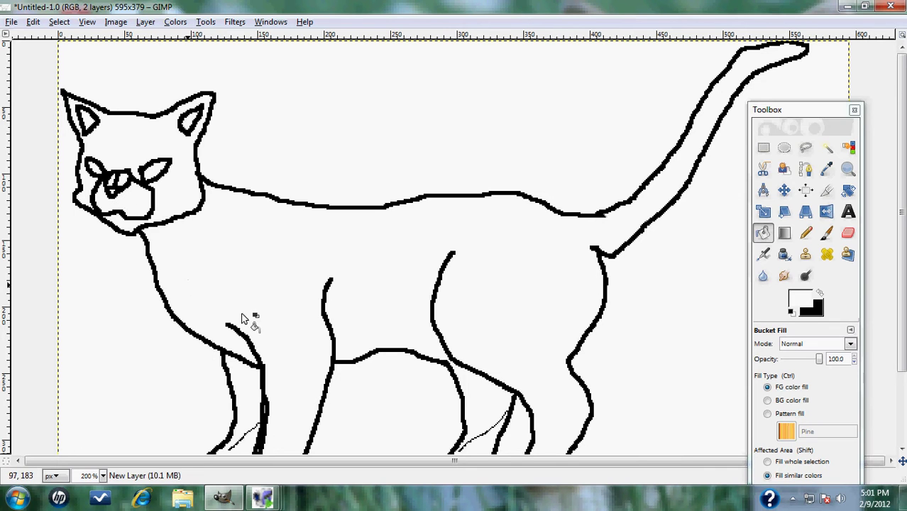
- Draw a short black line from the nose down to the mouth using the Pencil and the Circle (03) brush
click(806, 235)
click(788, 377)
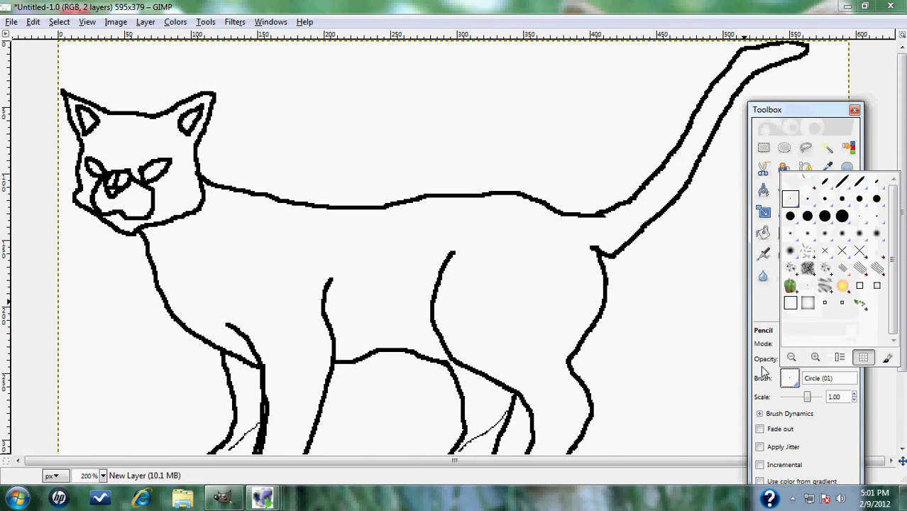
click(812, 204)
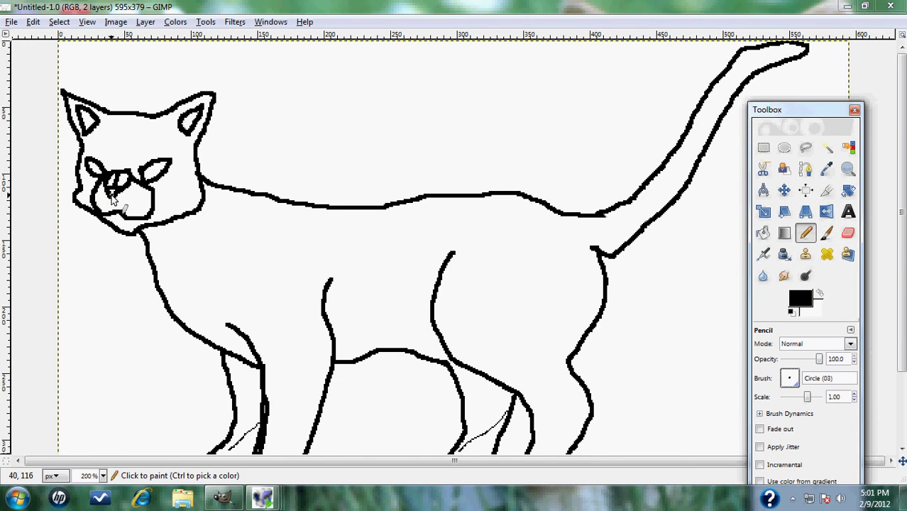
drag(112, 196, 114, 215)
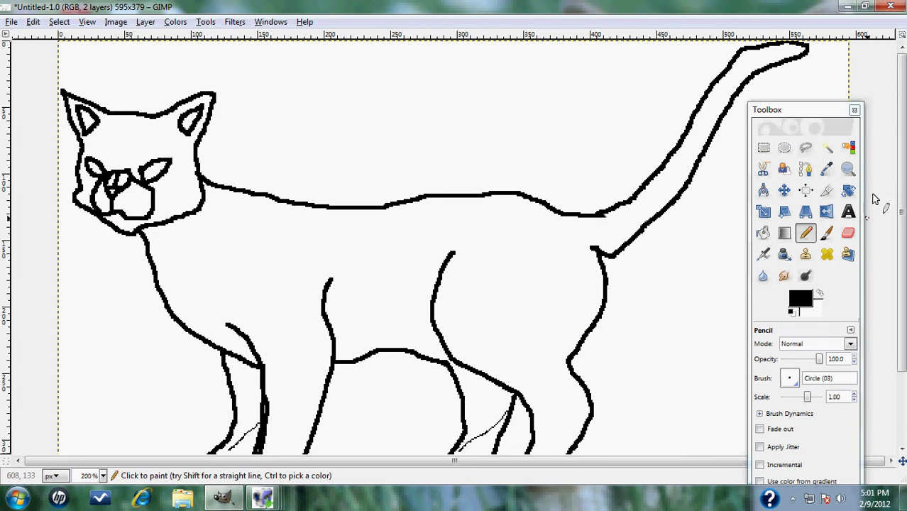
- Paint over the grey pixels at the lower end of the inner ear nearest the body in white with the Pencil
click(850, 167)
drag(201, 135, 192, 149)
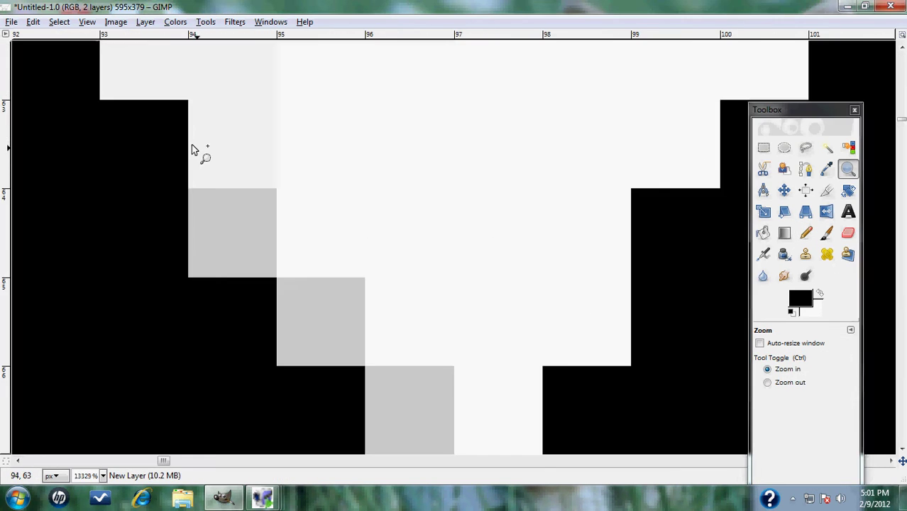
click(768, 382)
click(595, 349)
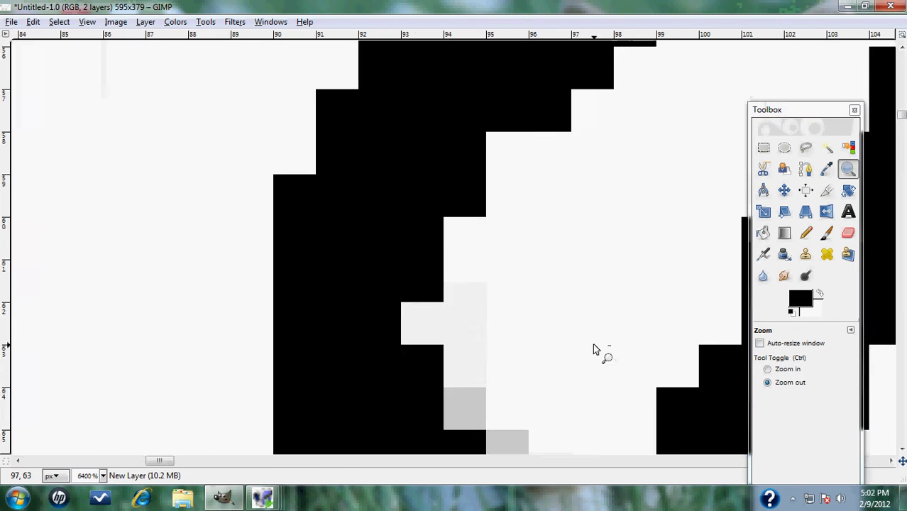
click(595, 349)
click(593, 348)
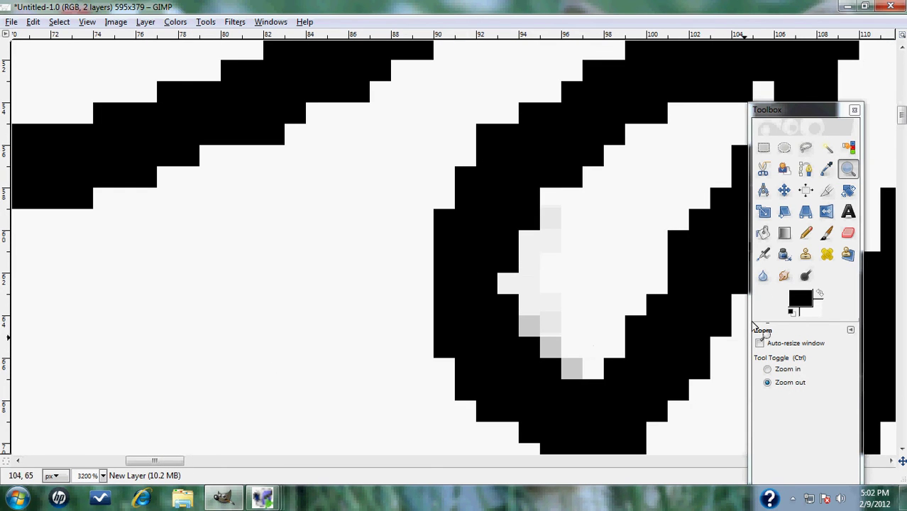
click(806, 232)
click(821, 292)
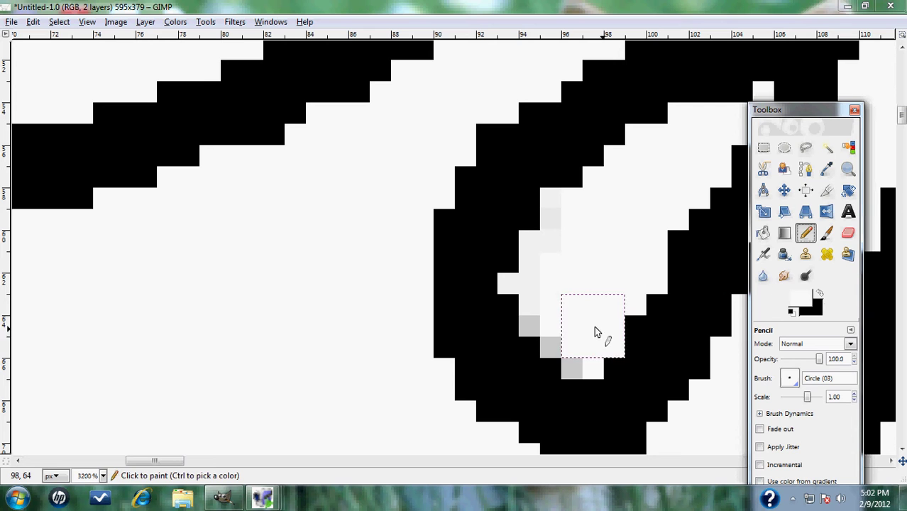
drag(543, 323, 573, 355)
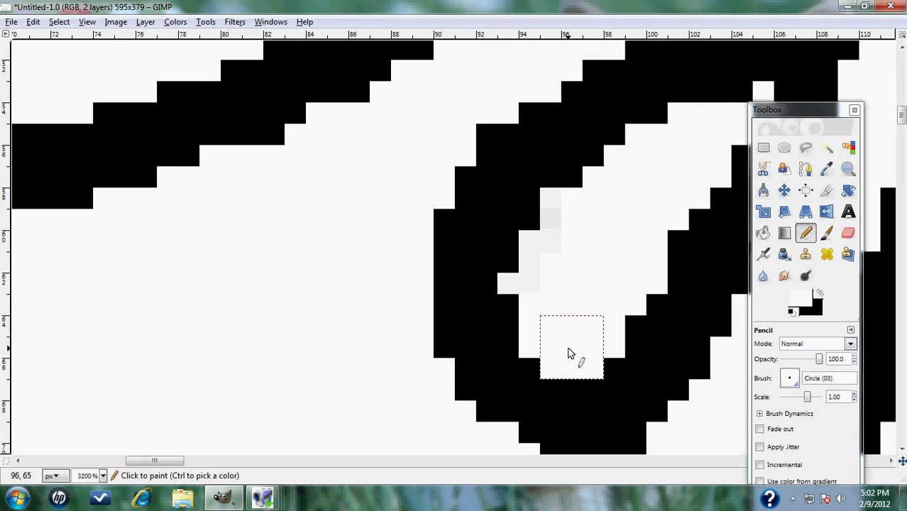
- Zoom back out to 200% and look over the cat's body and legs for leftover marks
click(849, 169)
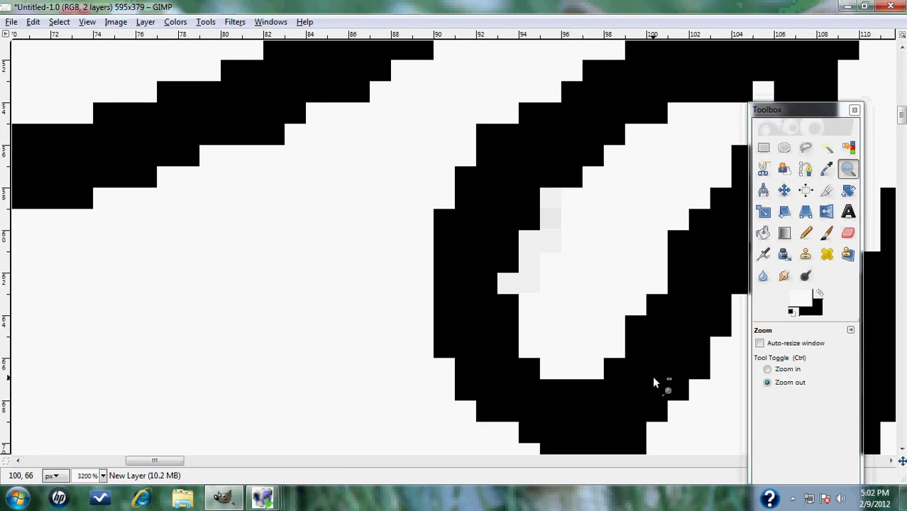
ctrl+click(652, 375)
ctrl+click(412, 355)
ctrl+click(412, 355)
scroll(486, 348, down, 5)
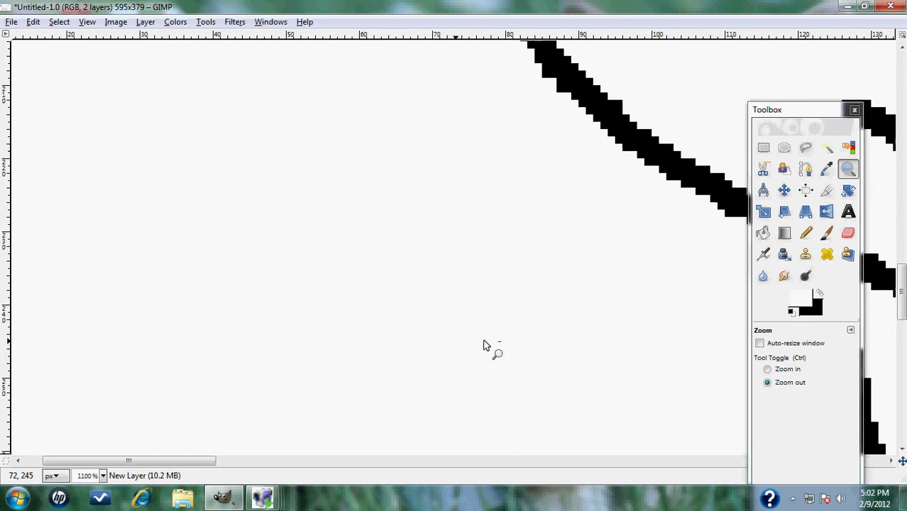
ctrl+click(563, 351)
scroll(465, 423, left, 3)
drag(318, 463, 449, 442)
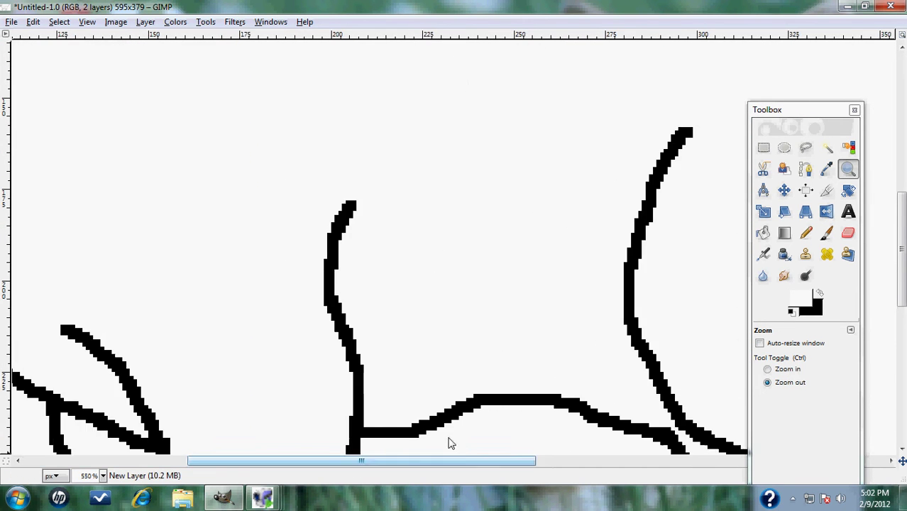
click(348, 324)
click(349, 324)
click(409, 329)
scroll(410, 325, down, 5)
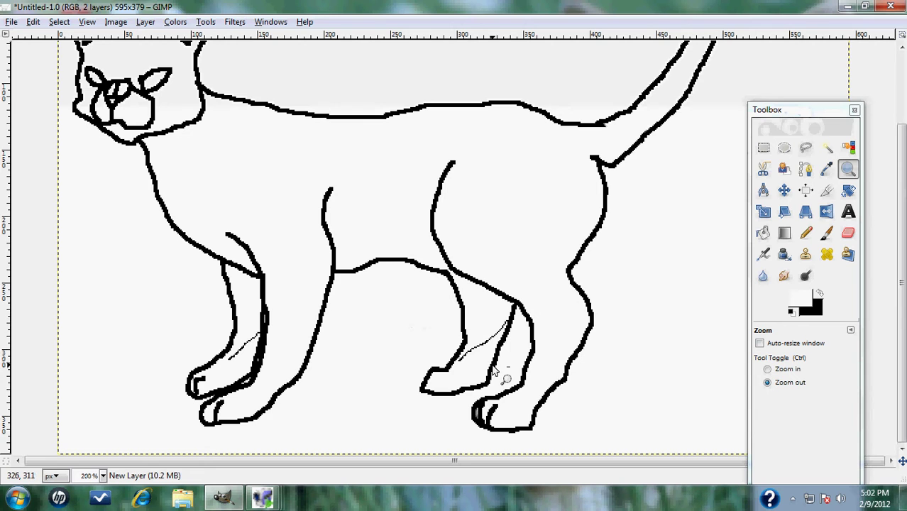
scroll(490, 383, up, 2)
scroll(497, 379, down, 2)
- Extend the thin line on the far front leg to the leg's outline with the black Pencil and the Circle (01) brush
click(806, 233)
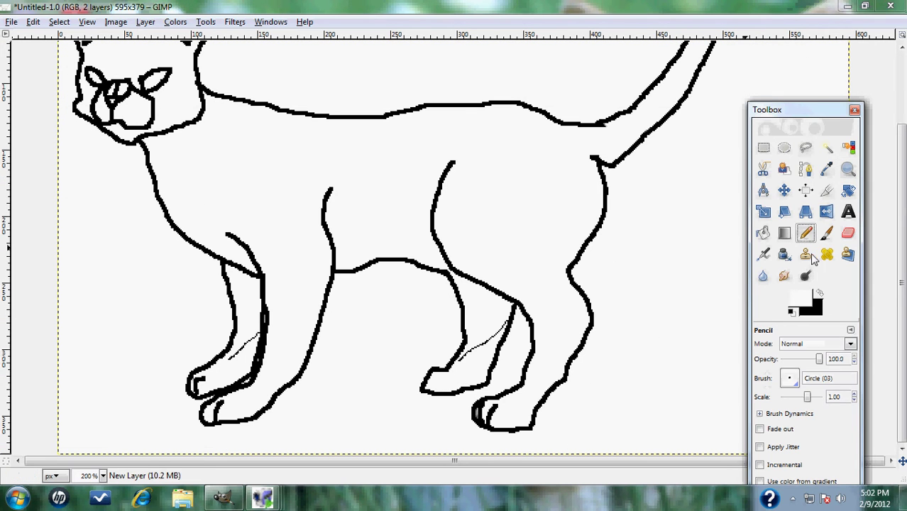
click(822, 295)
click(790, 378)
click(795, 204)
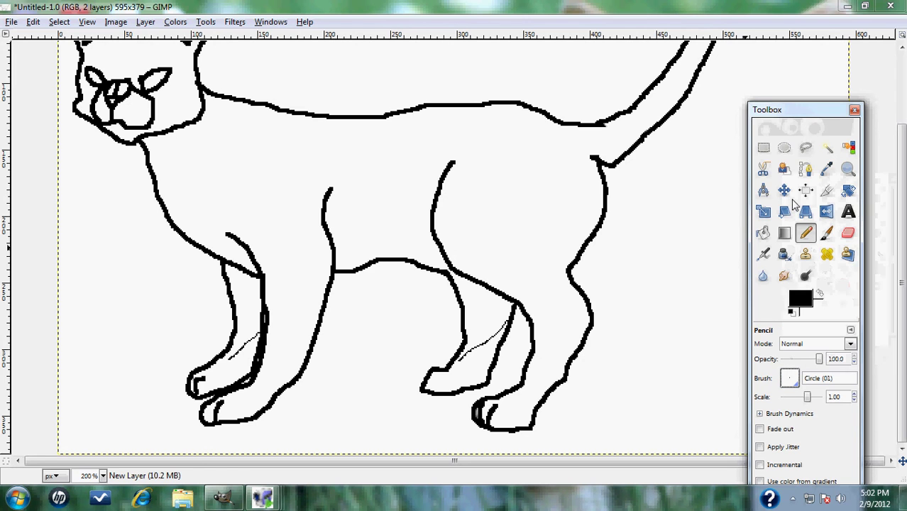
drag(235, 361, 227, 359)
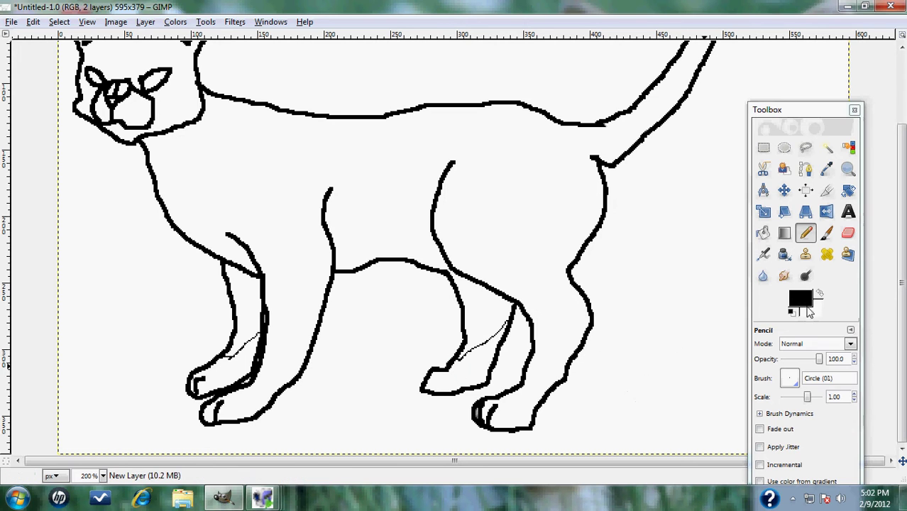
key(shift+b)
click(829, 284)
click(820, 295)
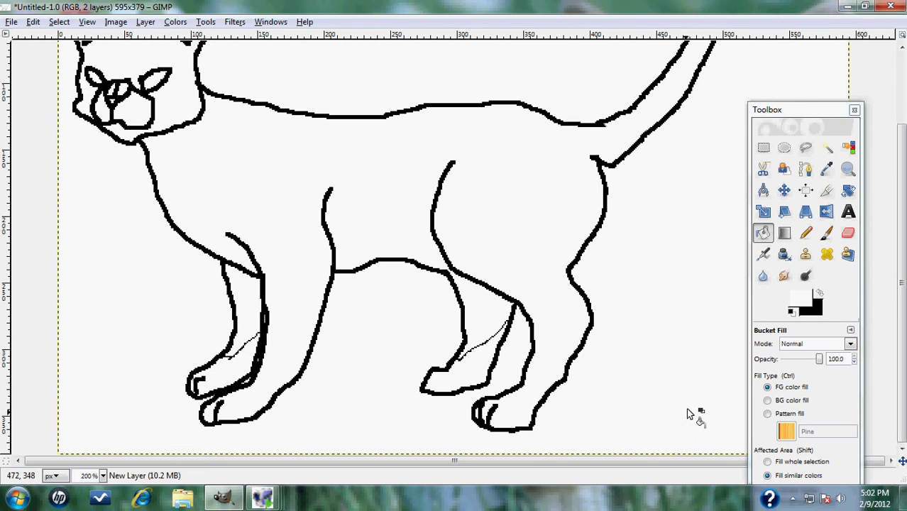
click(806, 233)
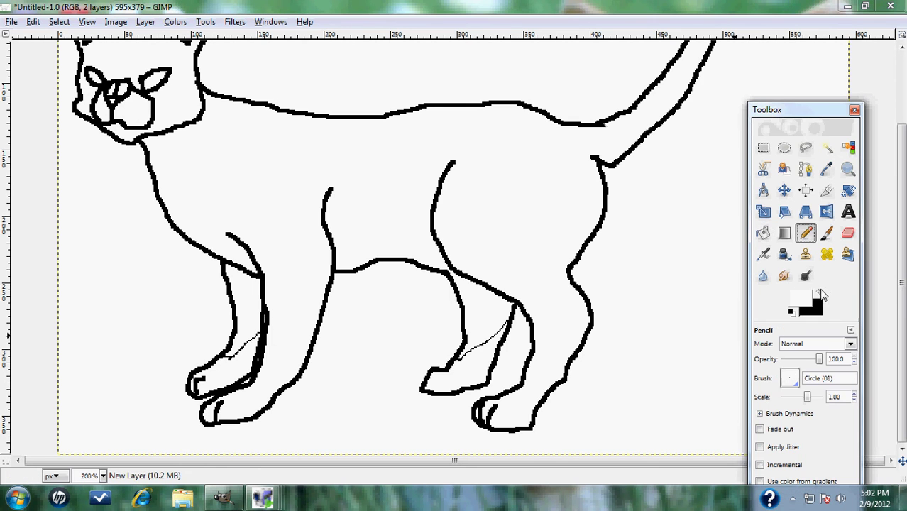
click(820, 294)
- Draw a short black toe line on the far hind paw with the Pencil and the Circle (03) brush
click(789, 378)
click(810, 199)
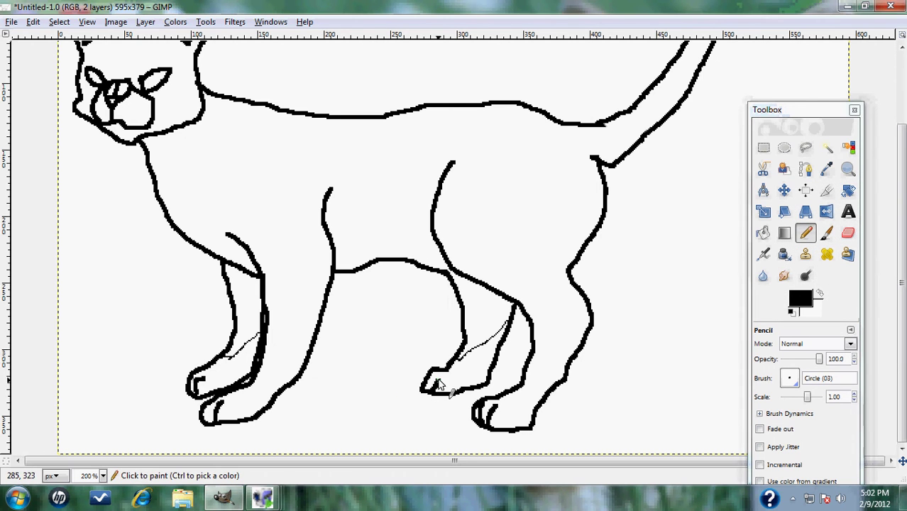
scroll(438, 379, up, 3)
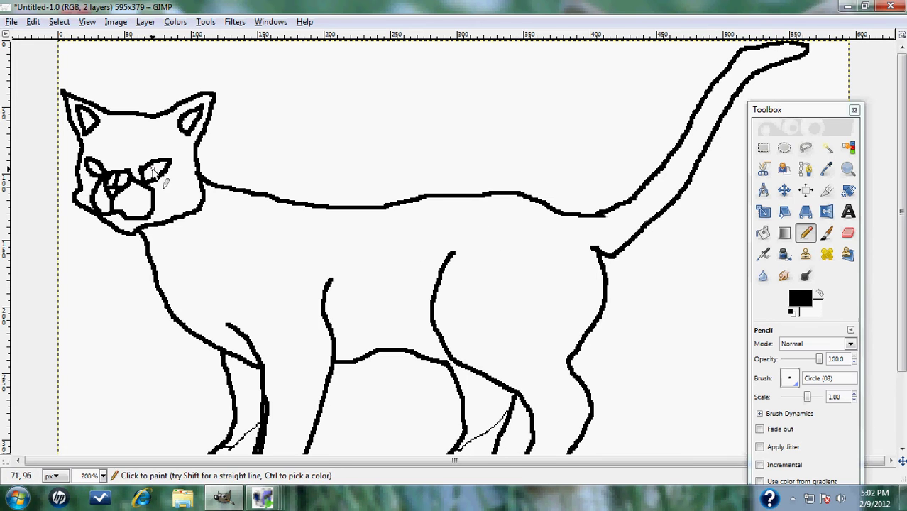
scroll(717, 355, down, 3)
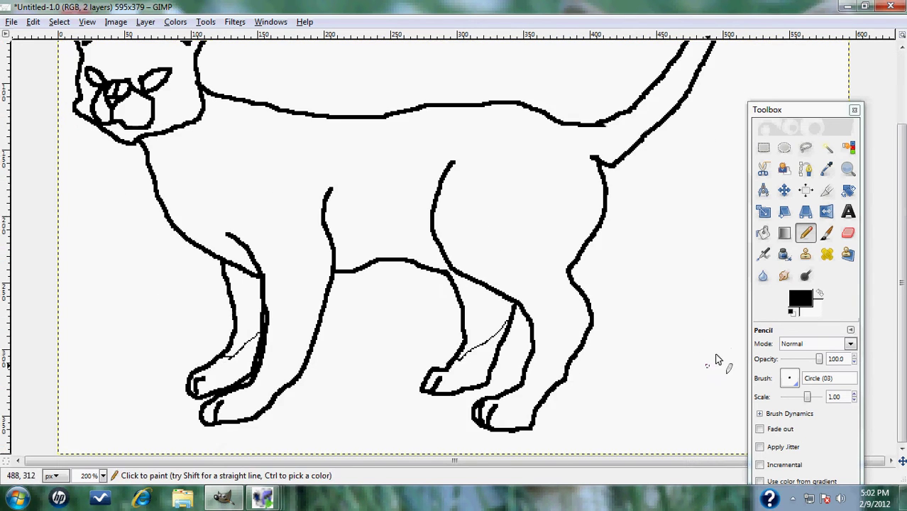
scroll(717, 359, up, 3)
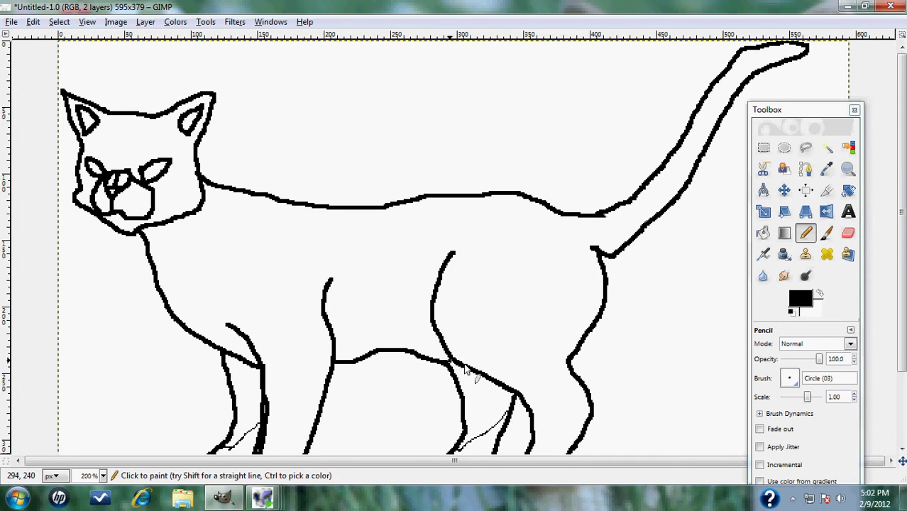
scroll(680, 419, down, 3)
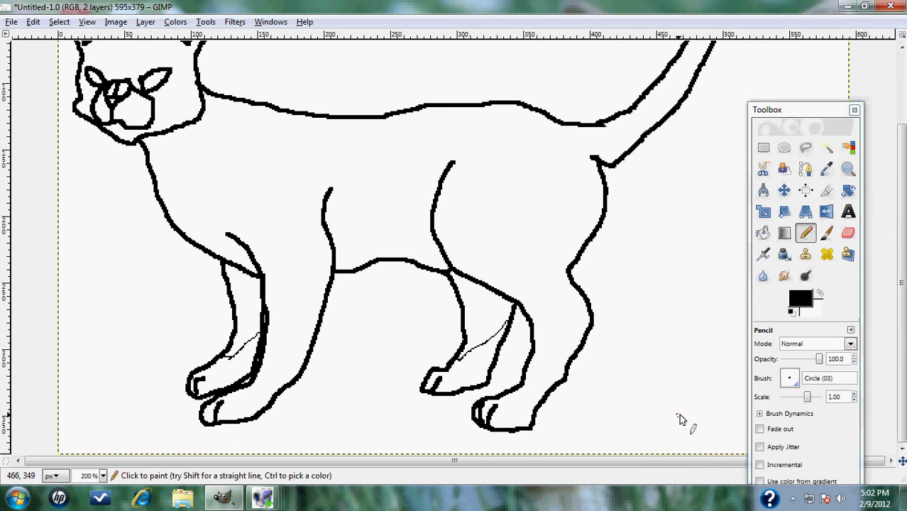
- Choose Bucket Fill and set the foreground color to the muted blue 4a7090
click(763, 233)
click(801, 299)
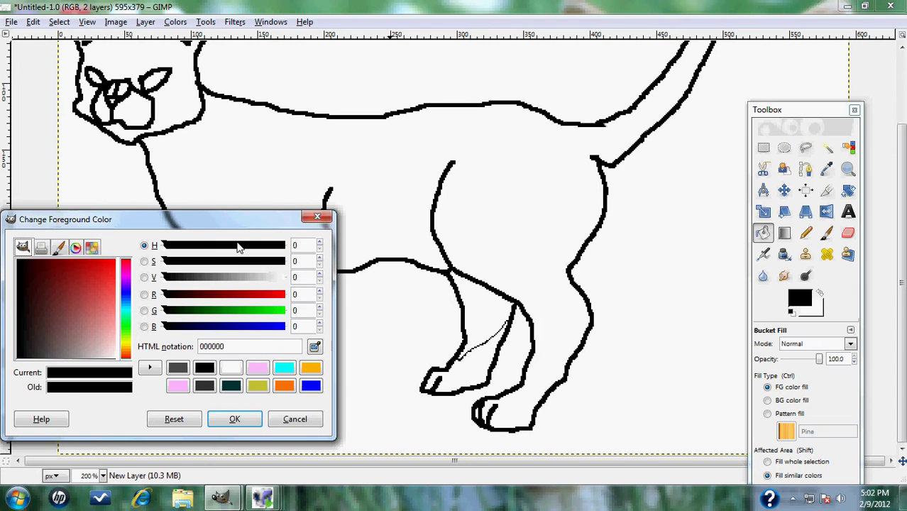
click(237, 295)
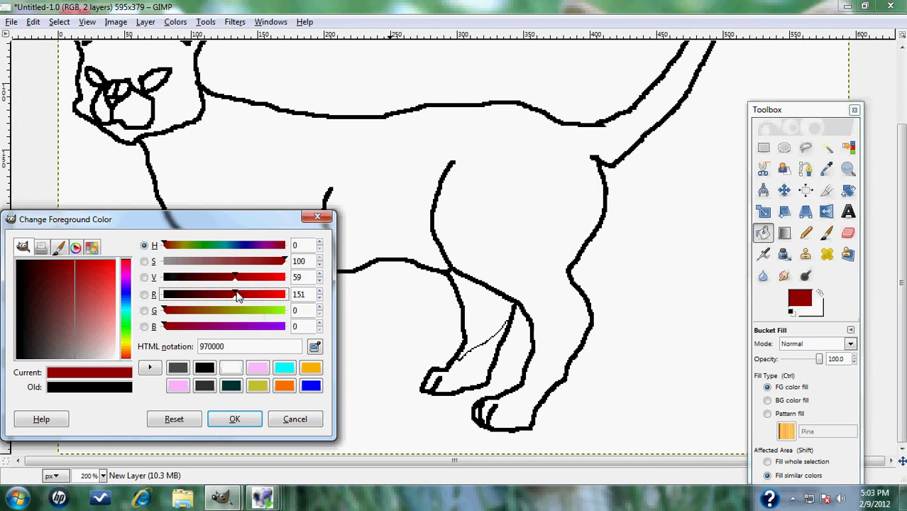
scroll(243, 297, up, 3)
click(243, 245)
click(229, 245)
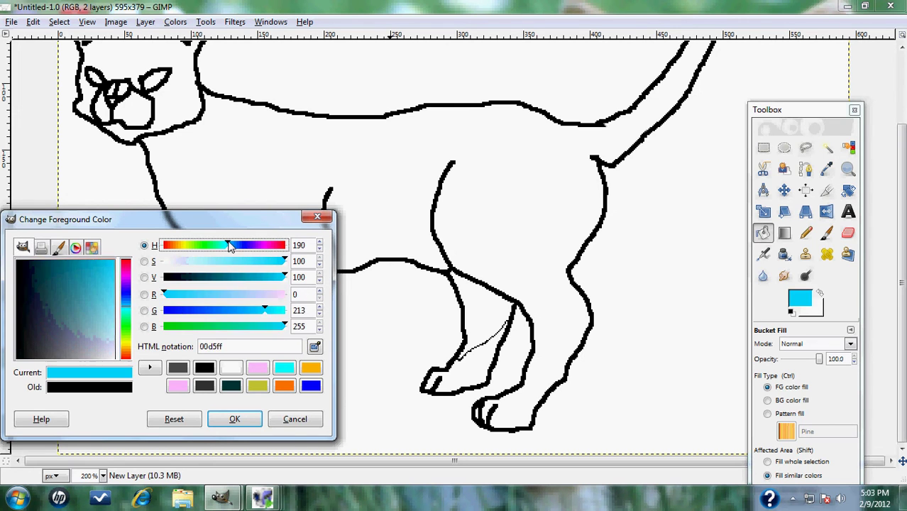
click(235, 246)
click(235, 245)
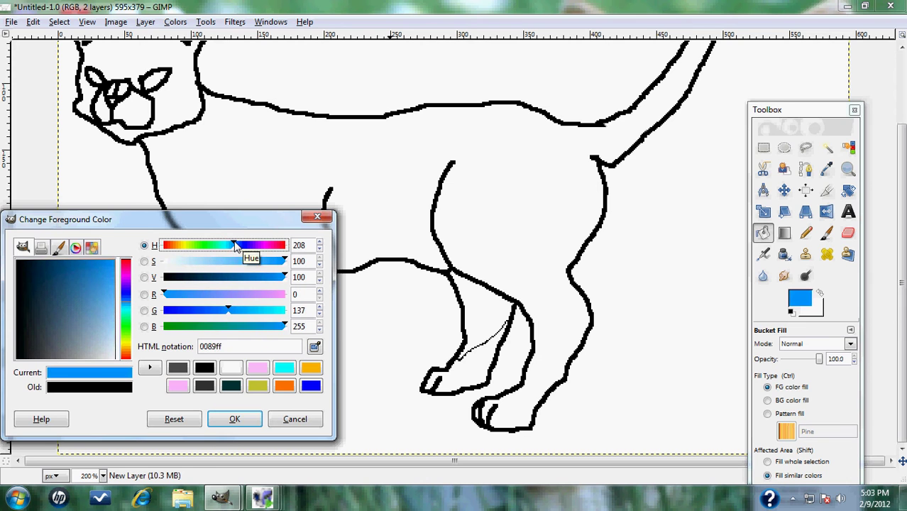
drag(244, 282, 222, 264)
click(235, 418)
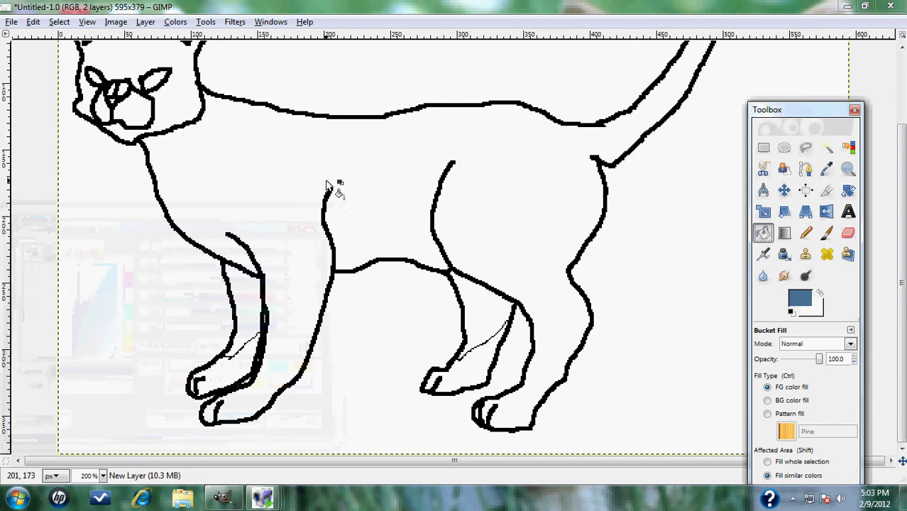
- Bucket-fill the cat's body and tail, the far front leg, the far hind paw and the head with the foreground blue
click(372, 208)
click(249, 342)
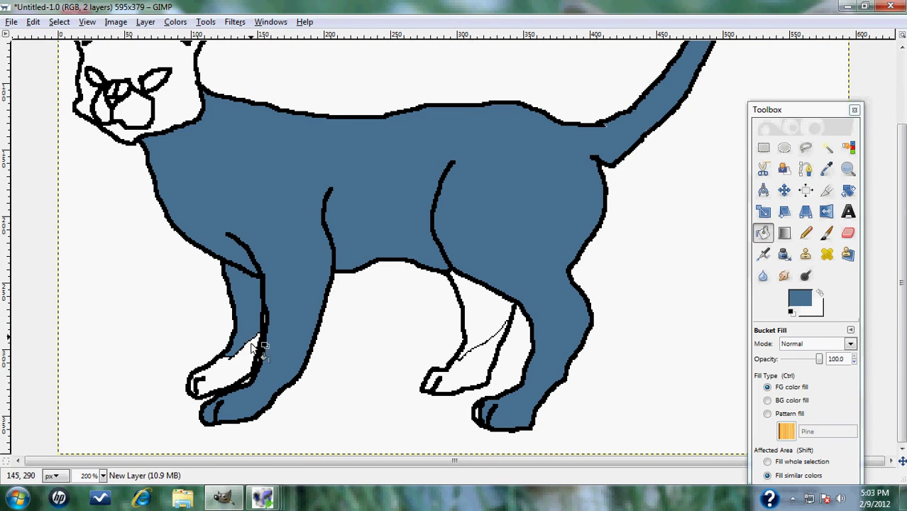
click(238, 367)
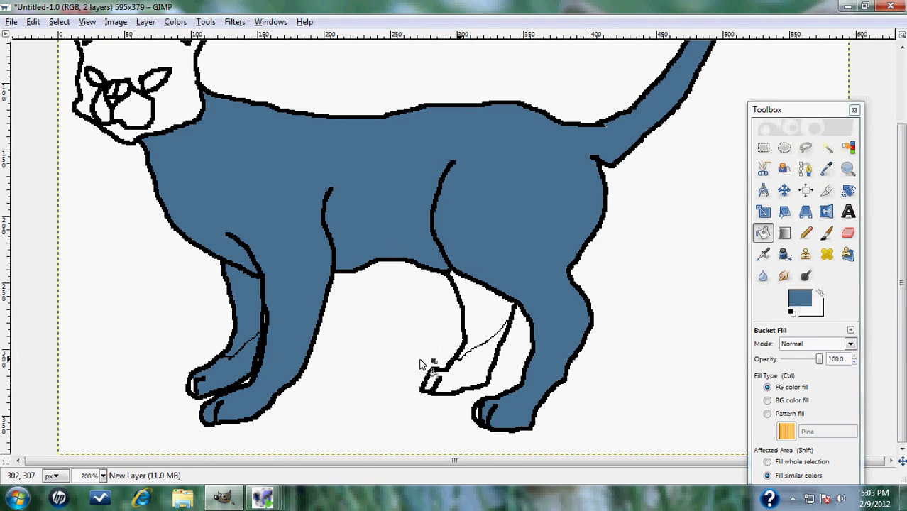
click(202, 389)
click(477, 359)
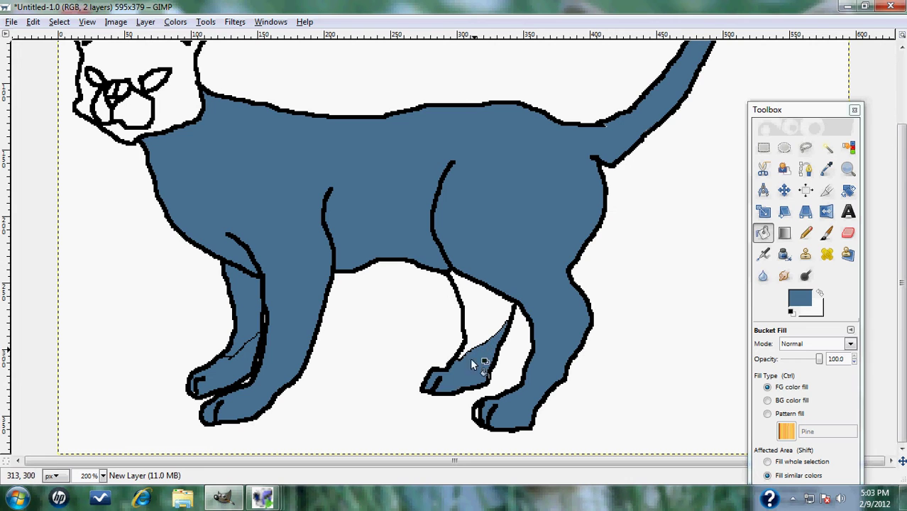
click(199, 395)
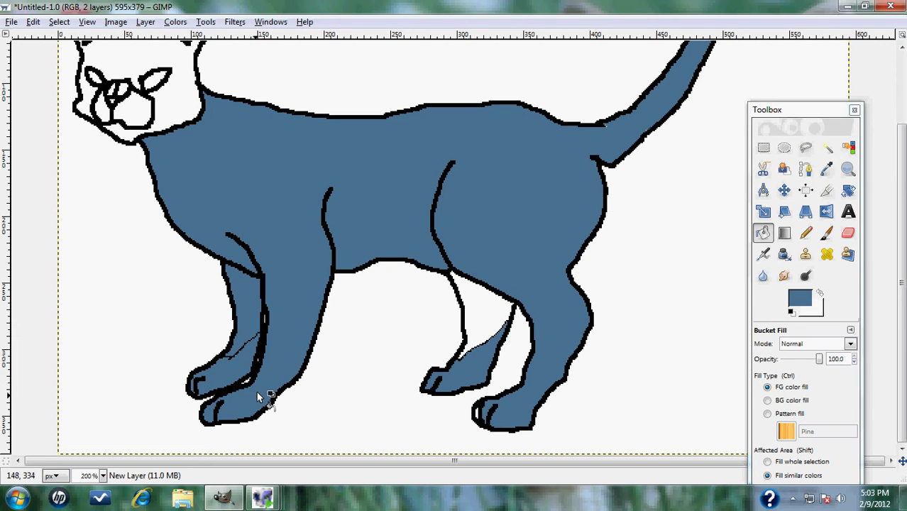
scroll(212, 249, up, 3)
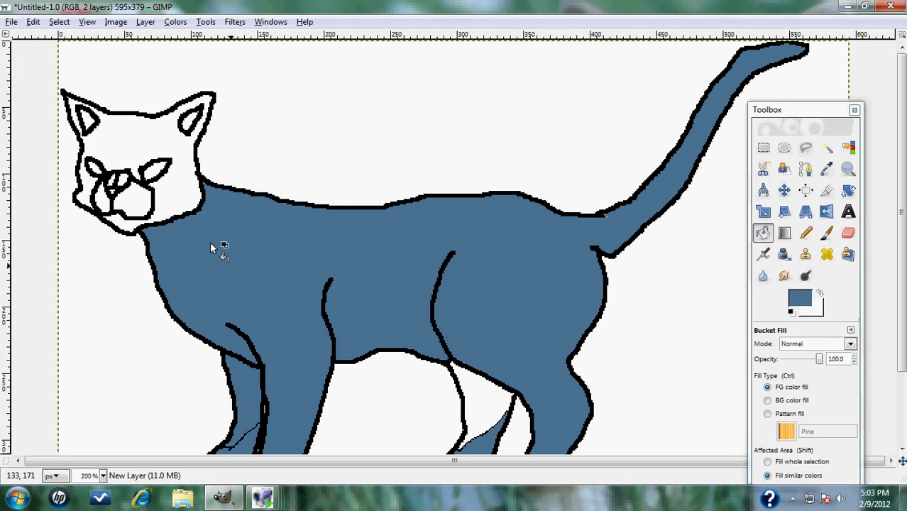
click(181, 203)
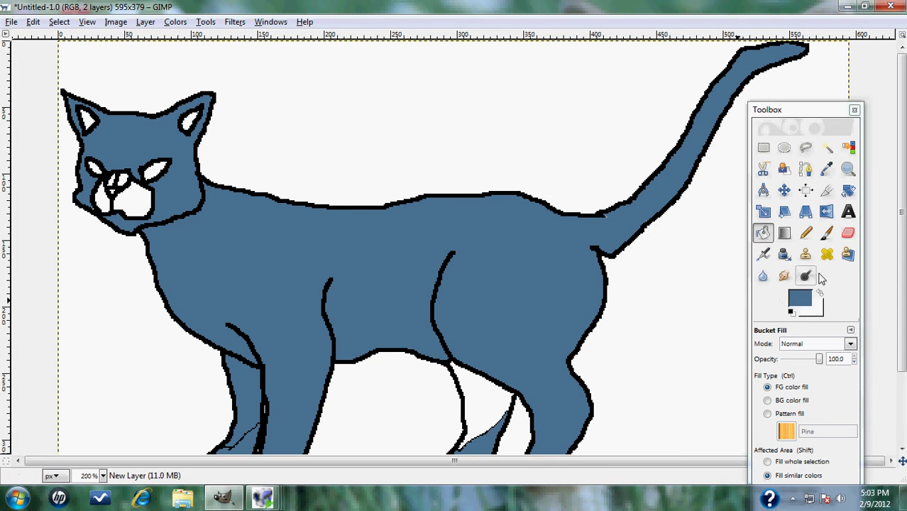
- Choose the Pencil and set the foreground color to a light grey, starting from the white swatch and lowering its value
click(805, 233)
click(800, 299)
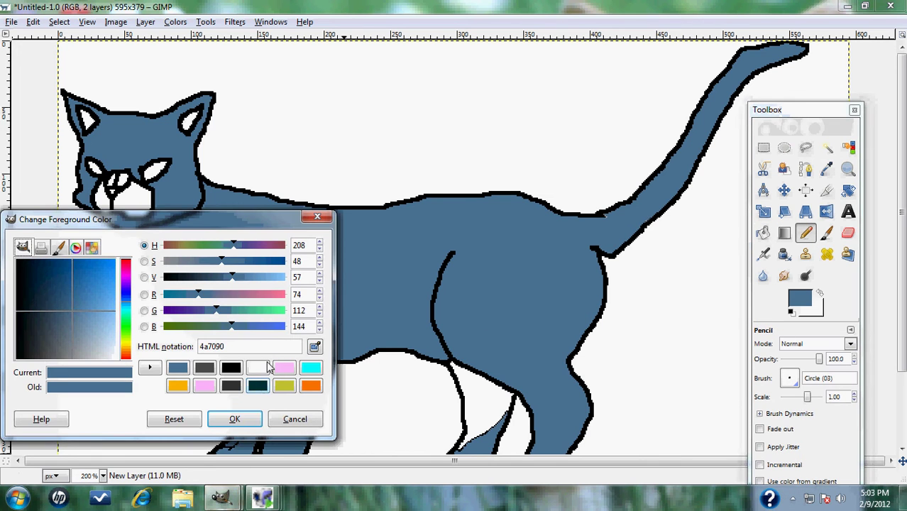
click(258, 367)
click(257, 281)
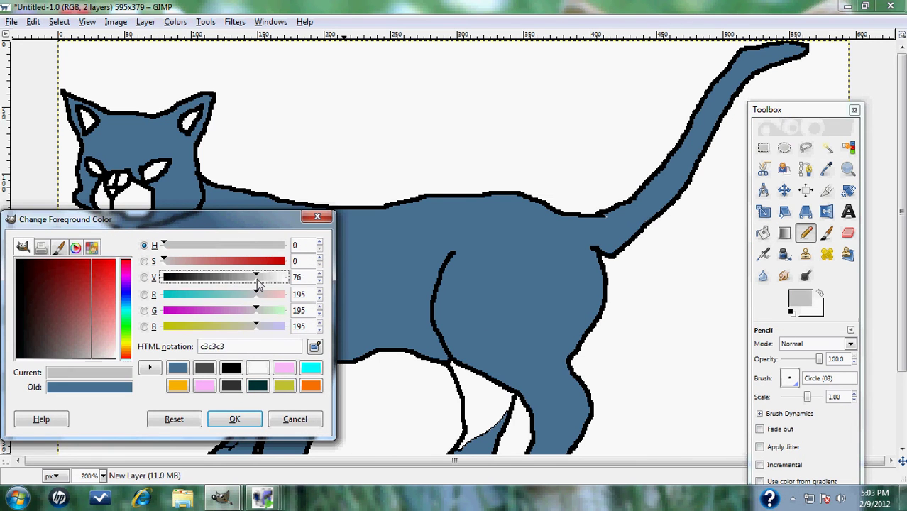
drag(258, 284, 260, 284)
click(235, 419)
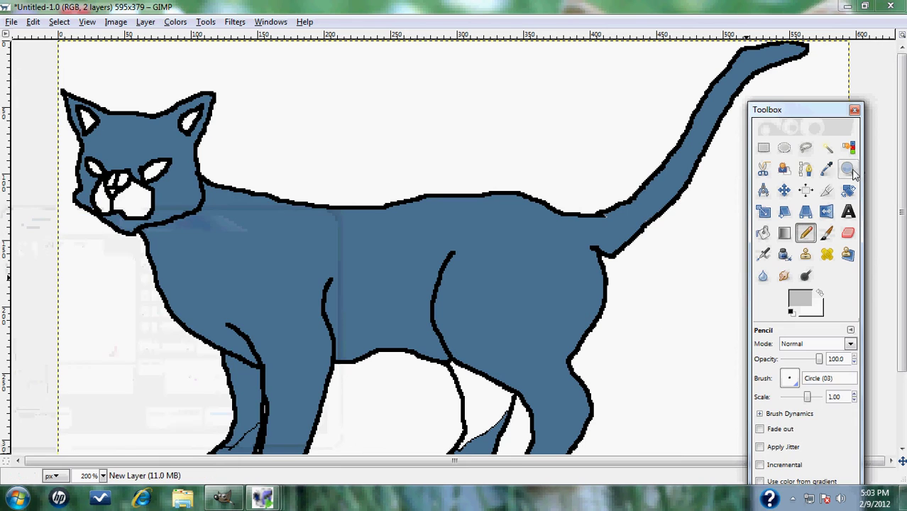
- Trace over the sides and lower edge of the cat's black muzzle outline in light grey with the Pencil at 1100% zoom
click(848, 169)
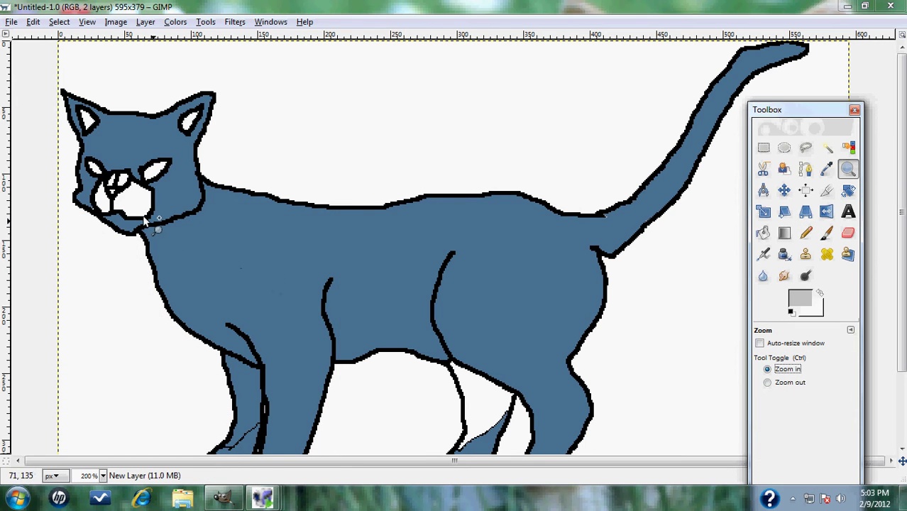
click(164, 255)
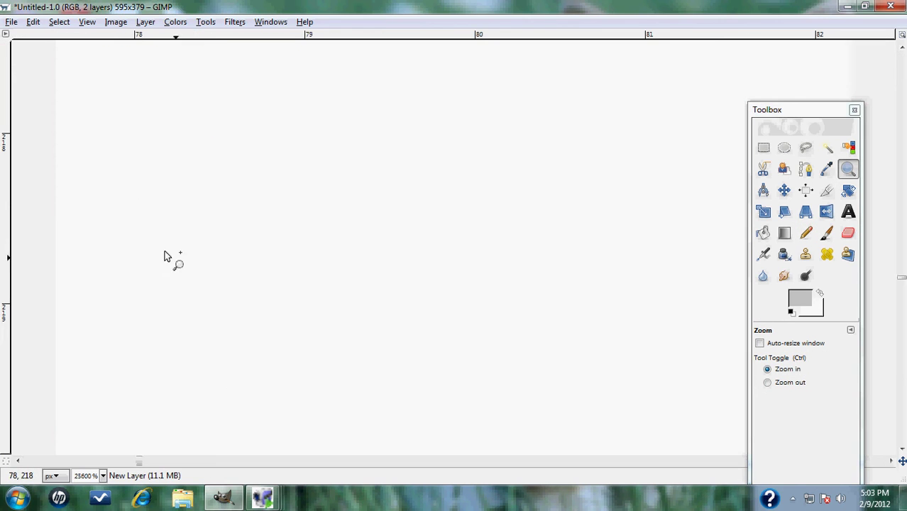
click(768, 382)
click(605, 376)
scroll(603, 374, up, 2)
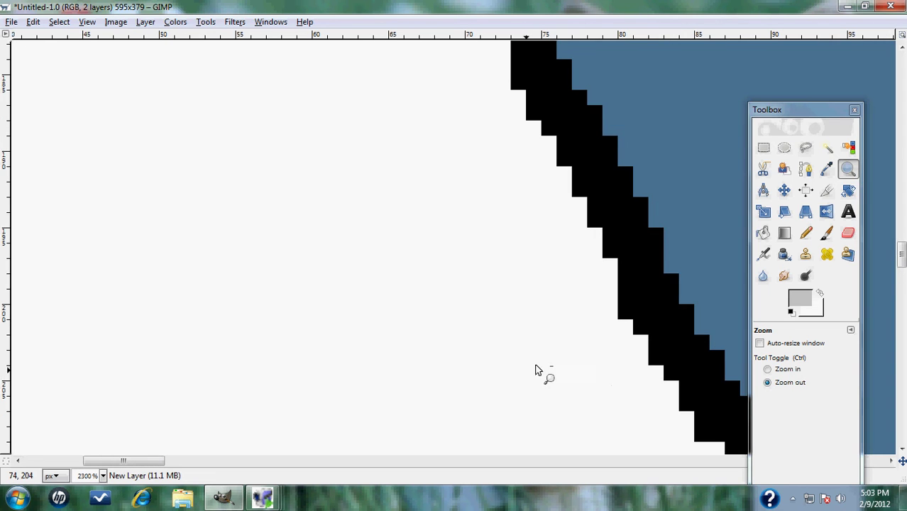
scroll(541, 371, down, 3)
drag(157, 462, 318, 400)
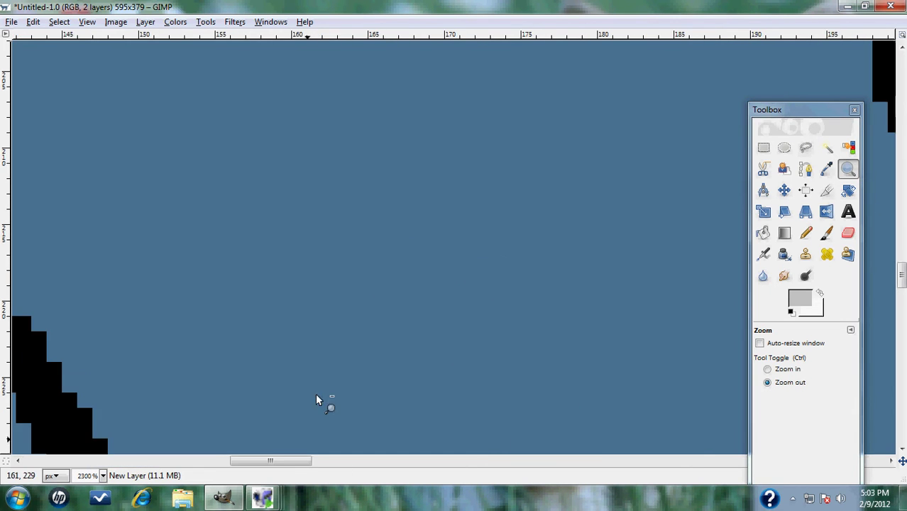
click(319, 403)
click(320, 404)
scroll(325, 412, down, 1)
scroll(294, 414, up, 3)
scroll(287, 374, up, 2)
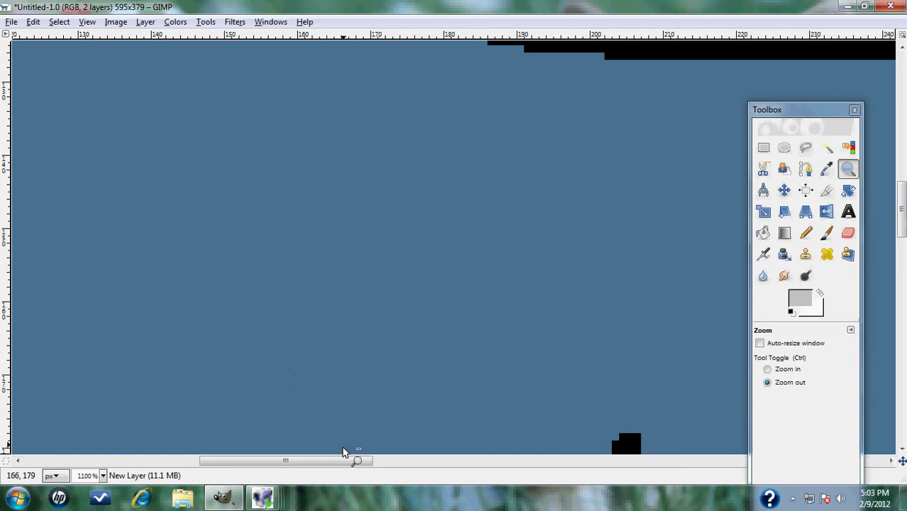
drag(344, 460, 247, 431)
scroll(246, 434, down, 3)
scroll(245, 438, right, 5)
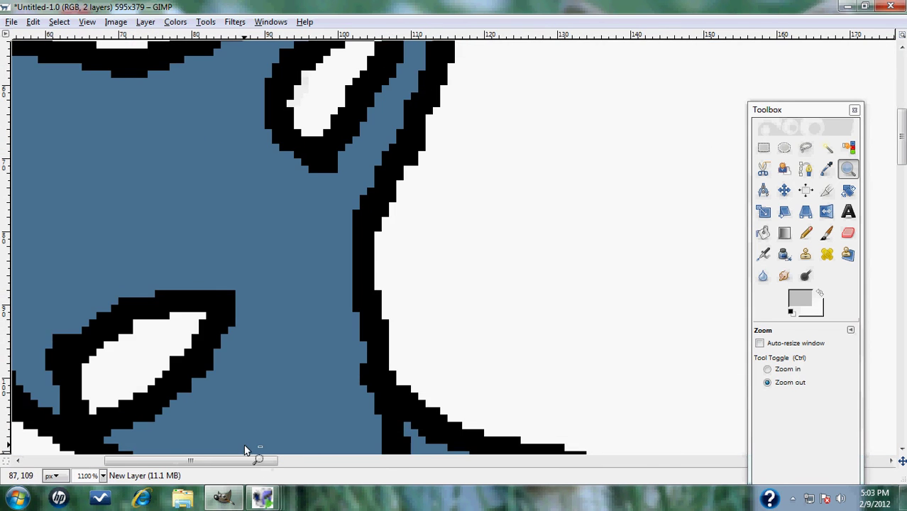
scroll(268, 371, left, 3)
mouse_move(240, 459)
mouse_down()
mouse_move(188, 440)
mouse_move(142, 454)
mouse_up()
click(805, 234)
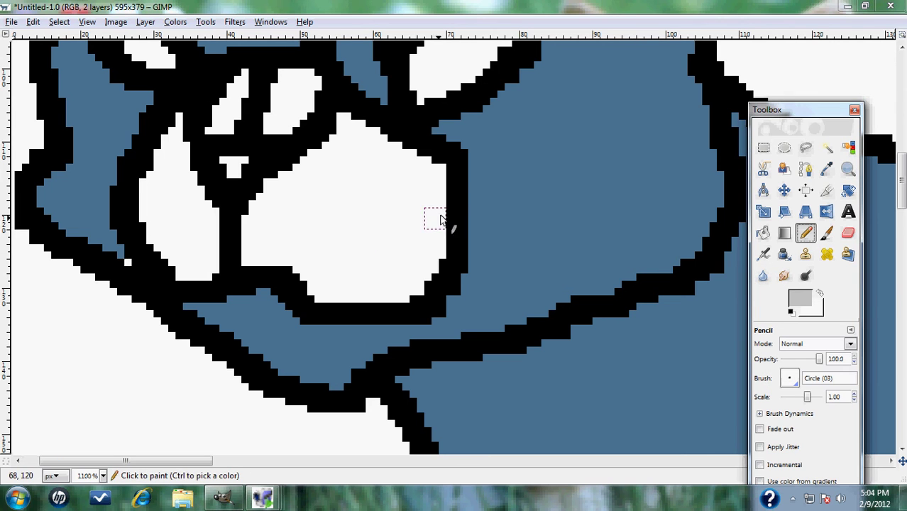
mouse_move(458, 171)
mouse_down()
mouse_move(452, 271)
mouse_move(425, 303)
mouse_move(320, 307)
mouse_move(256, 272)
mouse_move(196, 288)
mouse_move(141, 249)
mouse_move(122, 204)
mouse_move(169, 129)
mouse_move(168, 161)
mouse_up()
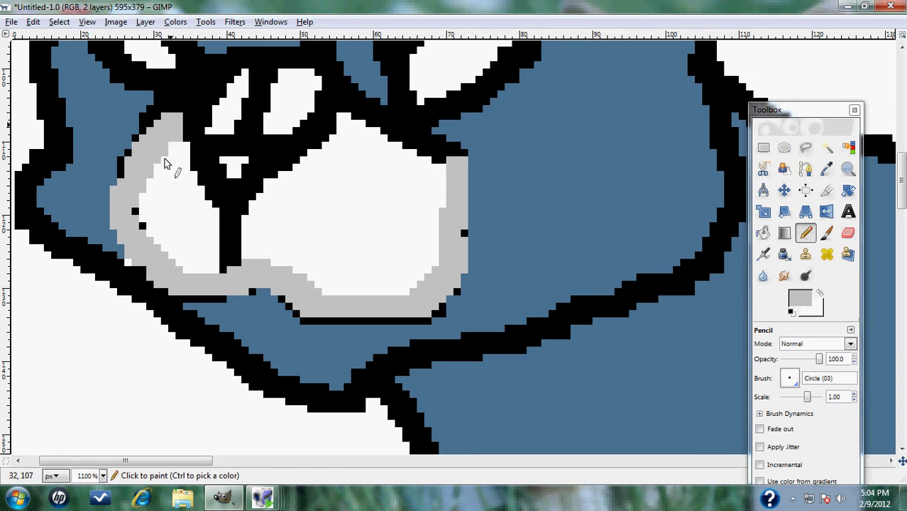
- Continue the light grey outline in an arch over the nose to join both sides of the muzzle
scroll(282, 247, up, 5)
mouse_move(160, 344)
mouse_down()
mouse_move(178, 299)
mouse_move(286, 259)
mouse_move(326, 266)
mouse_move(393, 334)
mouse_move(454, 370)
mouse_up()
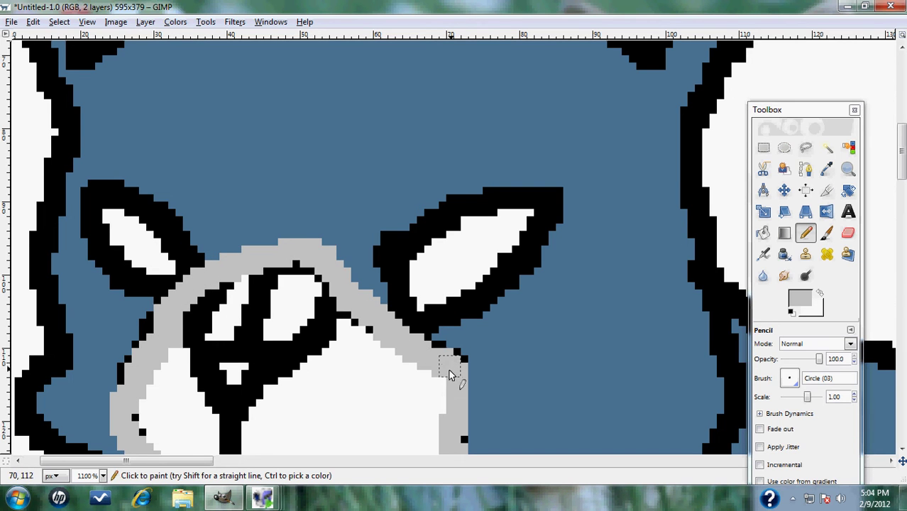
scroll(440, 377, down, 5)
scroll(432, 376, up, 3)
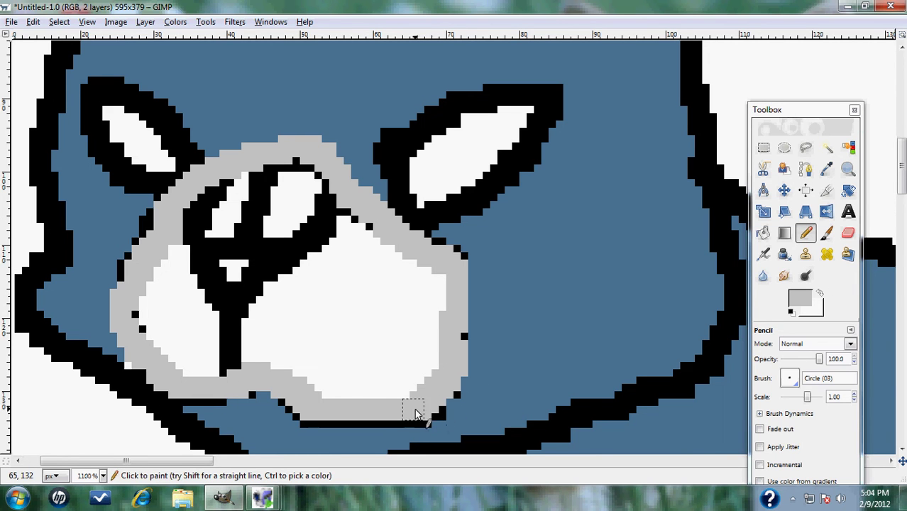
- Cover the leftover black pixels along the edges of the muzzle outline in light grey with the Pencil
mouse_move(418, 419)
mouse_down()
mouse_move(313, 419)
mouse_move(282, 390)
mouse_move(251, 387)
mouse_move(289, 389)
mouse_move(188, 395)
mouse_up()
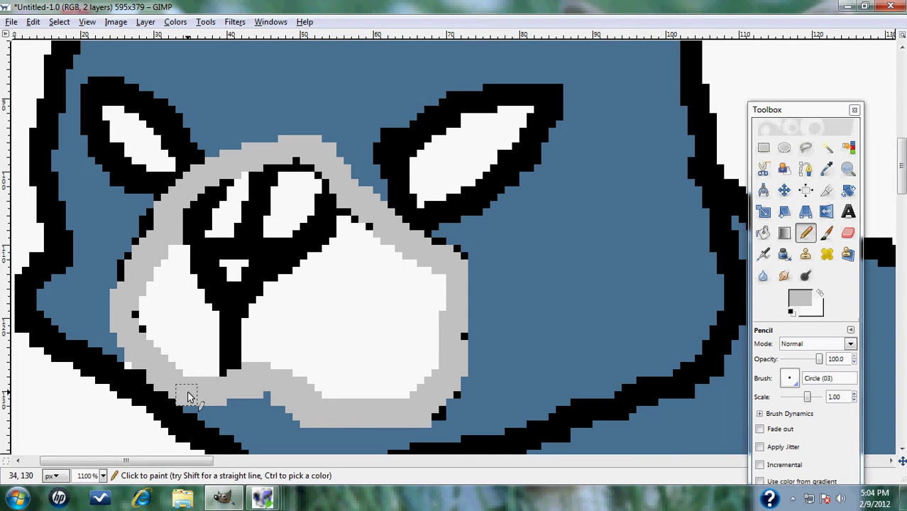
click(134, 364)
drag(122, 265, 137, 339)
click(147, 230)
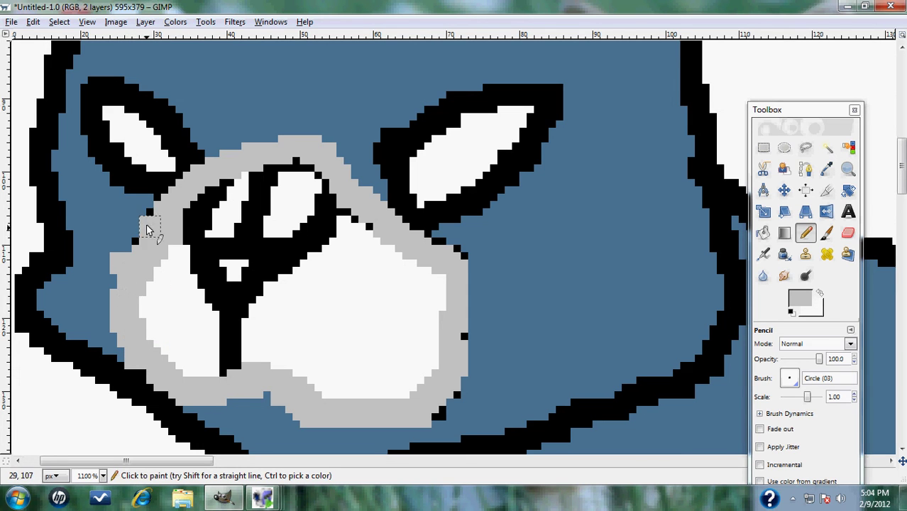
drag(147, 227, 142, 245)
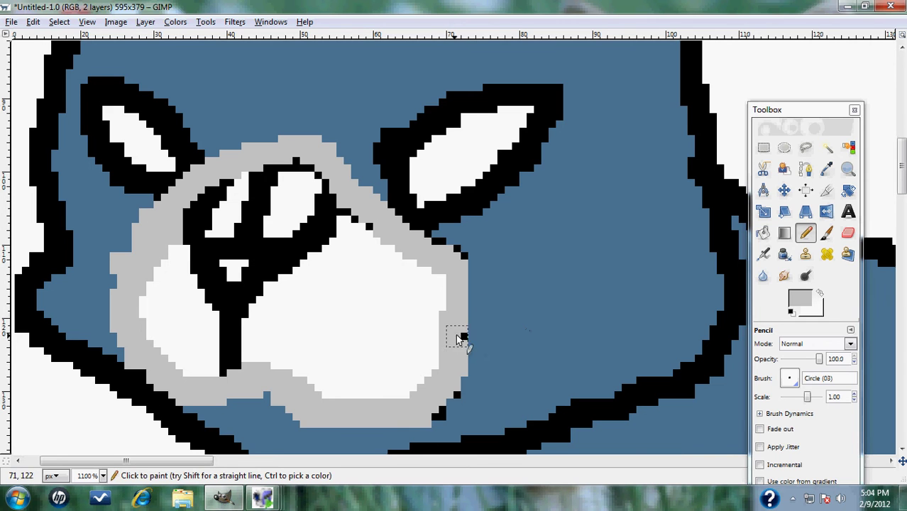
click(457, 338)
drag(449, 394, 434, 414)
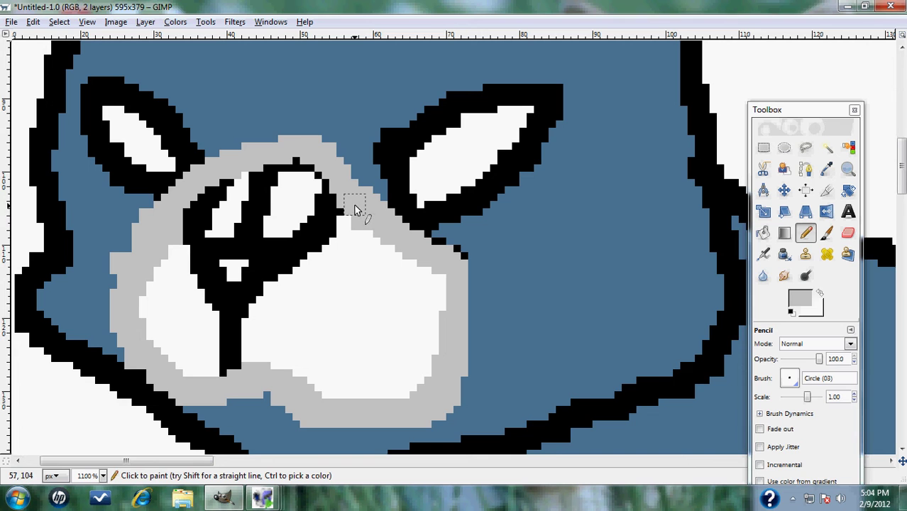
drag(354, 193, 345, 166)
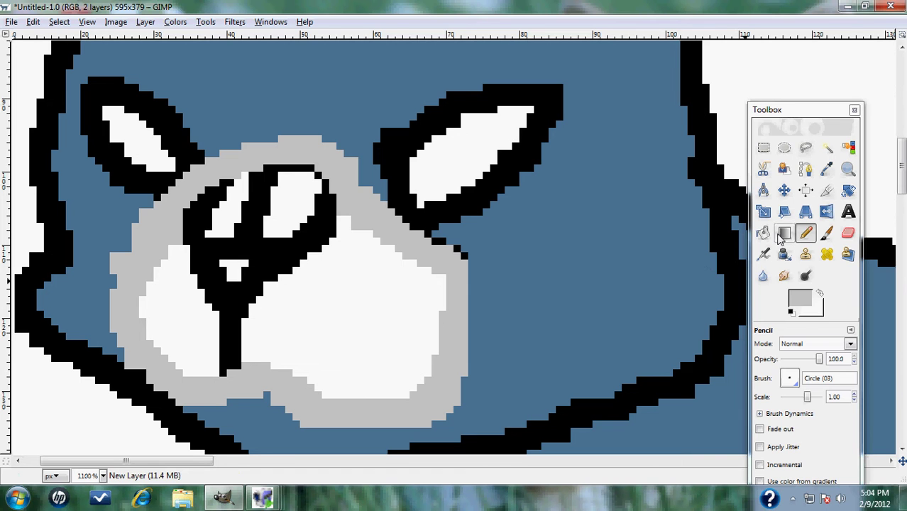
- Try to touch up the lower end of the mouth line in body blue with the Circle (01) brush, and undo the mark
click(783, 380)
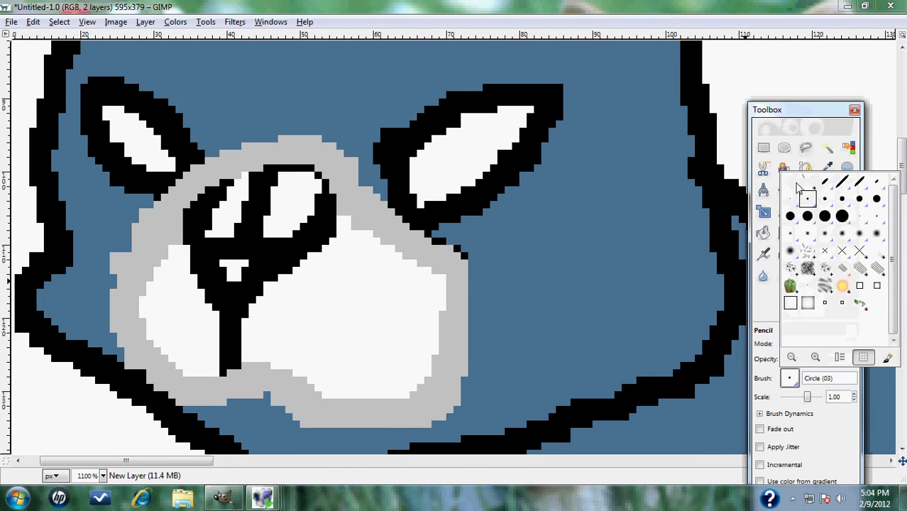
click(795, 183)
click(800, 297)
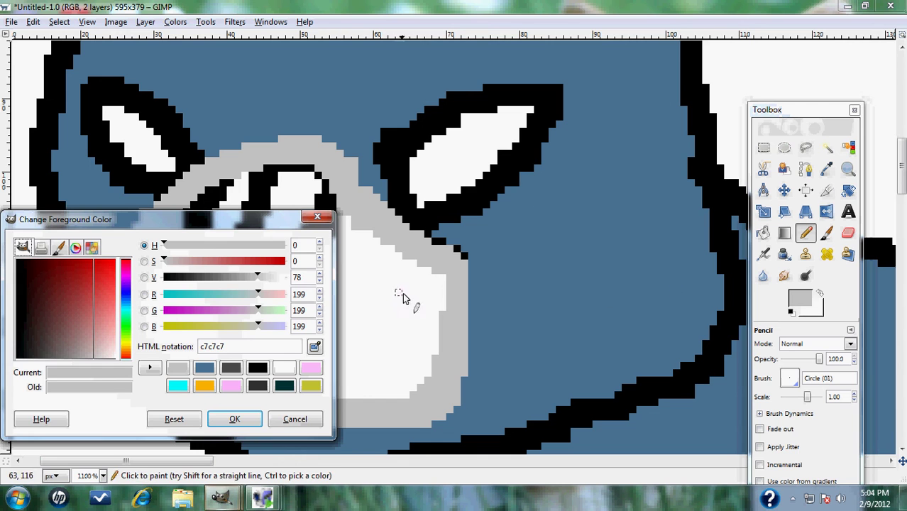
click(204, 369)
click(236, 419)
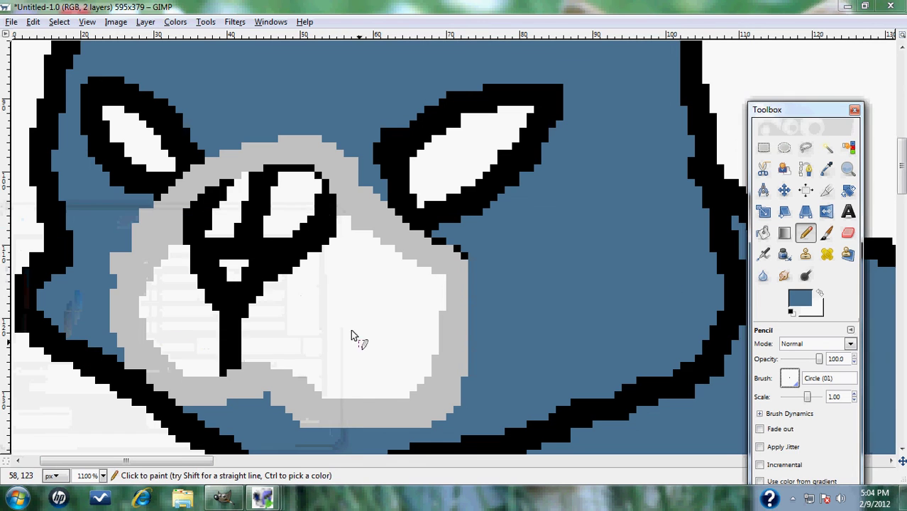
click(231, 374)
click(32, 22)
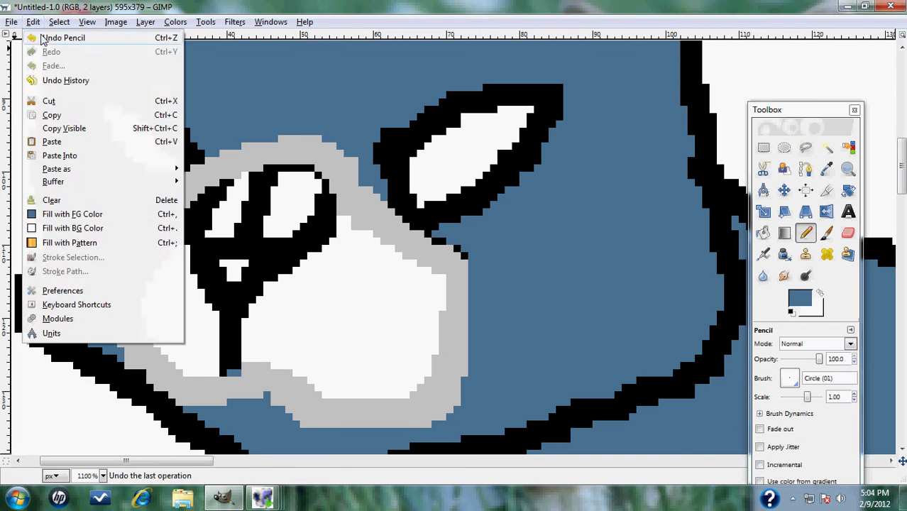
click(50, 33)
- Set the foreground color to black, 000000
click(799, 298)
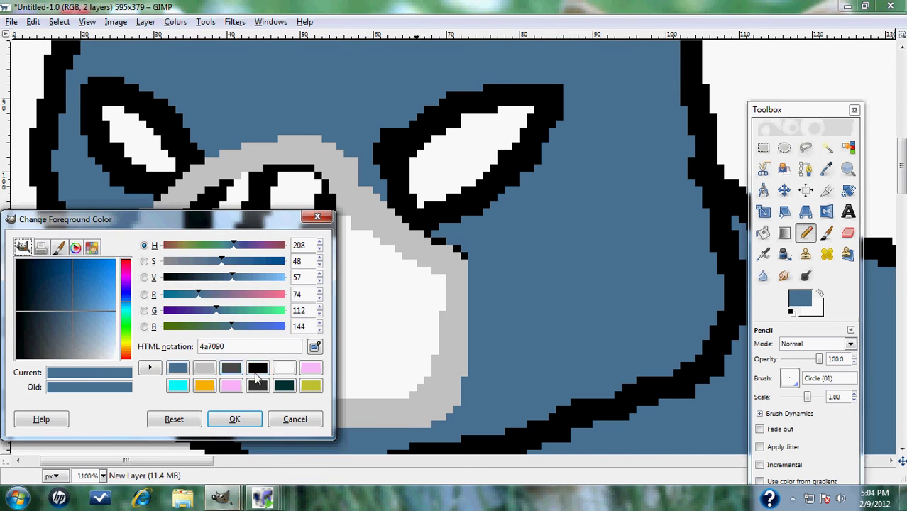
drag(257, 246, 353, 276)
drag(232, 279, 9, 287)
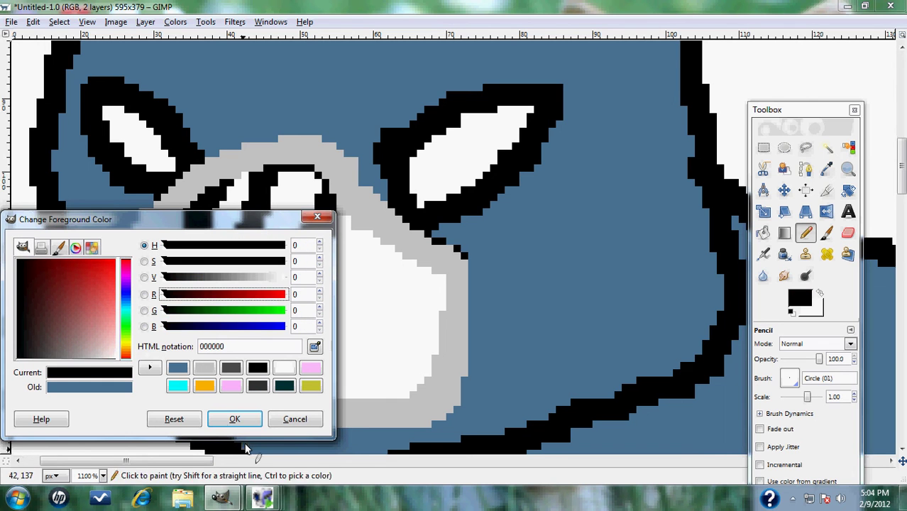
click(234, 419)
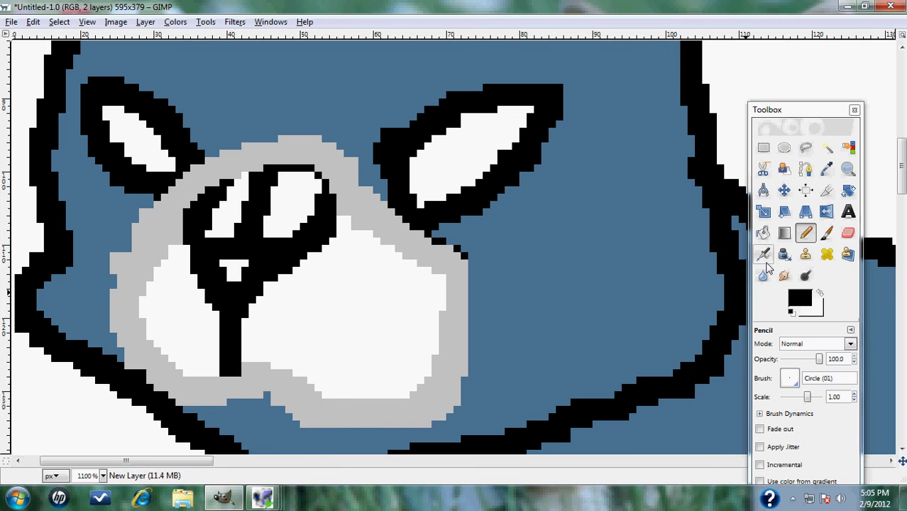
- Set the foreground color back to the body blue 4a7090 and bucket-fill both halves of the muzzle and both white nose sections
click(798, 300)
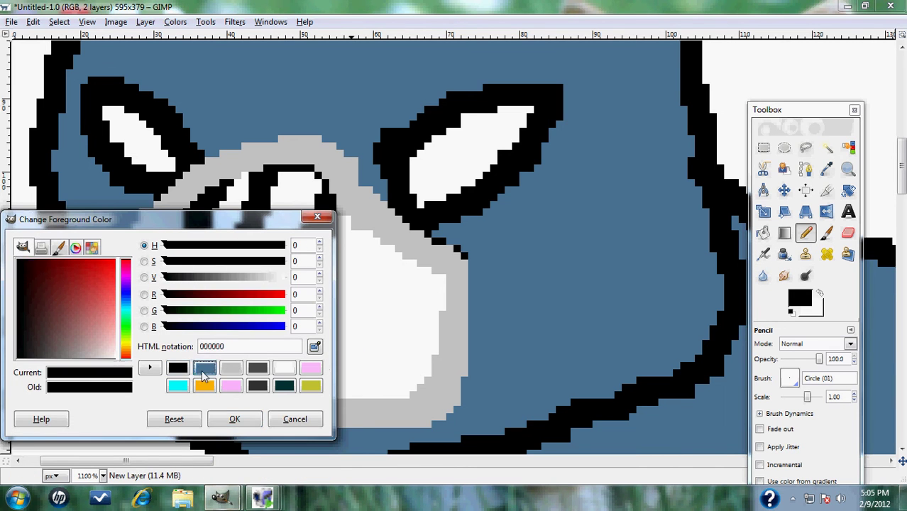
click(190, 375)
click(233, 420)
click(763, 232)
click(416, 340)
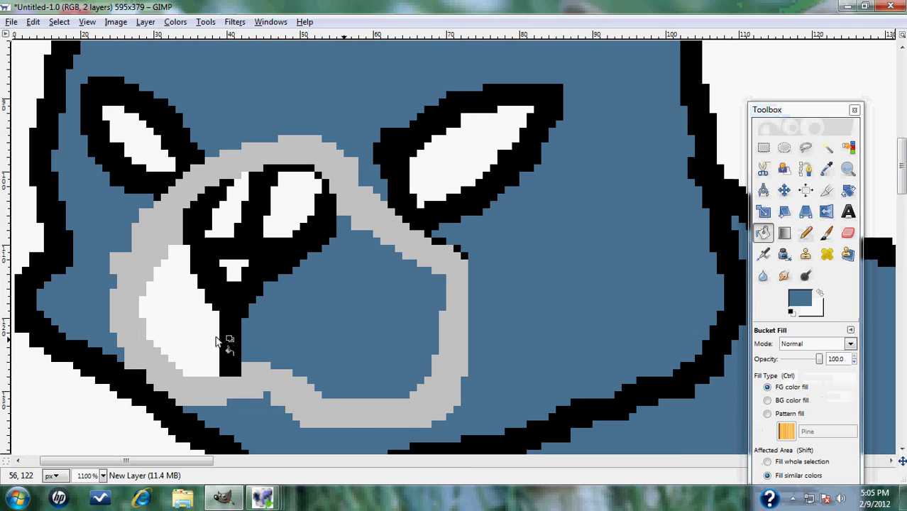
click(156, 329)
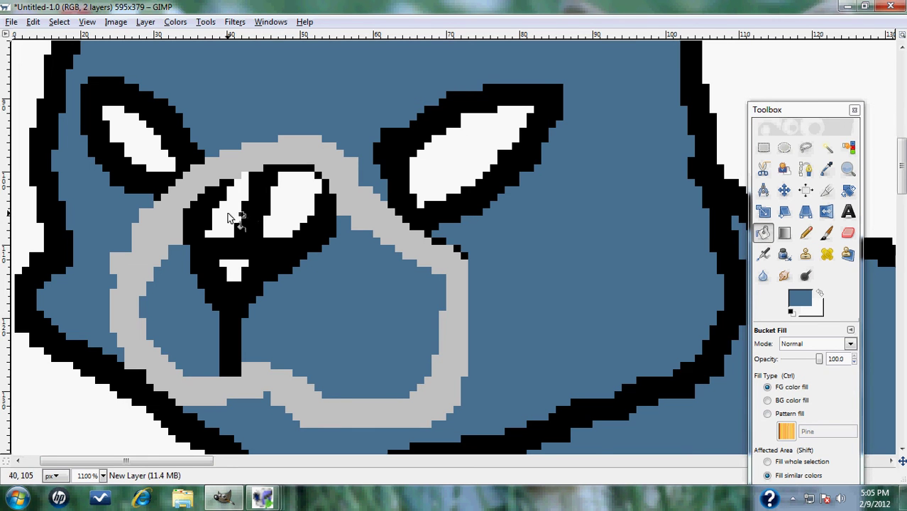
click(231, 213)
click(297, 214)
- Set the foreground color to pale cyan a2ffff, based on the cyan swatch, and bucket-fill both eyes
scroll(397, 284, down, 5)
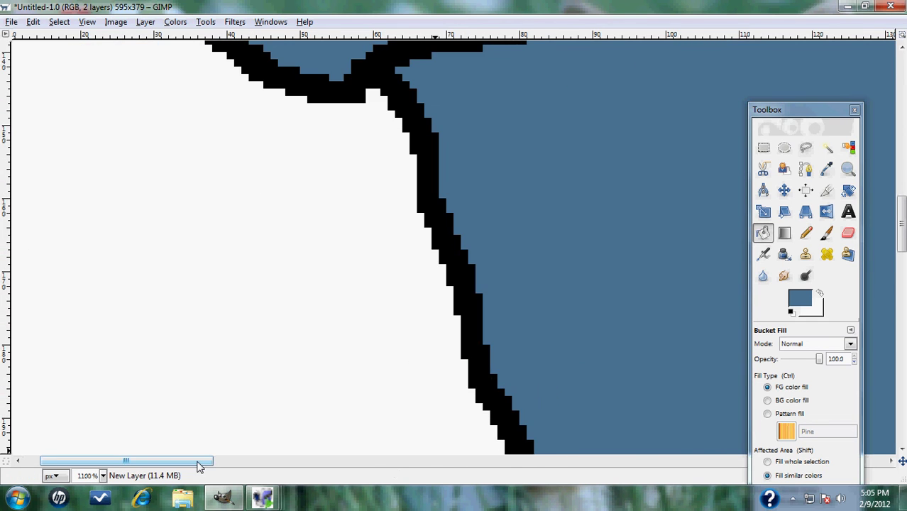
drag(199, 466, 237, 425)
scroll(248, 416, up, 5)
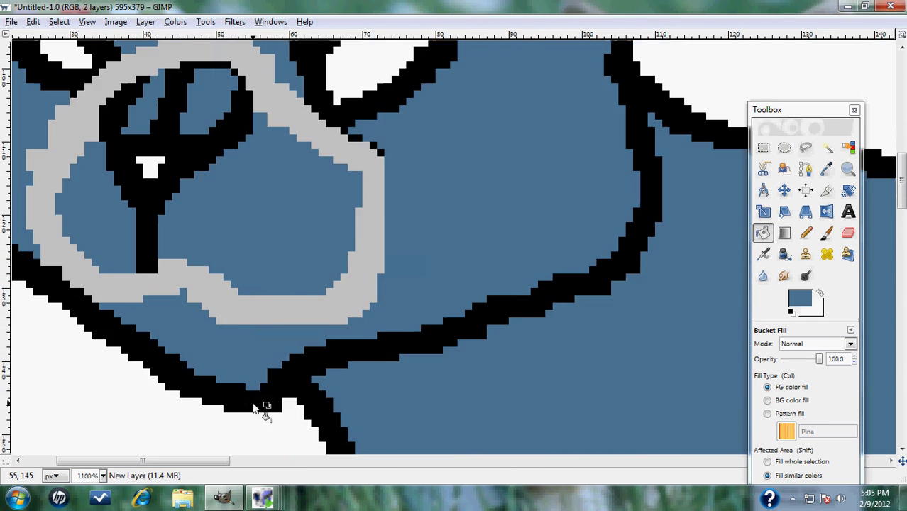
scroll(255, 408, up, 3)
click(798, 301)
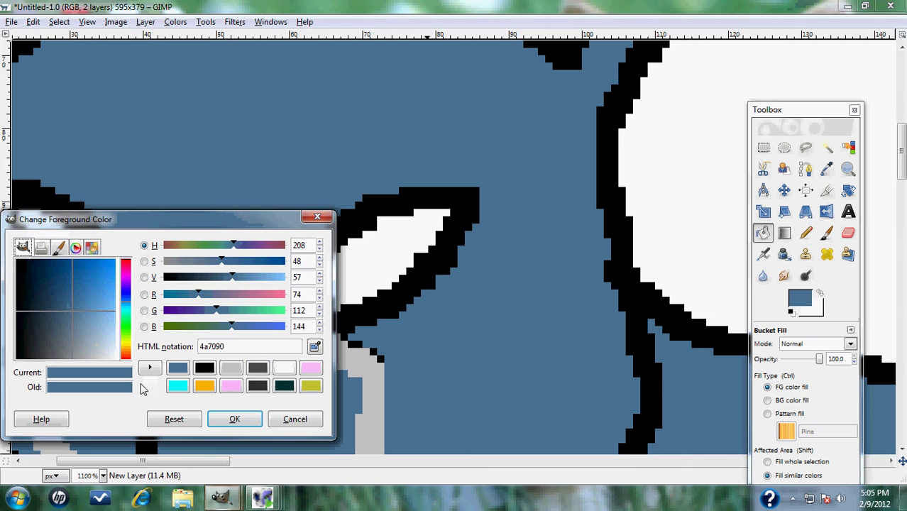
click(179, 386)
drag(259, 264, 240, 299)
click(234, 419)
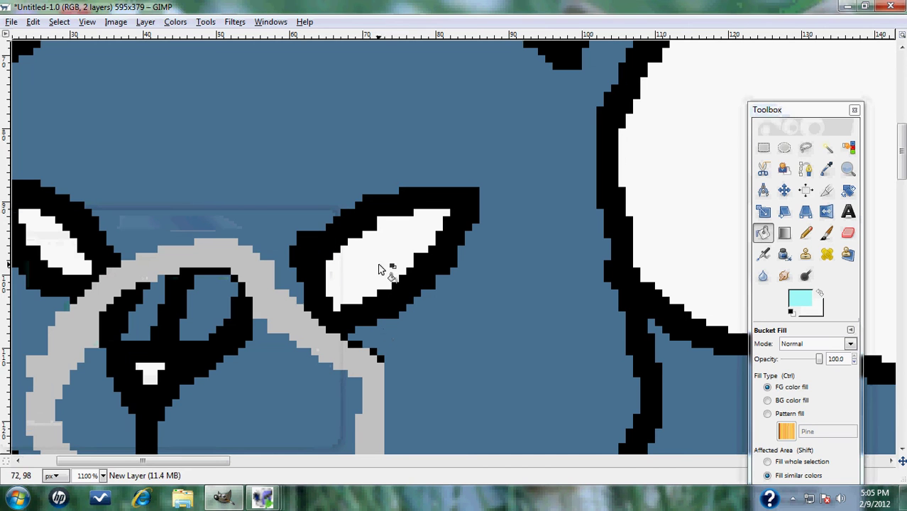
click(384, 264)
click(74, 256)
- Set the foreground color to light pink f8c8ff and bucket-fill the small white patch on the lower nose
scroll(710, 327, down, 3)
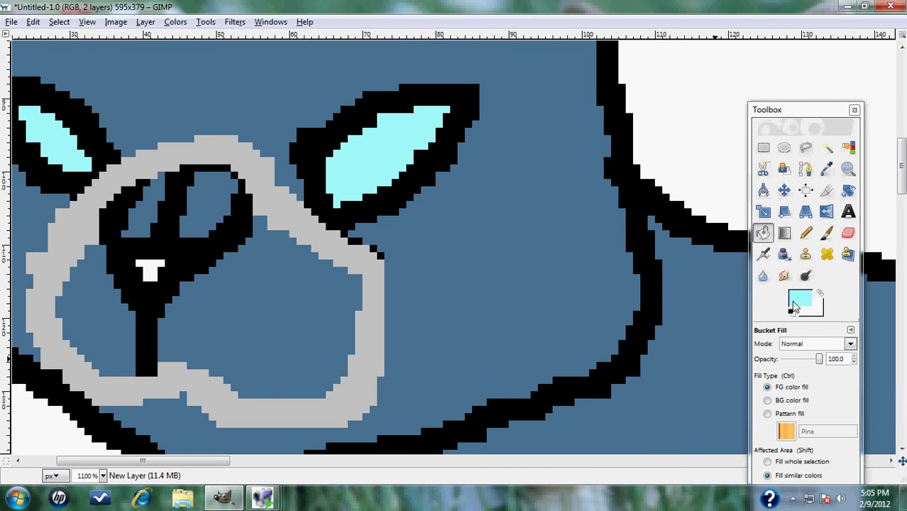
click(797, 306)
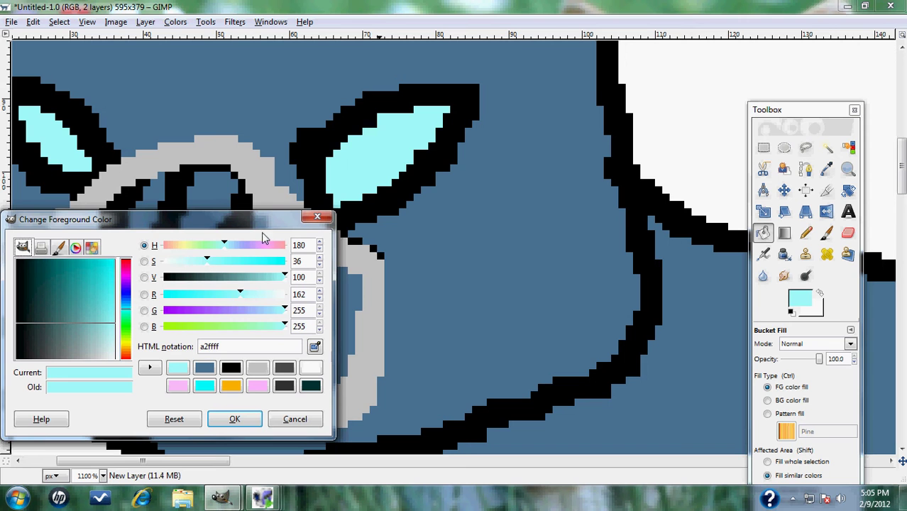
click(263, 246)
drag(228, 269, 193, 267)
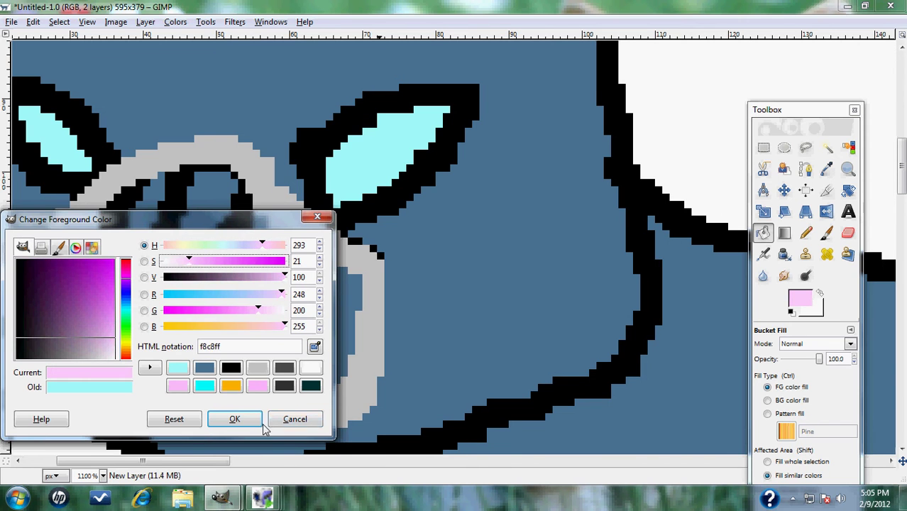
click(234, 419)
click(149, 276)
- Bucket-fill the white inner areas of both ears with the light pink
scroll(357, 309, up, 6)
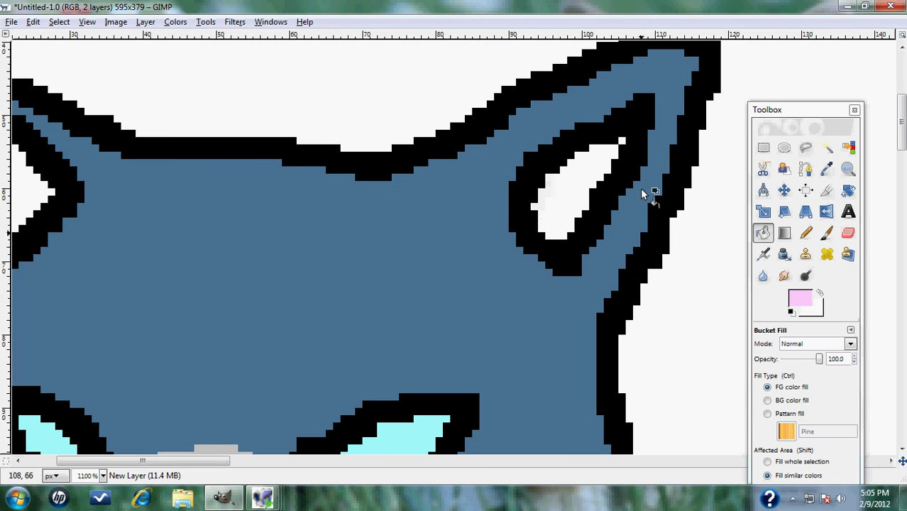
click(573, 201)
scroll(509, 270, down, 4)
scroll(543, 228, up, 6)
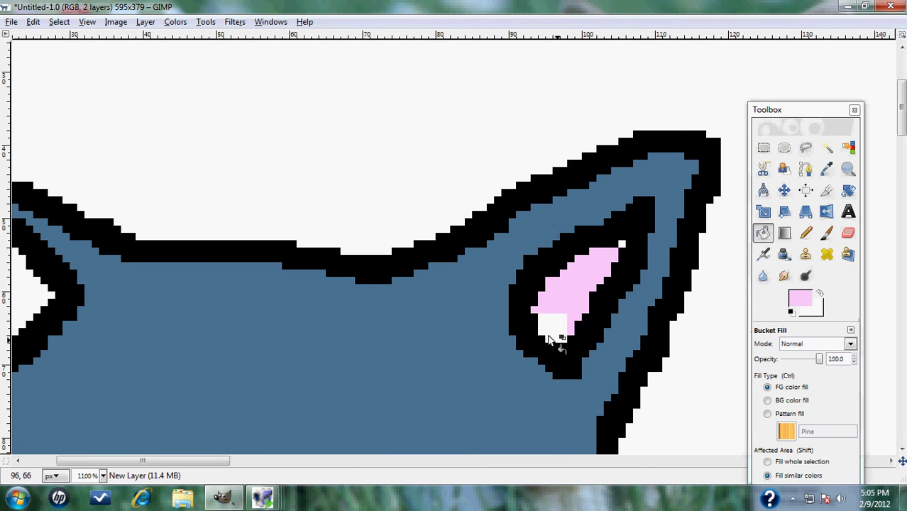
click(552, 334)
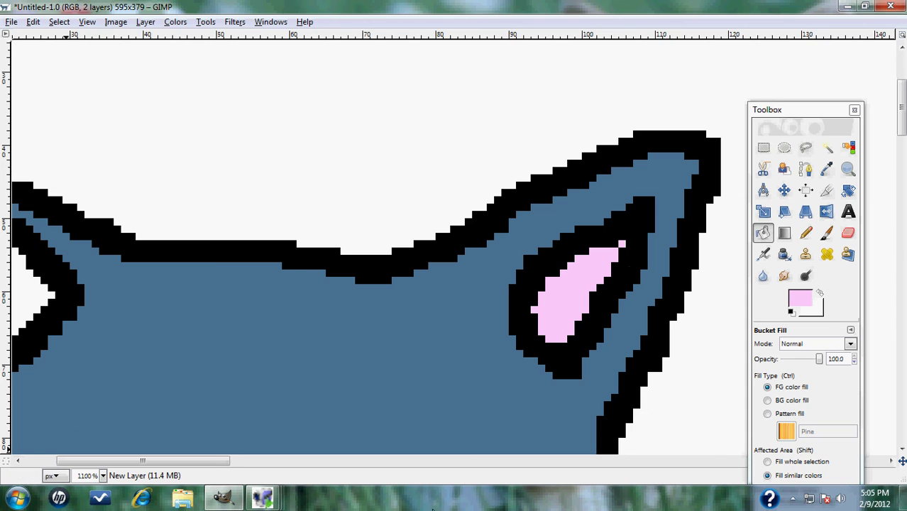
scroll(190, 458, left, 4)
click(170, 293)
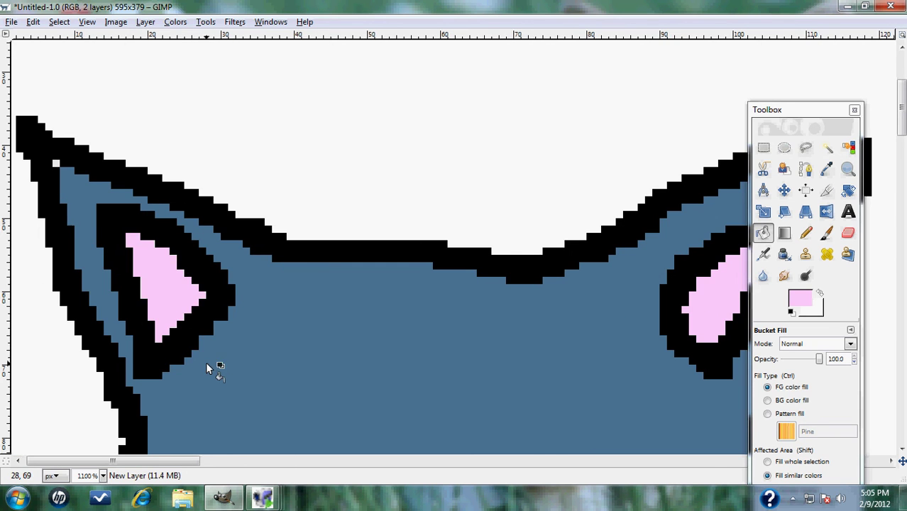
- Zoom out to 200%, choose the Pencil with the Circle (03) brush, and undo the last edit
scroll(241, 383, down, 15)
drag(171, 463, 445, 462)
click(848, 170)
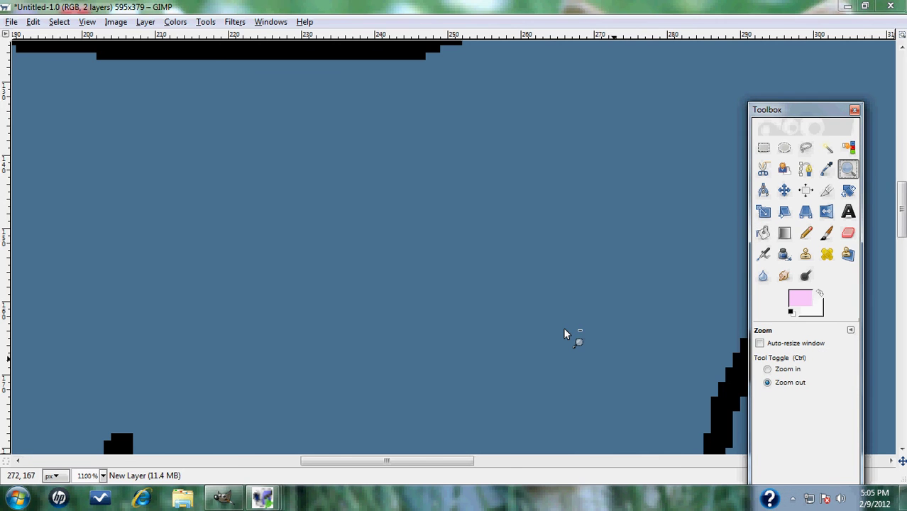
key(2)
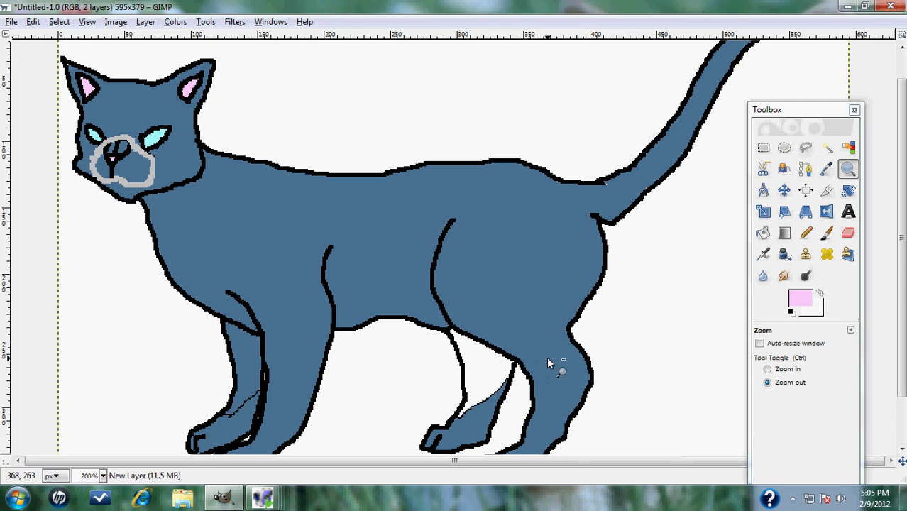
click(806, 232)
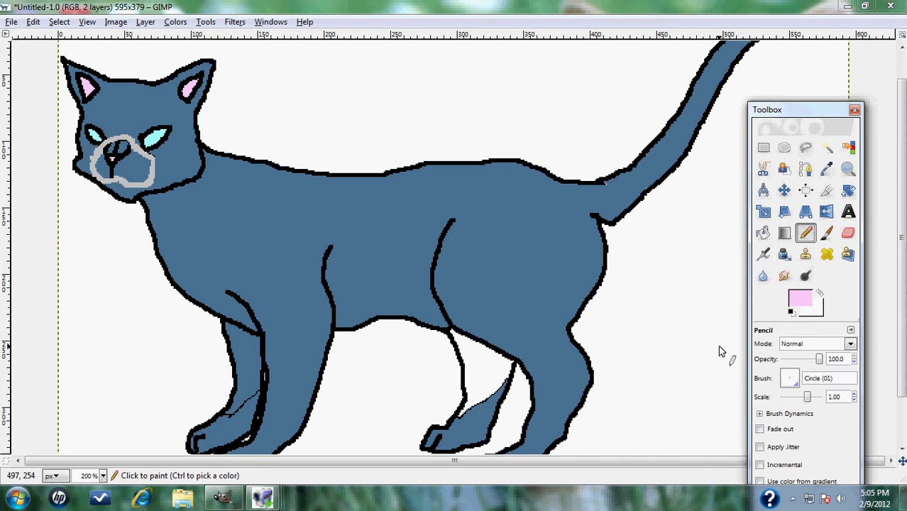
click(827, 233)
click(805, 236)
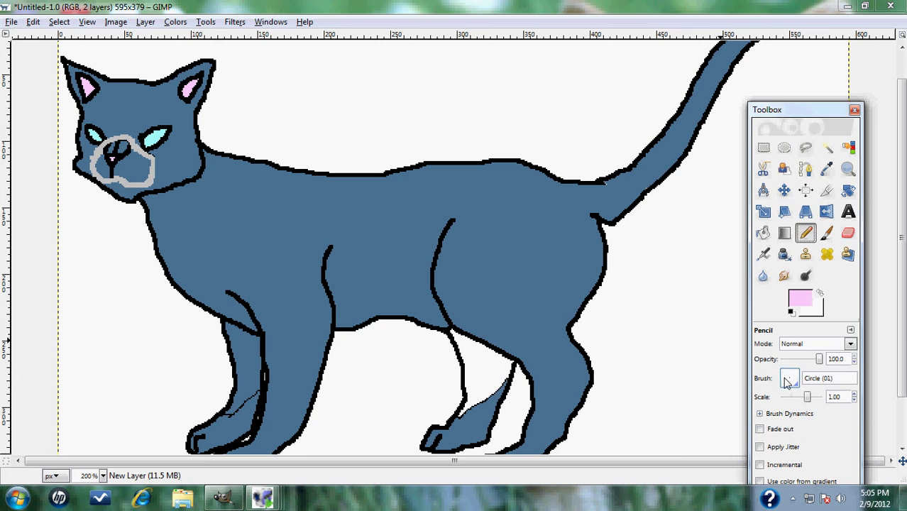
click(789, 380)
click(809, 200)
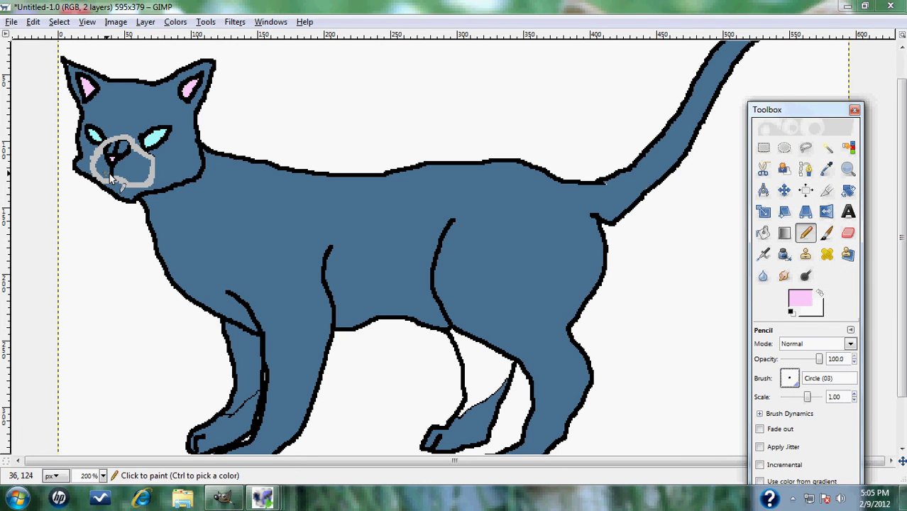
click(36, 23)
click(60, 38)
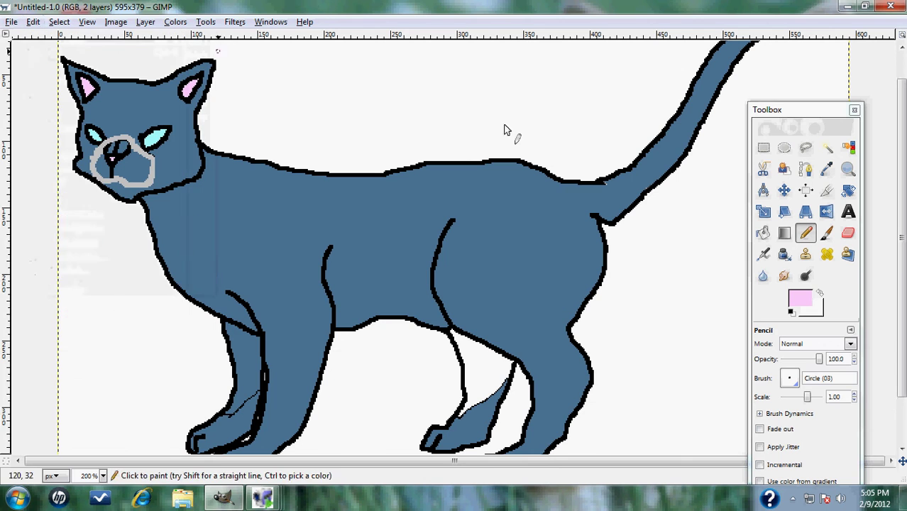
- Set the foreground color to a darker blue, 3b5871, by lowering the value of the body blue swatch to 45
click(796, 298)
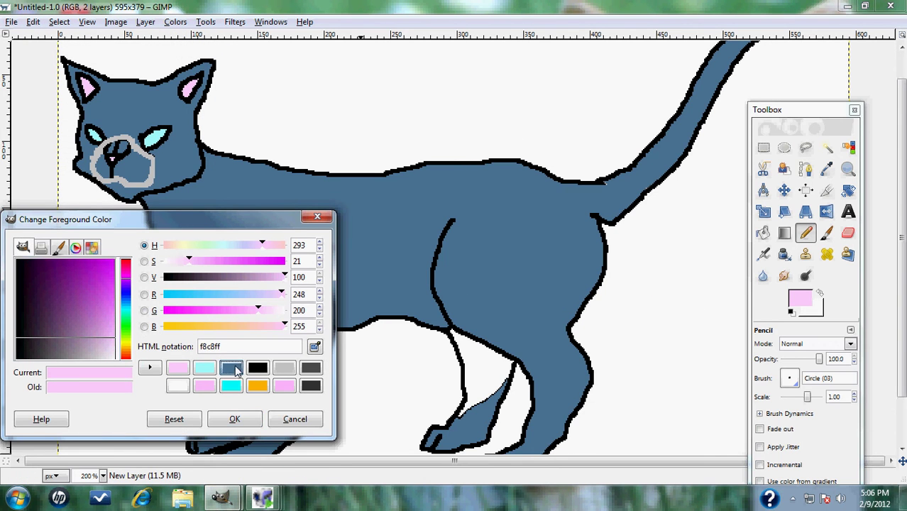
click(230, 368)
drag(229, 284, 211, 284)
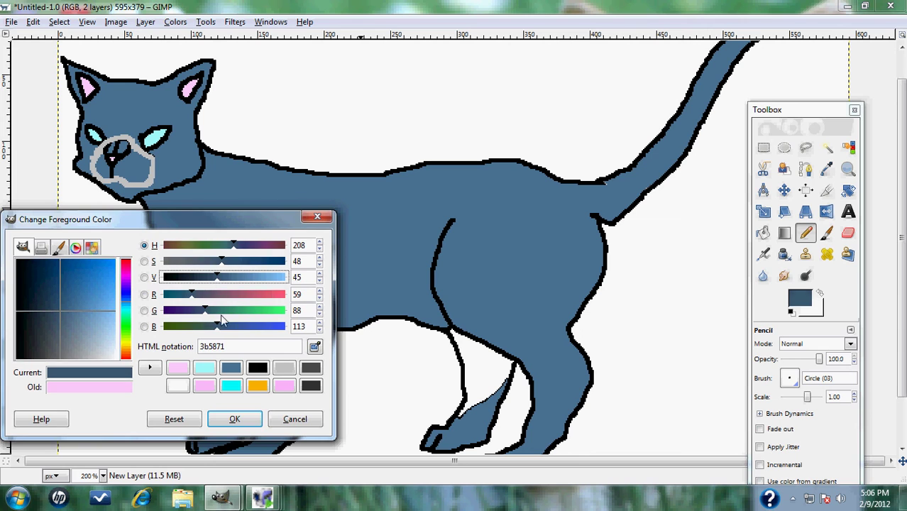
click(234, 419)
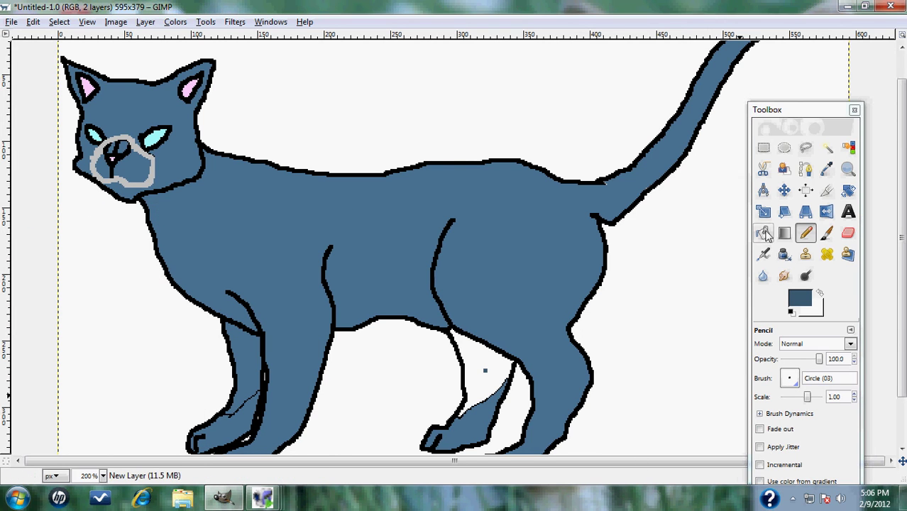
- Bucket-fill the upper parts of the far hind leg and the far front leg with the darker blue
click(763, 233)
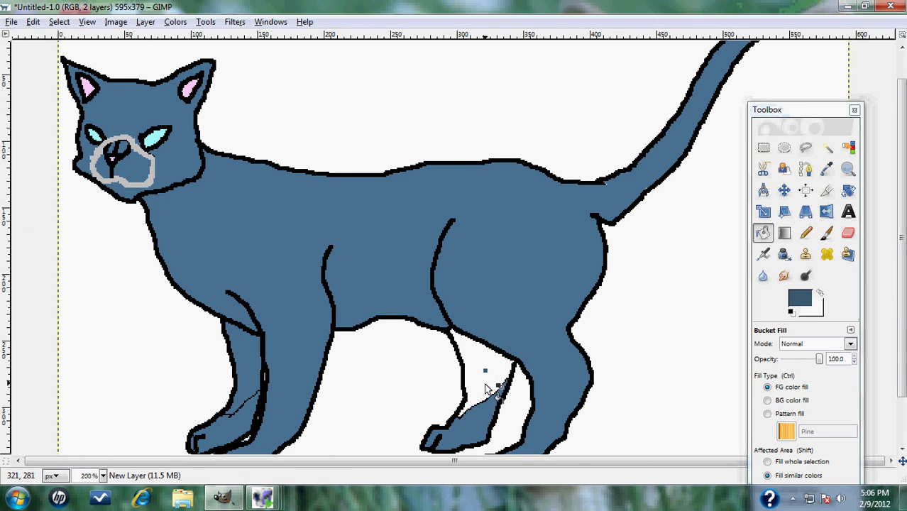
click(483, 373)
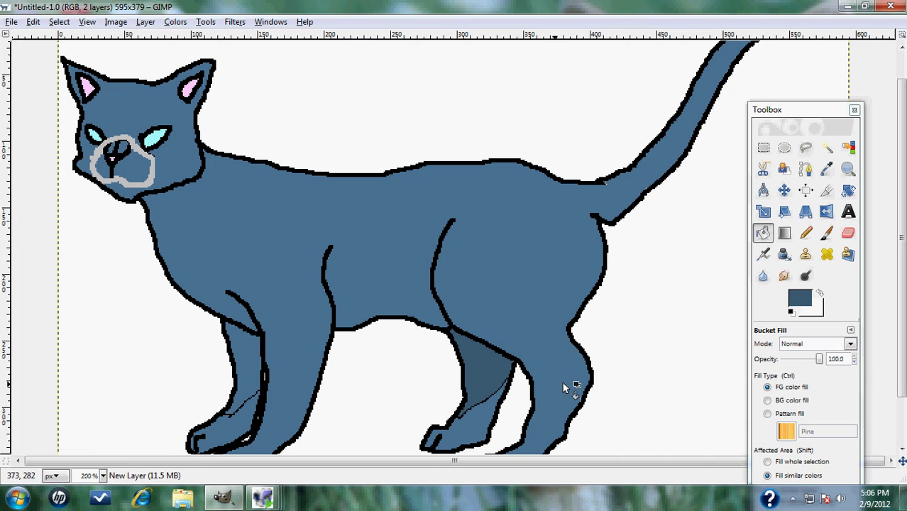
click(249, 365)
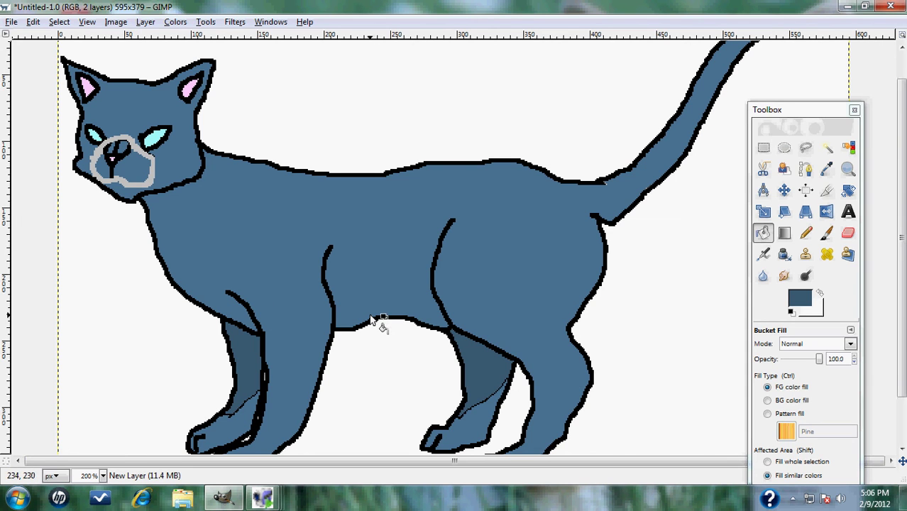
- Set the foreground color to black and draw a short mouth line below the nose with the Pencil
scroll(662, 304, up, 1)
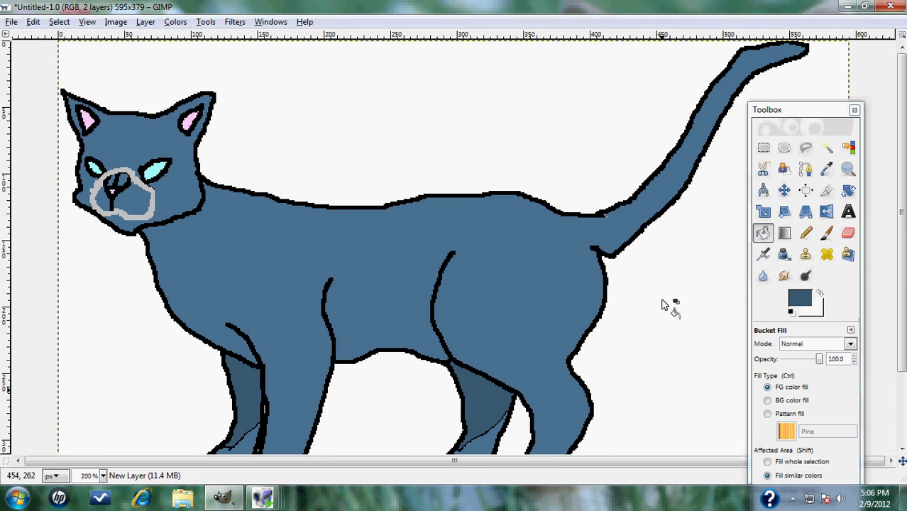
click(800, 299)
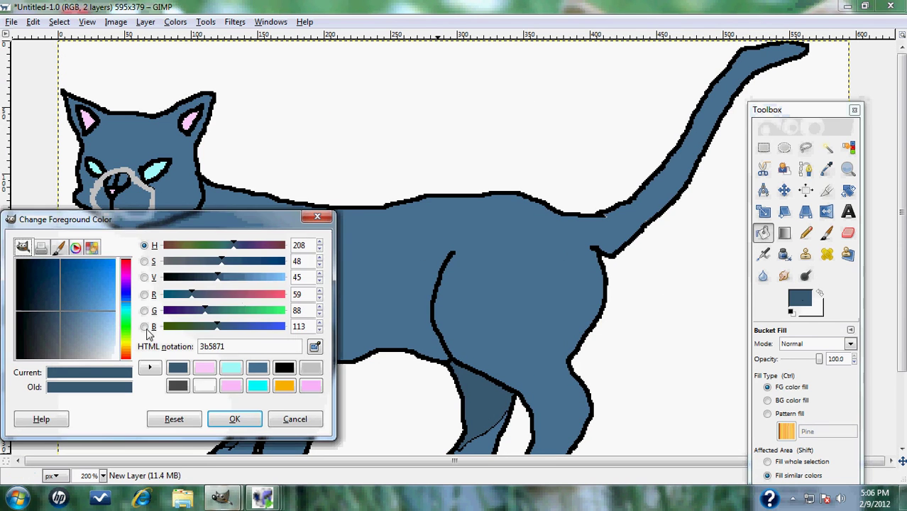
drag(197, 317, 163, 312)
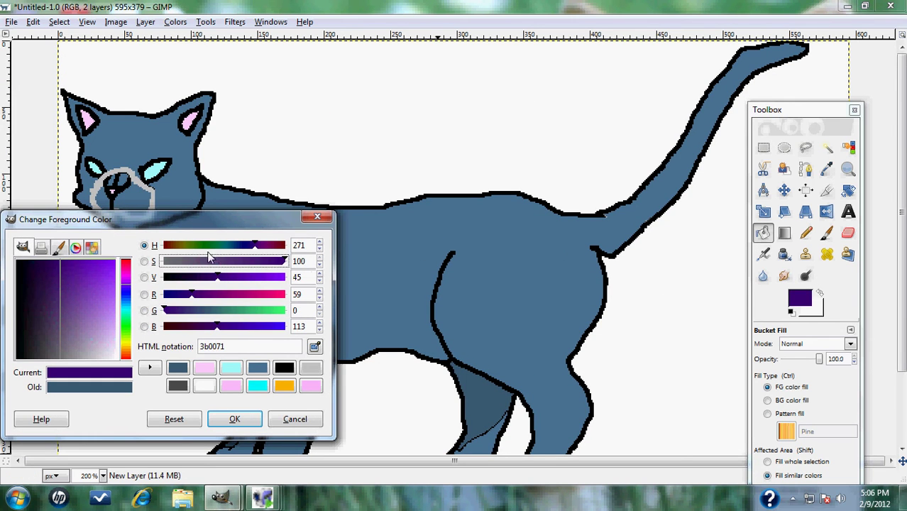
drag(217, 245, 287, 246)
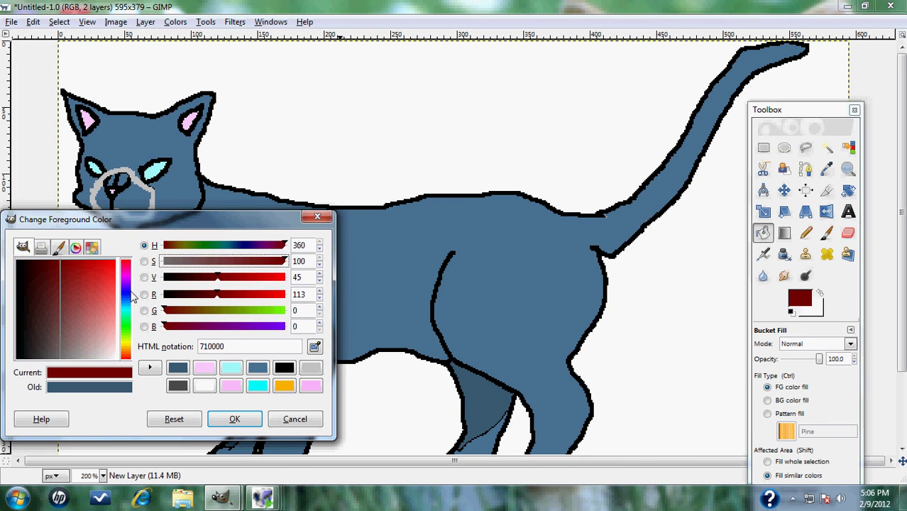
click(284, 367)
click(235, 420)
key(n)
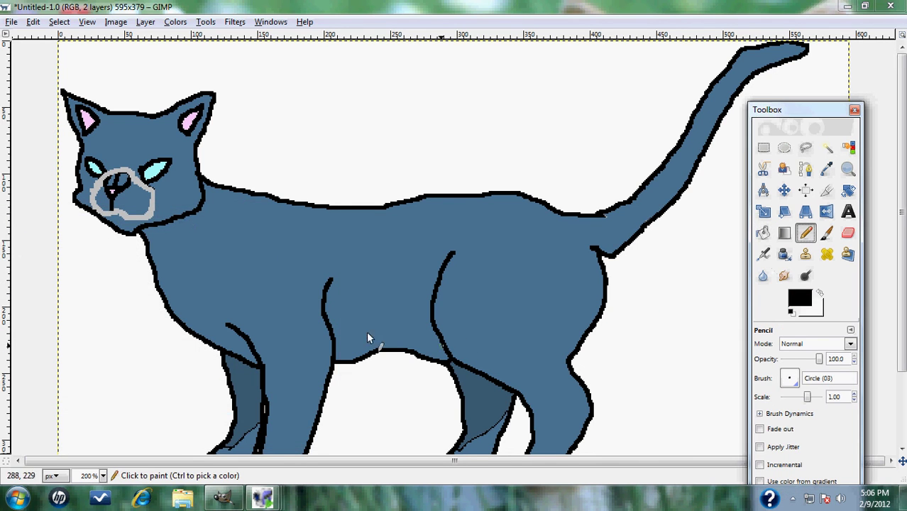
click(116, 216)
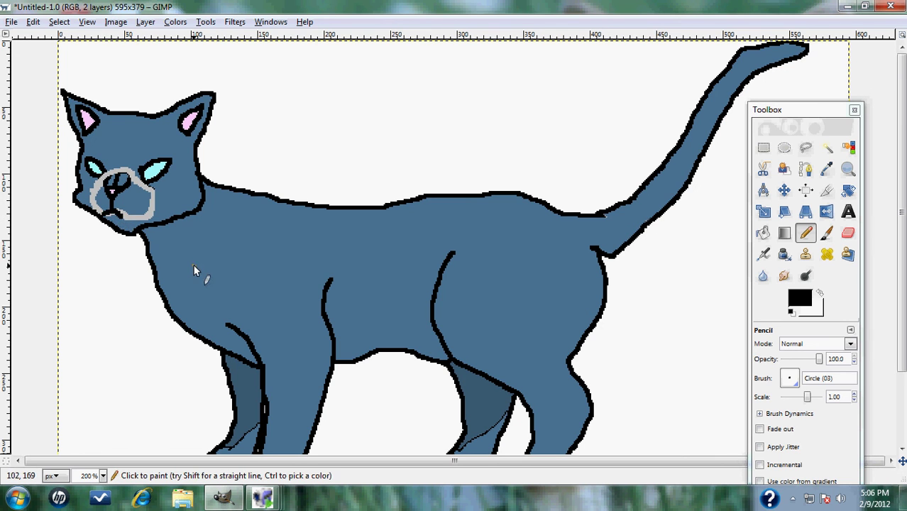
scroll(298, 249, down, 2)
scroll(318, 257, up, 2)
scroll(431, 299, down, 2)
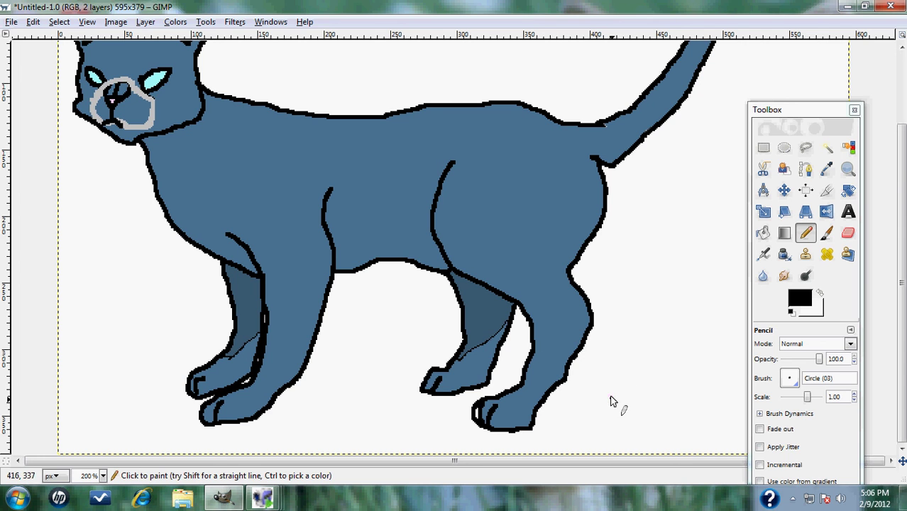
scroll(557, 344, down, 1)
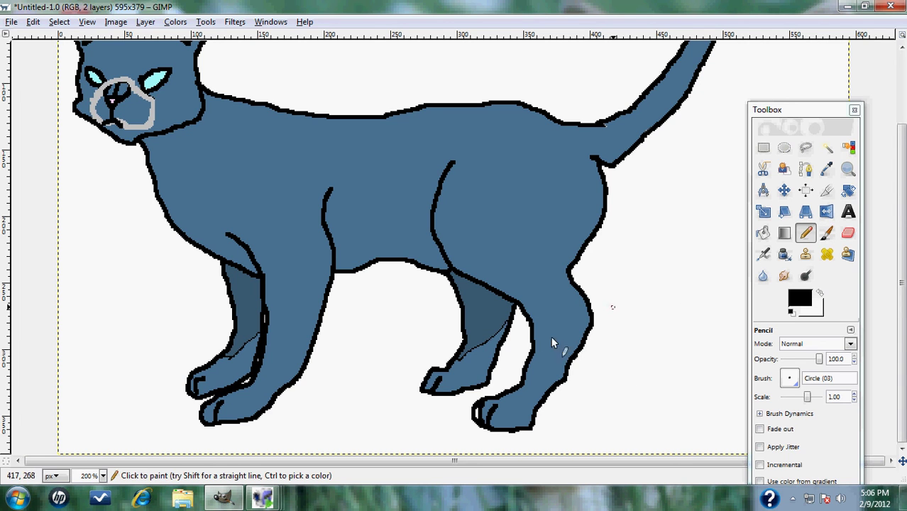
scroll(609, 368, up, 1)
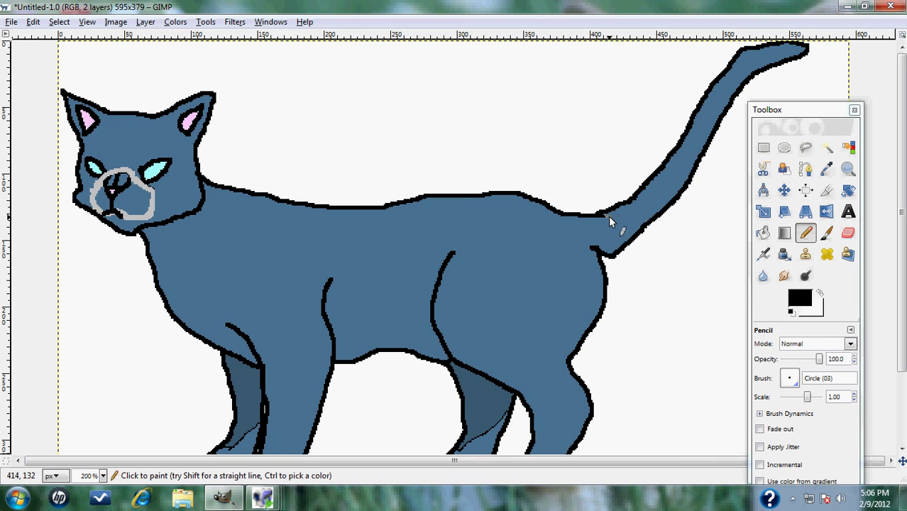
- Set the foreground color back to the cat's body blue using its saved swatch
click(800, 299)
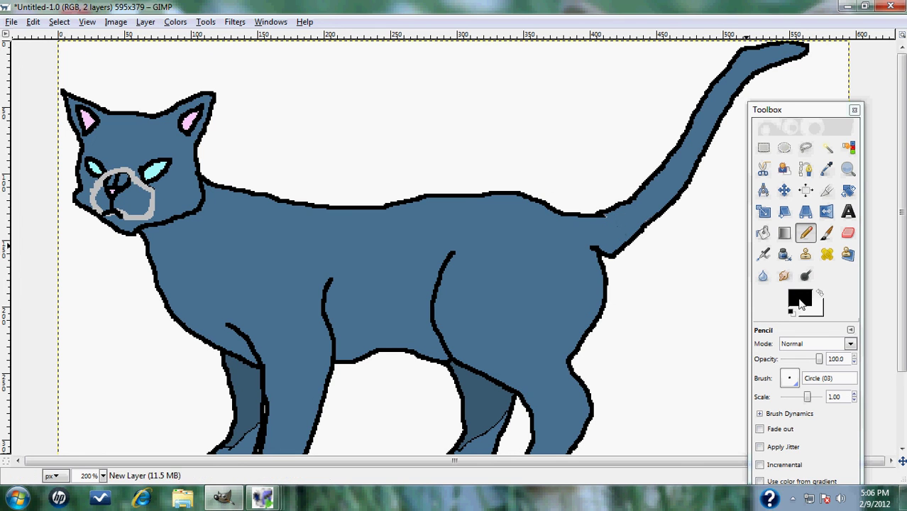
click(204, 367)
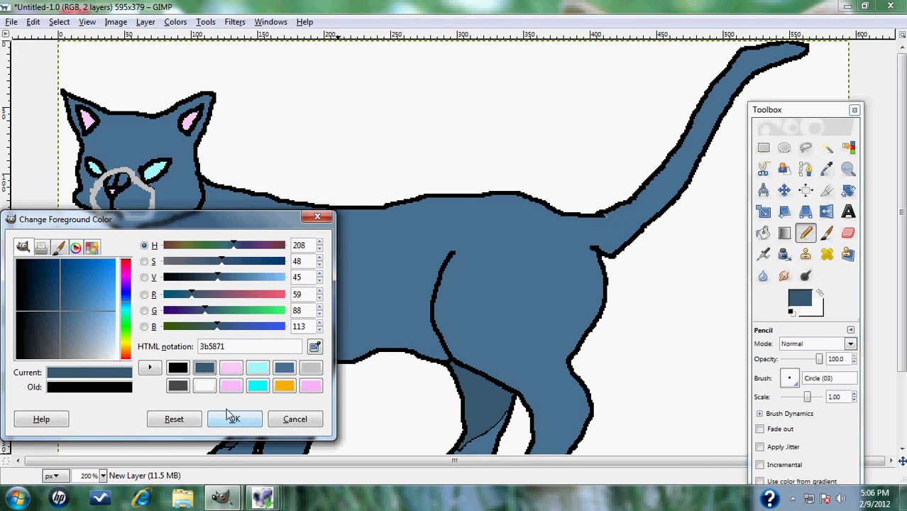
click(284, 367)
click(234, 419)
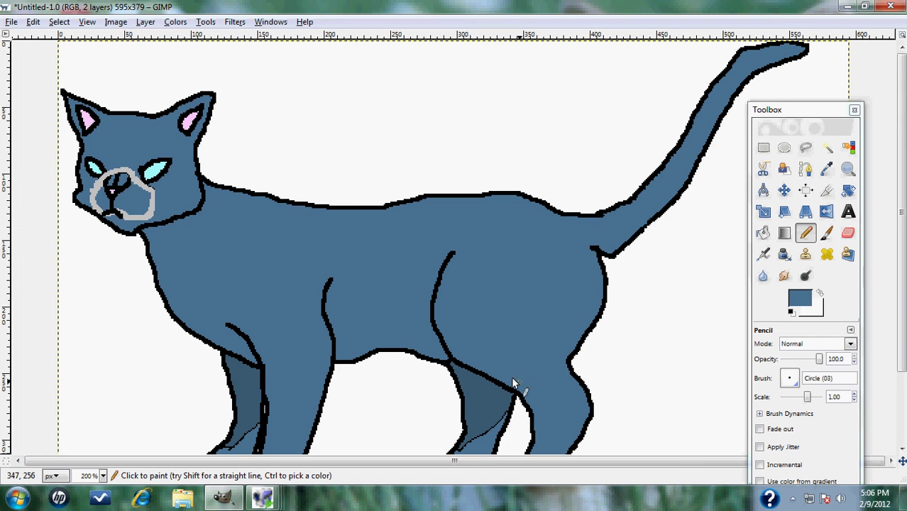
- Undo the last edit and switch to the Bucket Fill tool for the near hind paw
scroll(513, 379, down, 3)
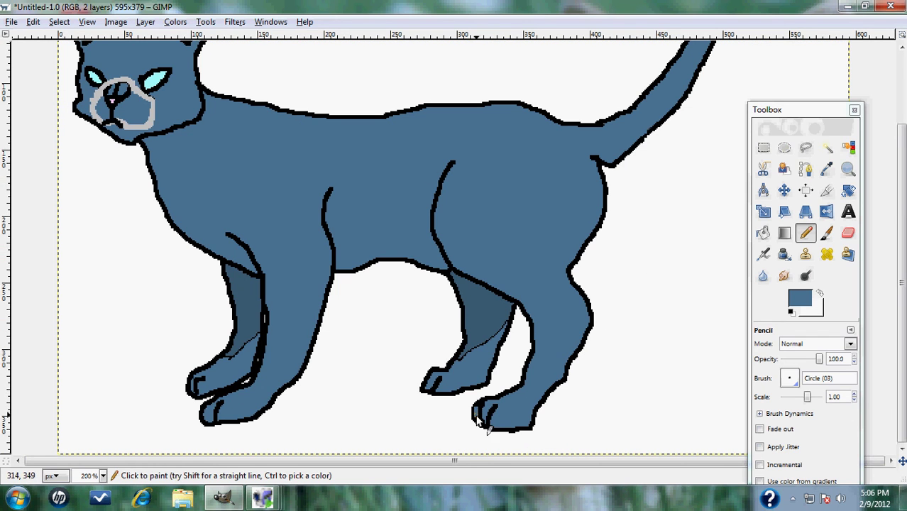
click(32, 21)
click(53, 34)
click(763, 232)
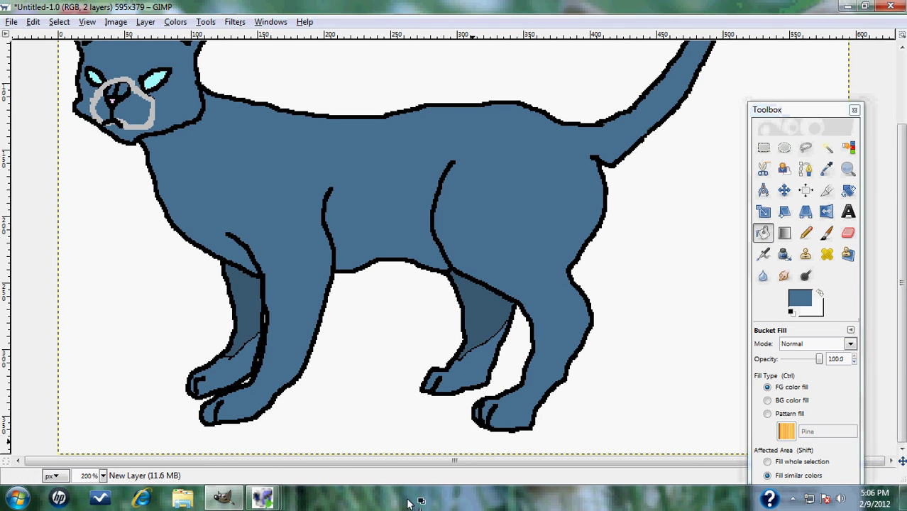
- Add a text box about 225 × 83 px above the cat's back reading "Looking for a way to get a transparent background...."
scroll(389, 423, up, 3)
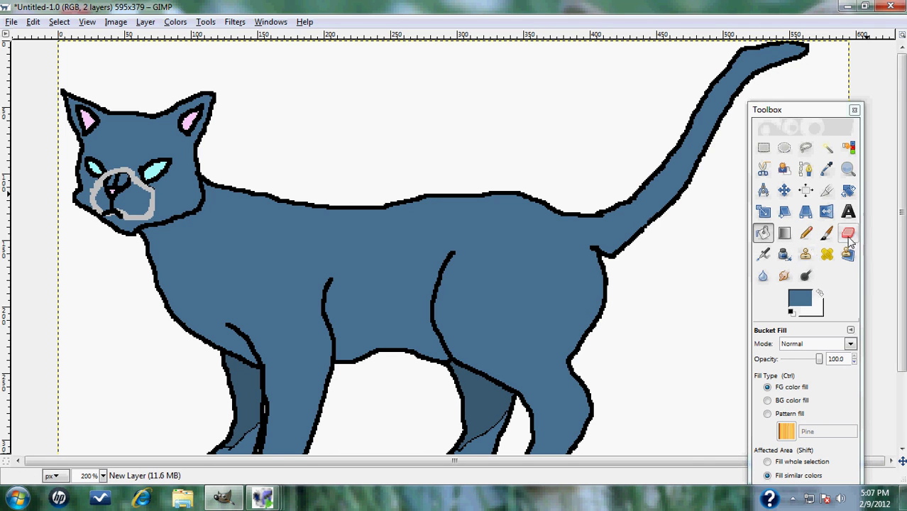
click(849, 212)
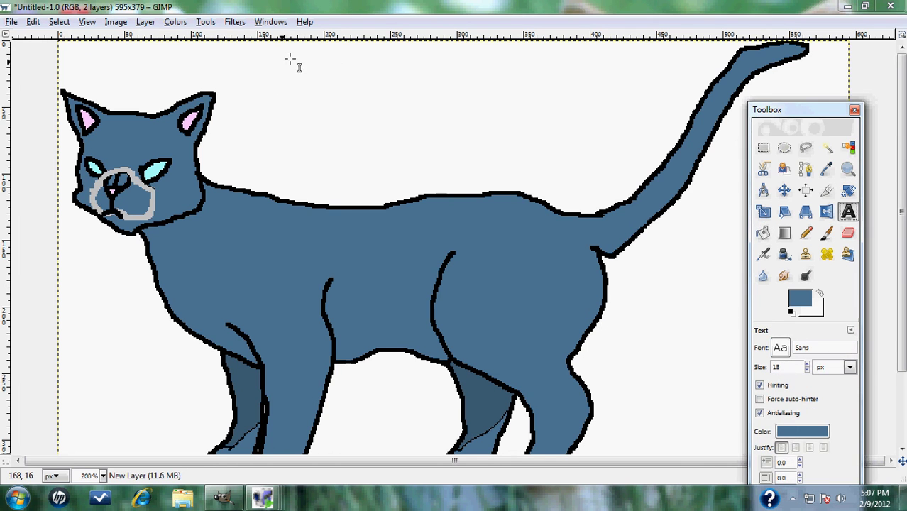
drag(290, 60, 590, 168)
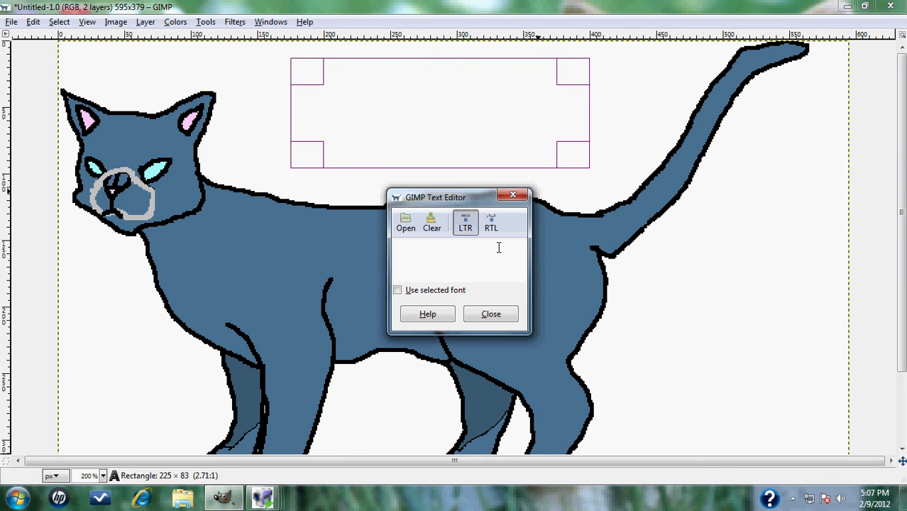
text(Looking )
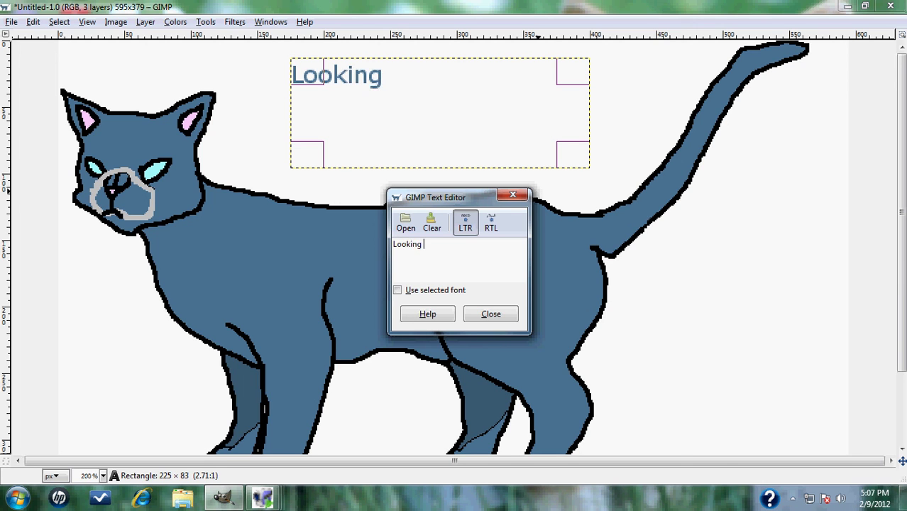
text(for a way to)
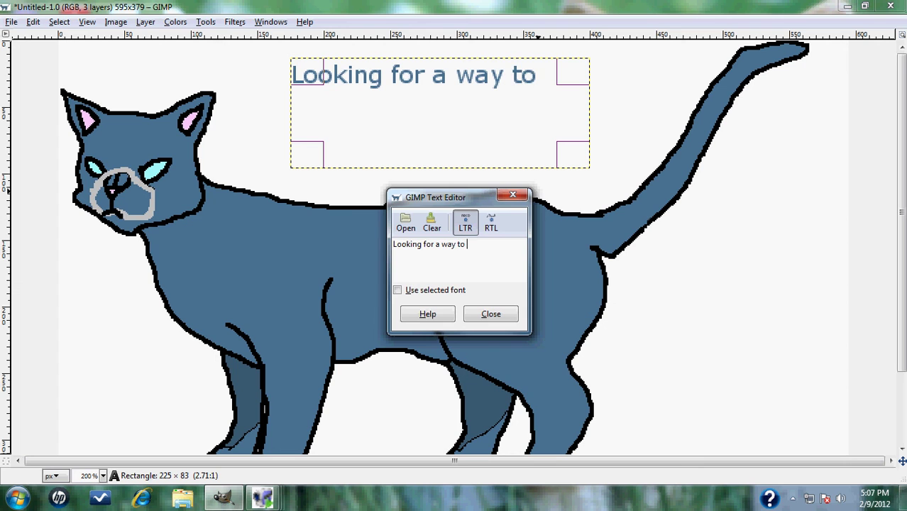
text( get a )
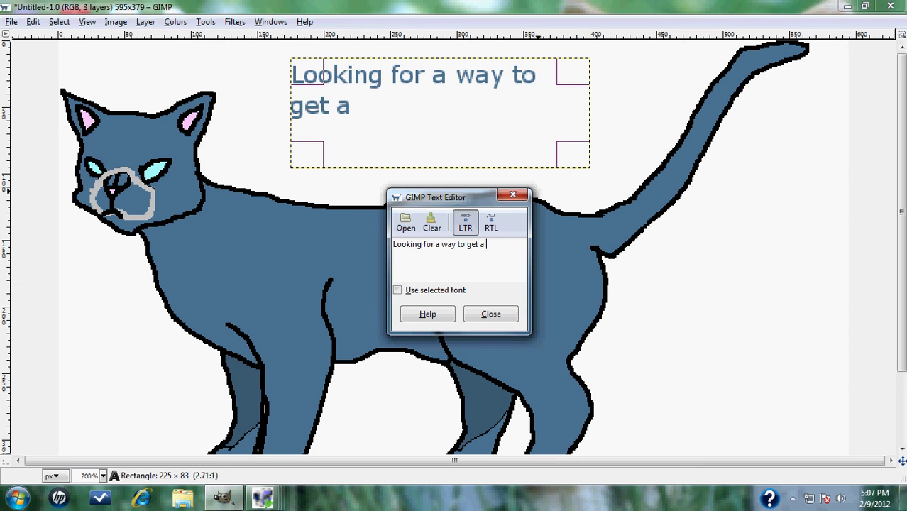
text(transpar)
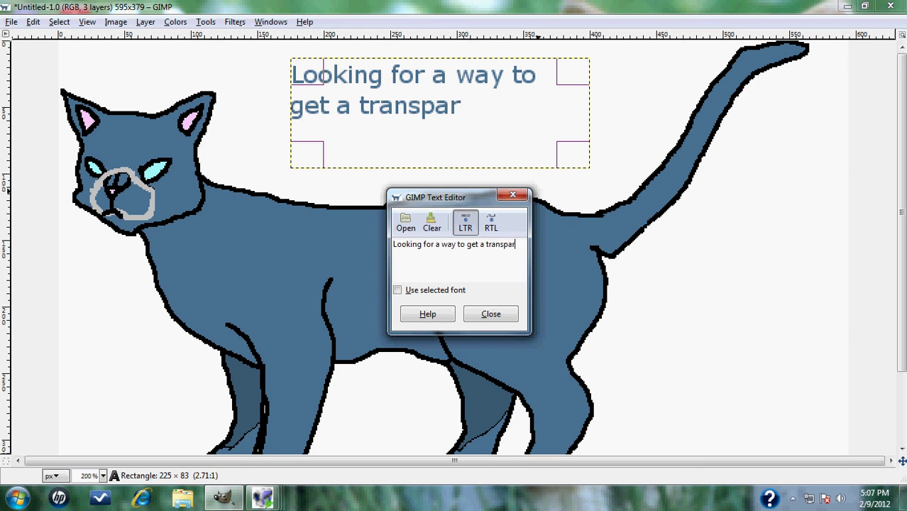
text(ent background....)
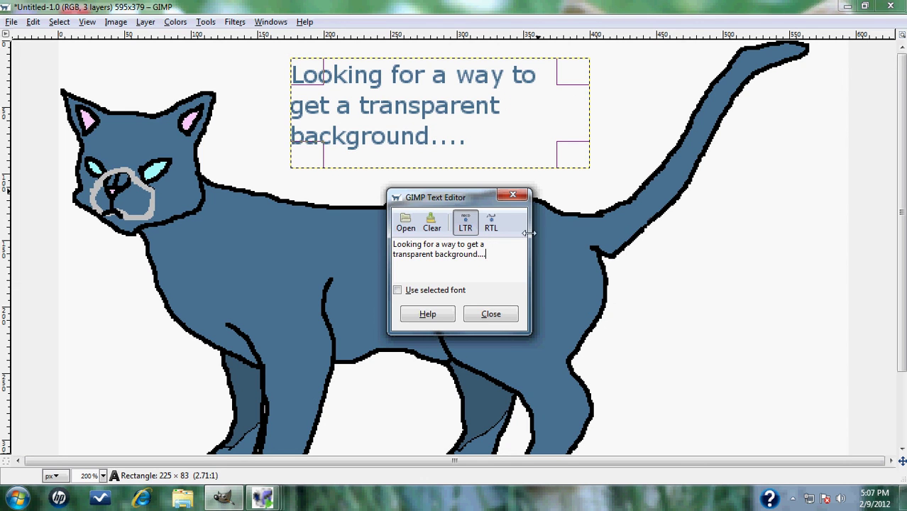
click(487, 315)
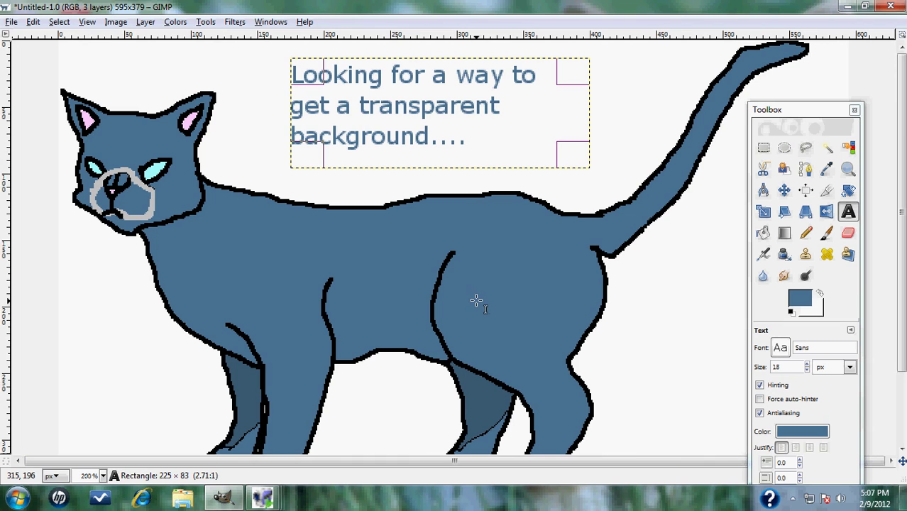
- Undo the text edits until the text layer above the cat's back is removed
scroll(429, 324, down, 3)
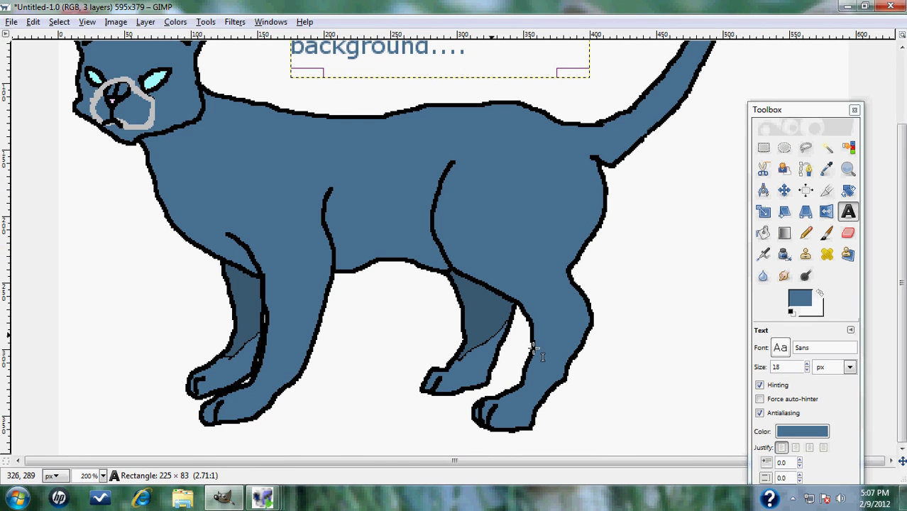
scroll(433, 239, up, 3)
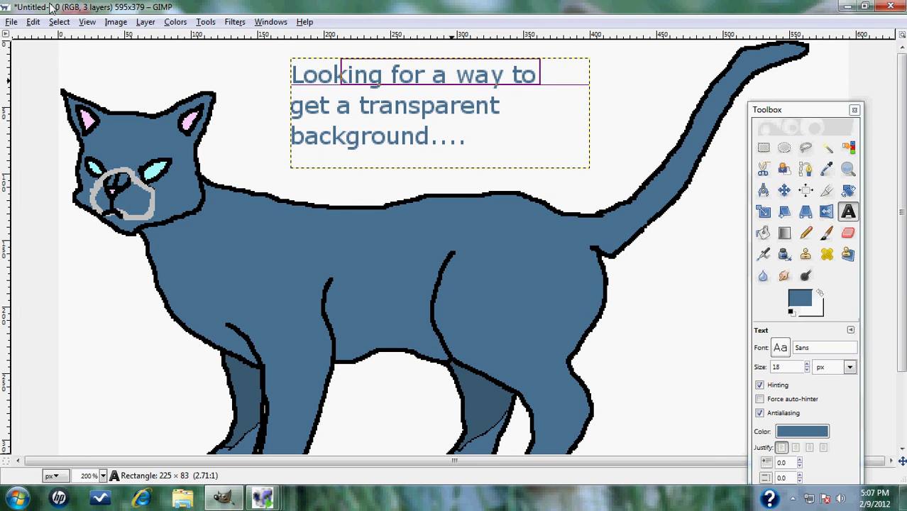
click(33, 21)
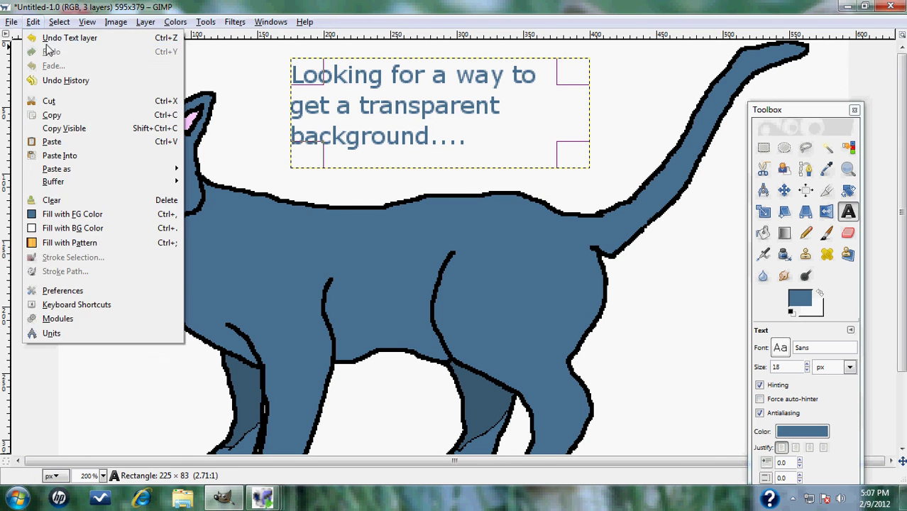
click(48, 37)
click(33, 21)
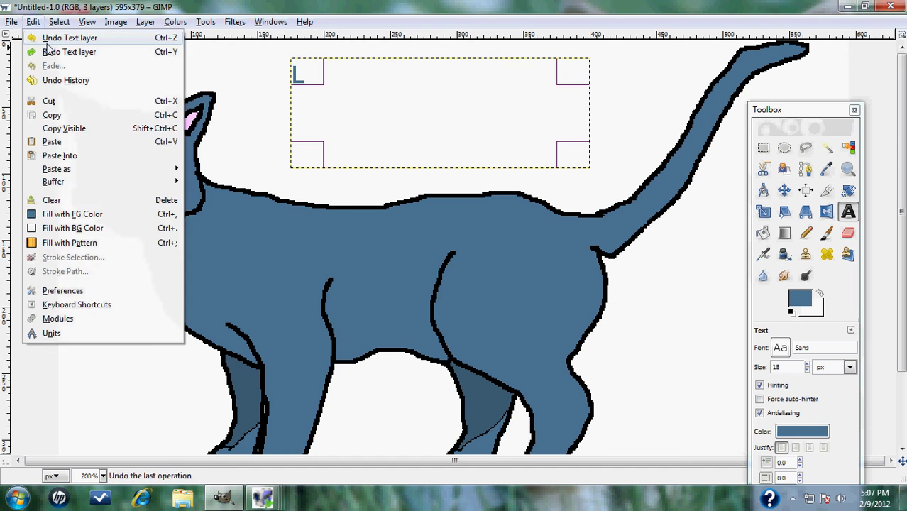
click(49, 37)
click(35, 23)
click(49, 38)
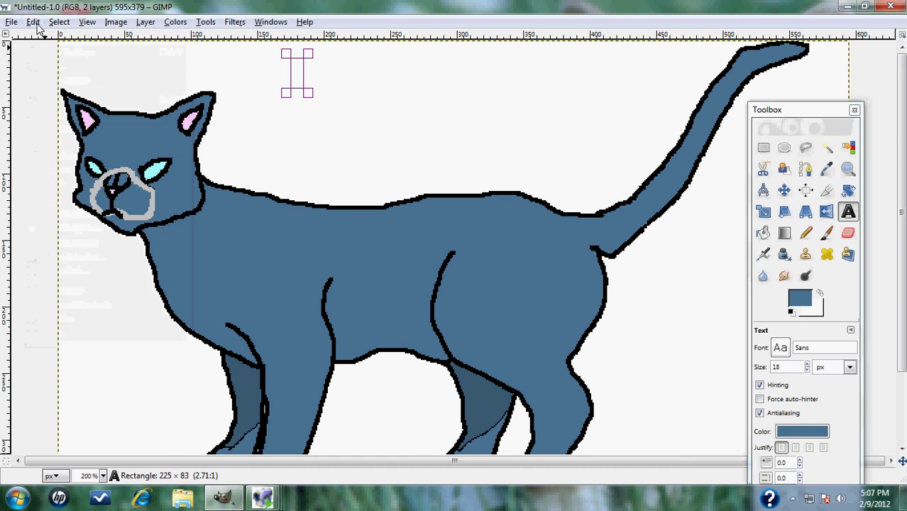
click(36, 22)
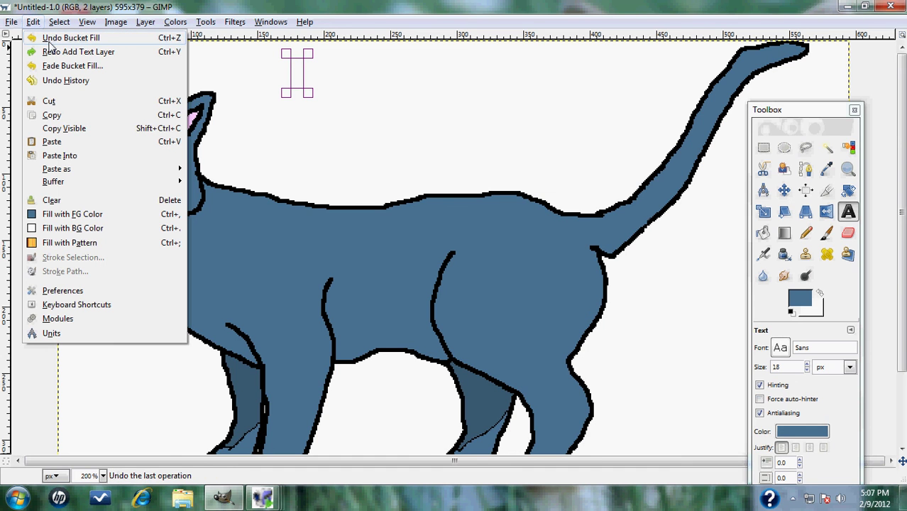
click(901, 162)
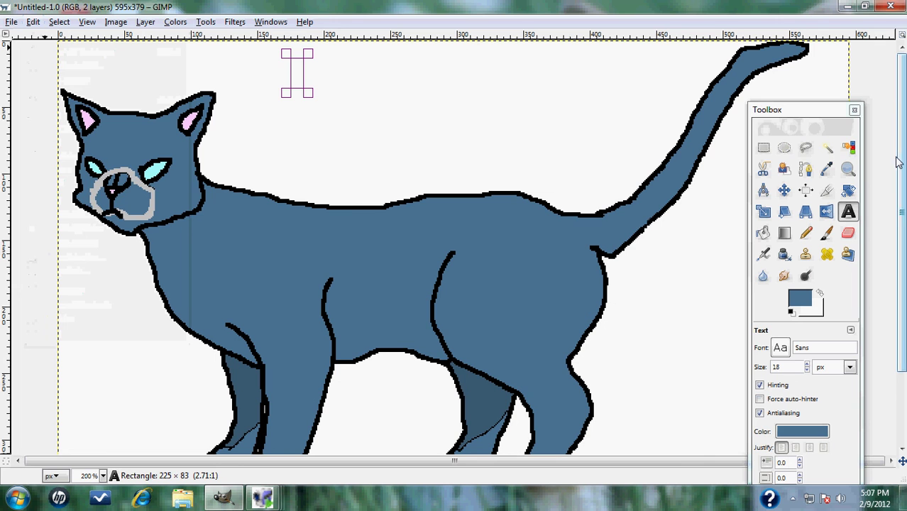
- Select the white background around the cat by color and clear it from the current layer
click(850, 147)
click(496, 138)
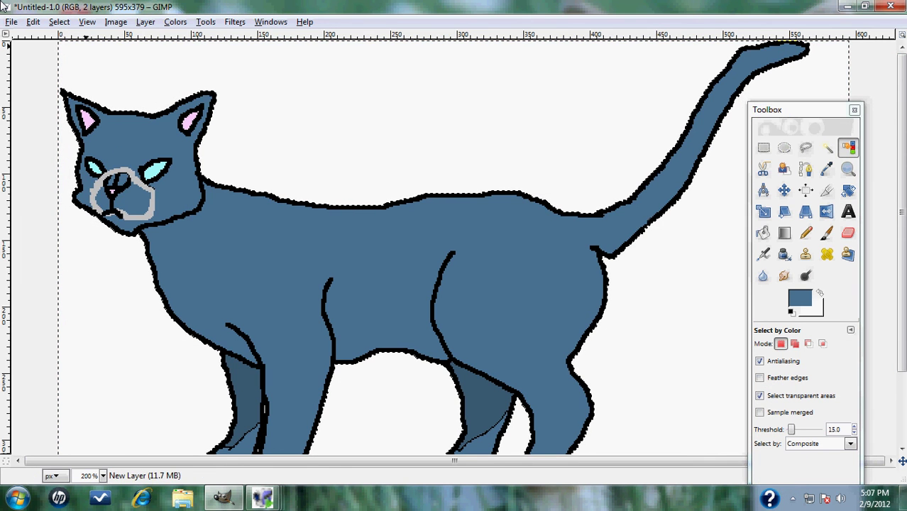
click(116, 21)
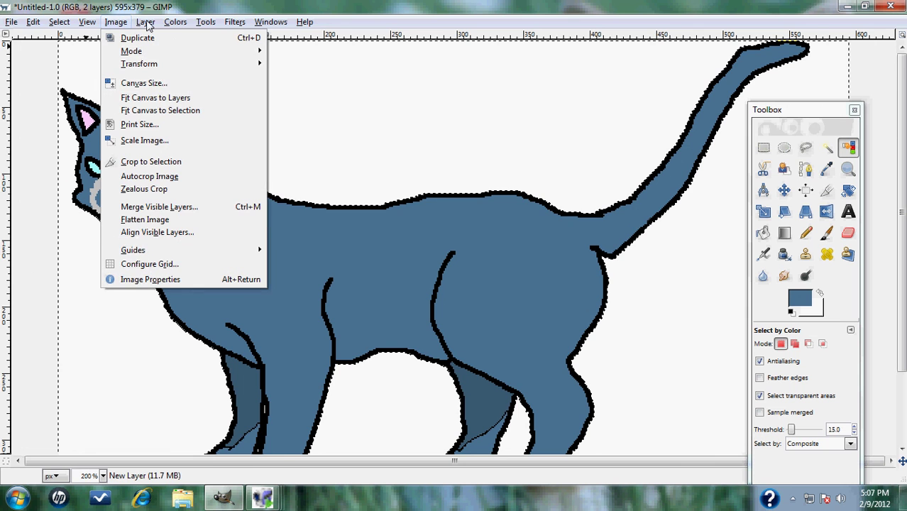
mouse_move(146, 24)
mouse_move(151, 150)
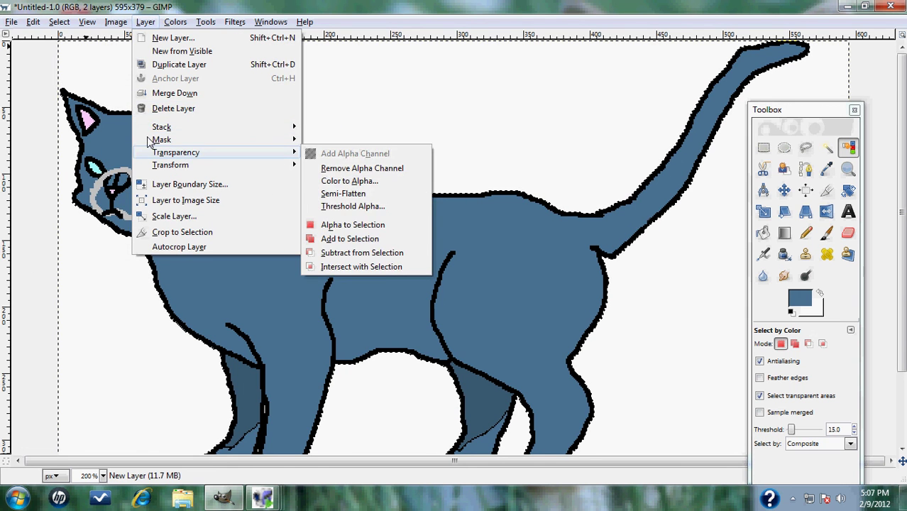
click(57, 198)
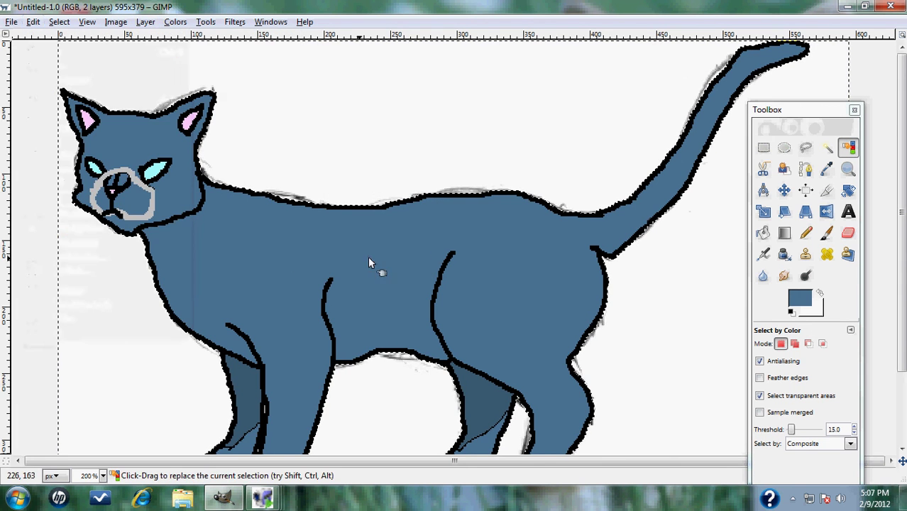
- Undo the clearing of the white background
click(33, 21)
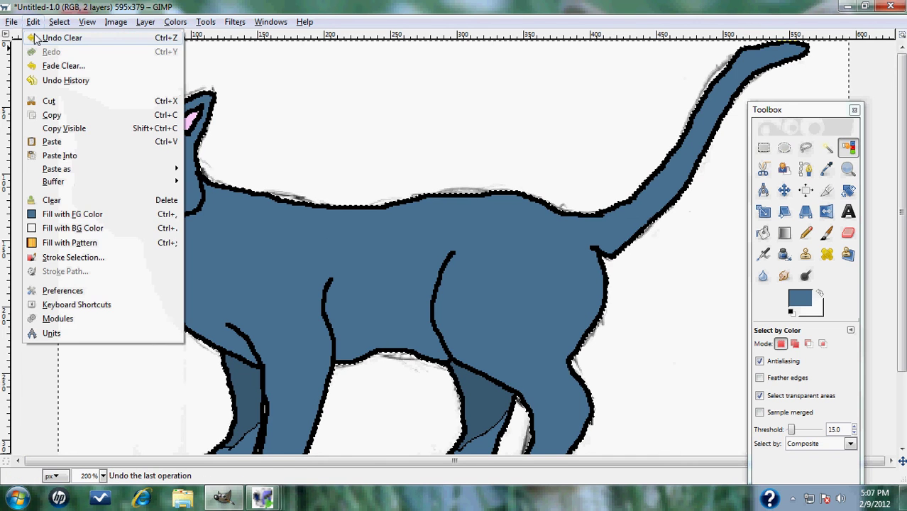
click(37, 39)
scroll(426, 341, down, 3)
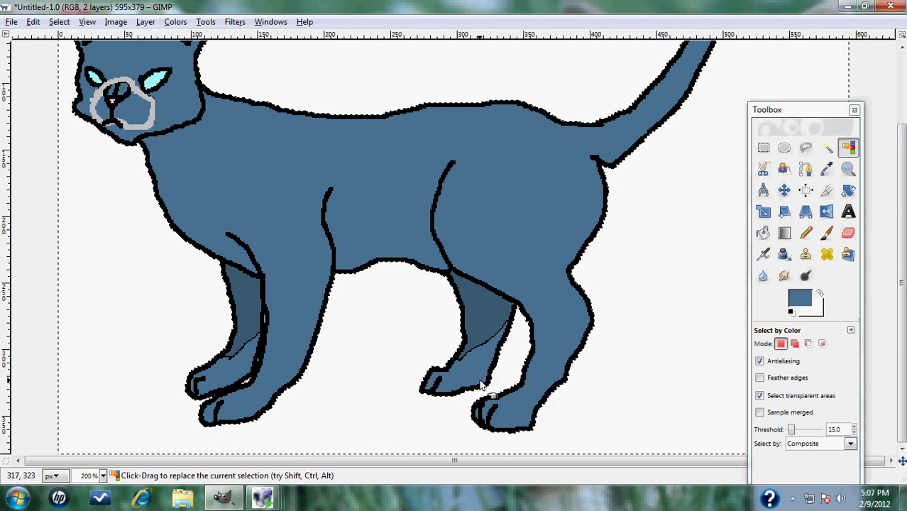
scroll(422, 329, up, 3)
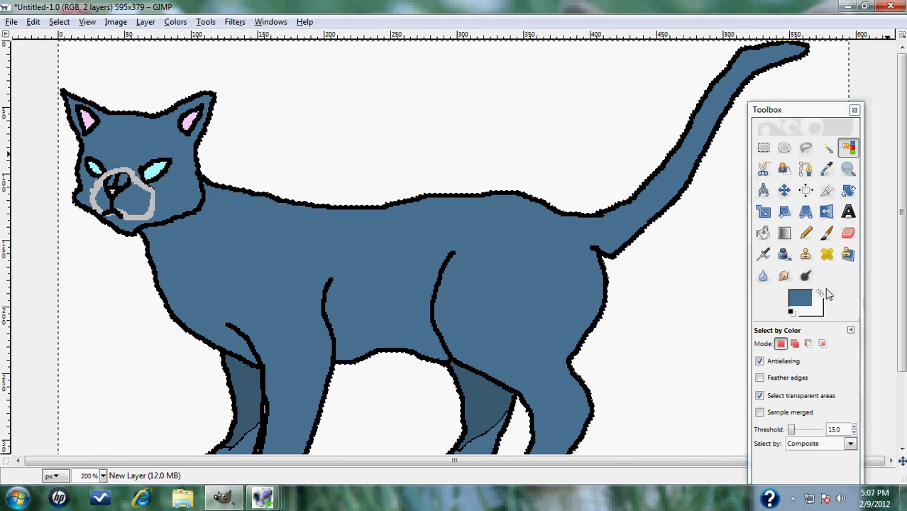
- Add a text box about 142 × 56 px above the cat's back reading "Nevermind... It won't work :P"
key(t)
drag(369, 70, 558, 144)
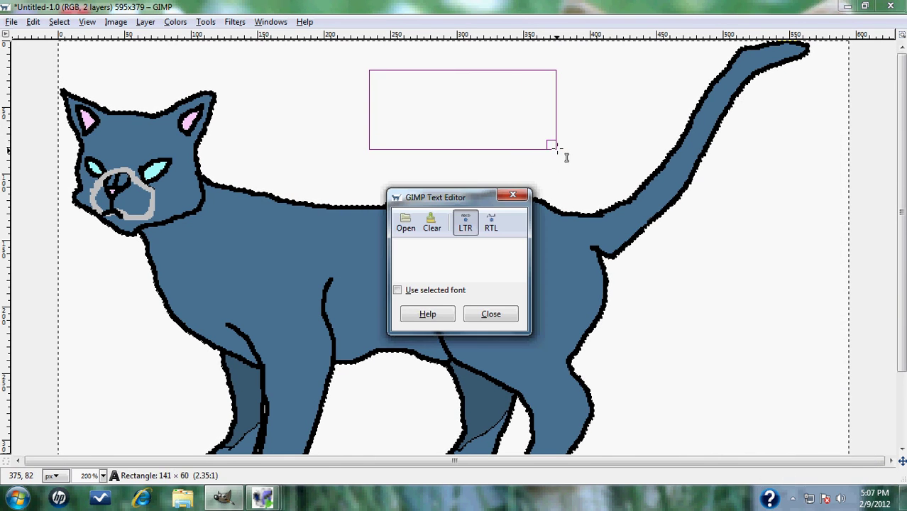
text(Nev)
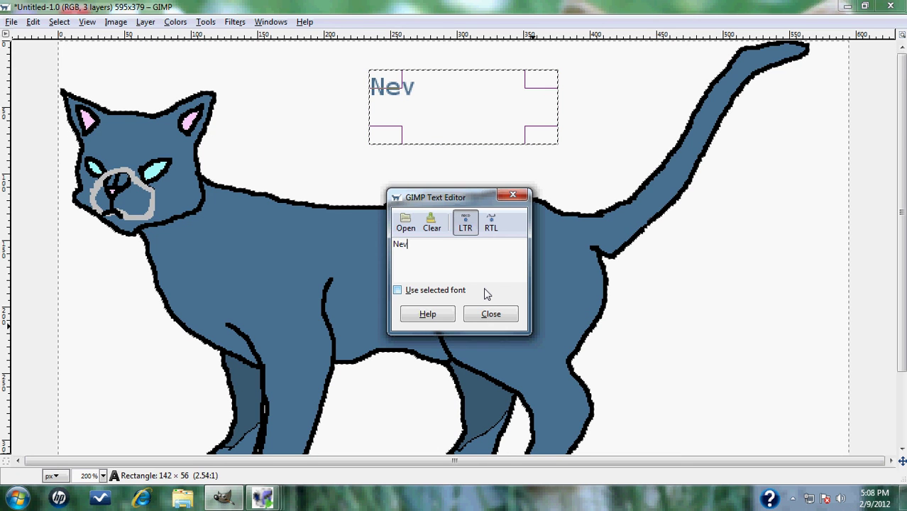
text(ermind... It won't )
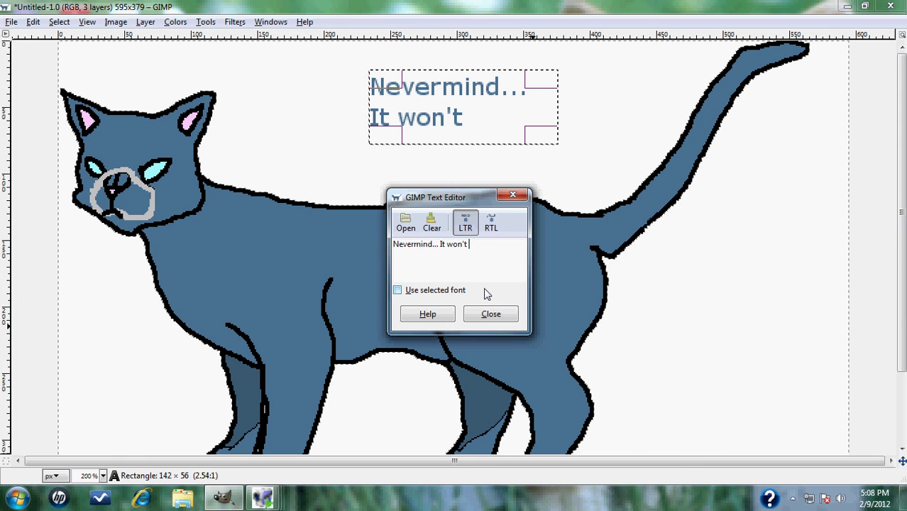
text(work)
text(?)
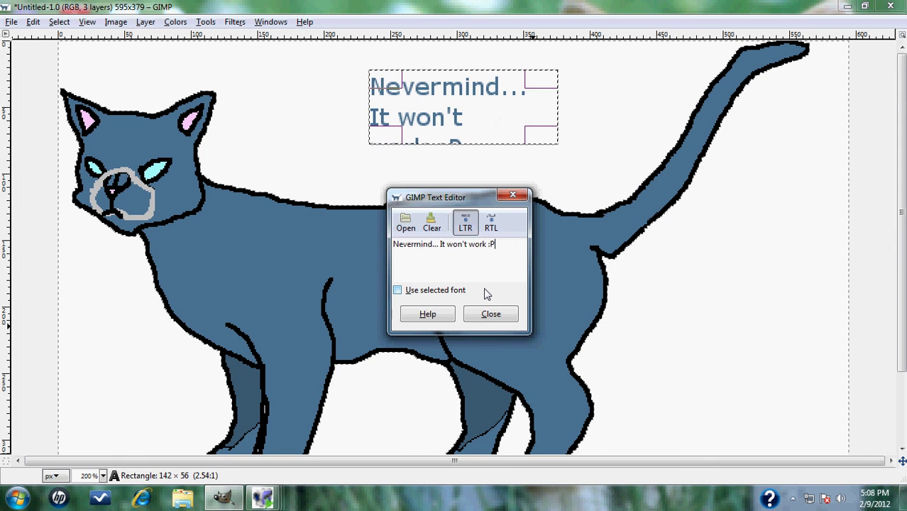
click(489, 314)
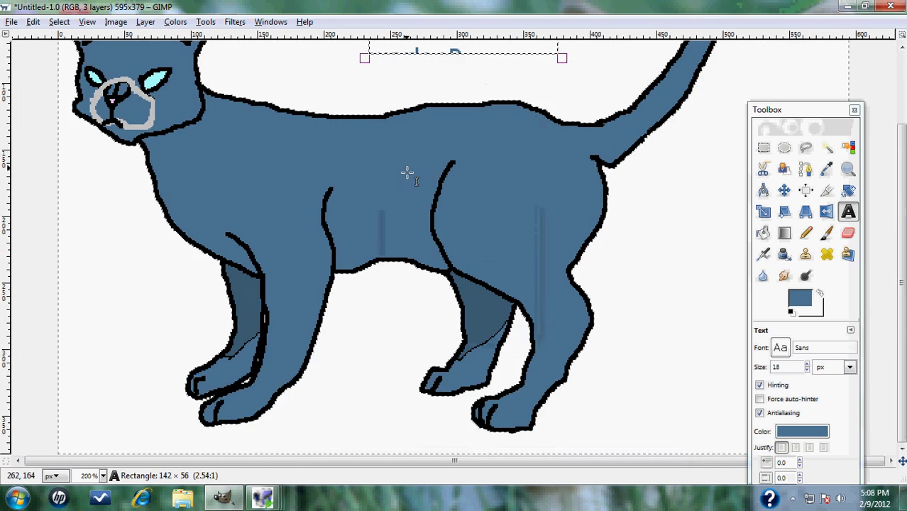
- Undo the text edits until the "Nevermind" text layer is removed
click(32, 21)
click(44, 39)
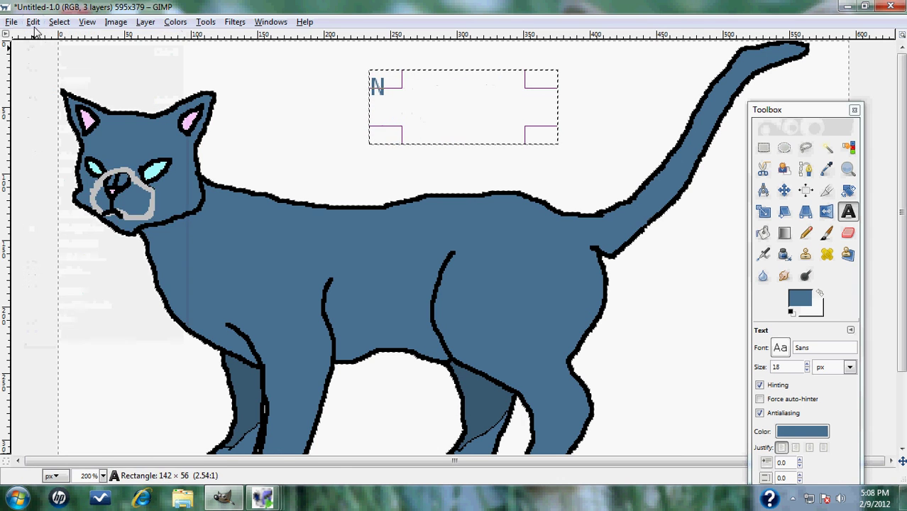
click(33, 22)
click(45, 40)
click(33, 22)
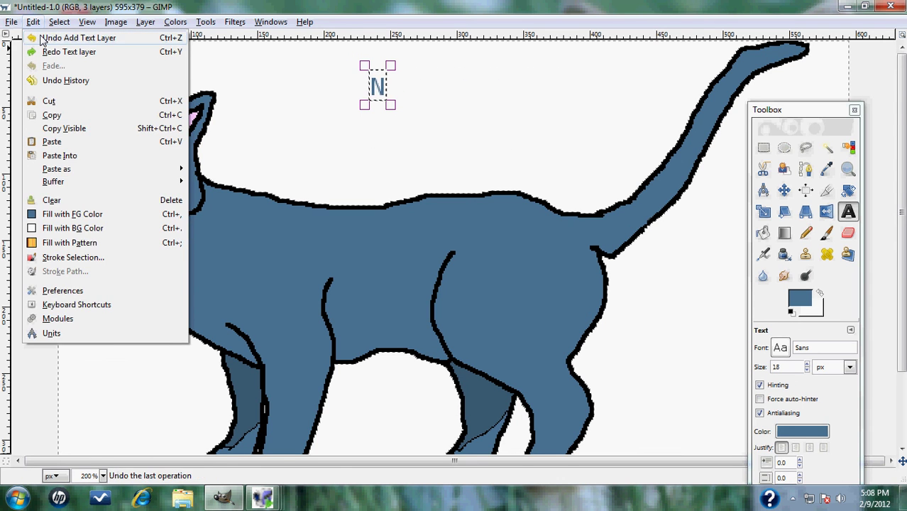
click(44, 38)
- Add a text box about 210 × 59 px above the cat's back reading "Bluestar from Warriors, people!"
scroll(574, 269, down, 3)
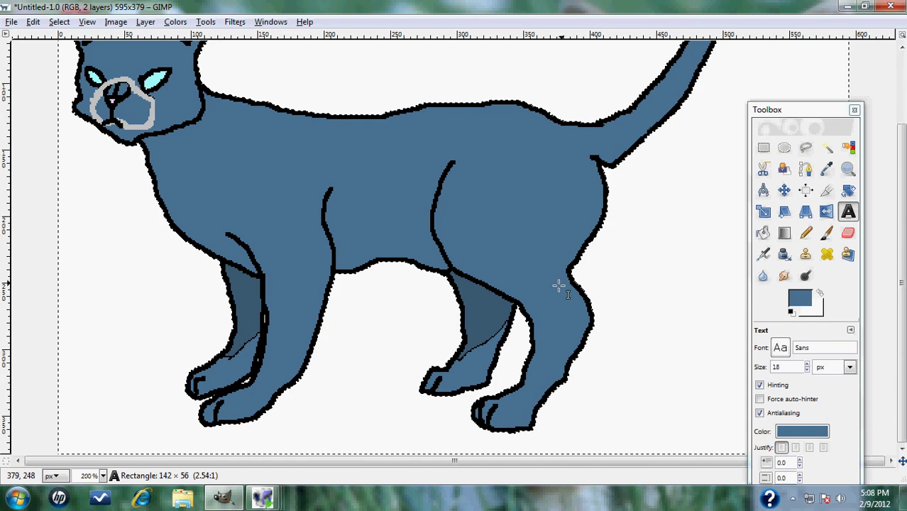
scroll(573, 270, up, 3)
drag(290, 76, 568, 154)
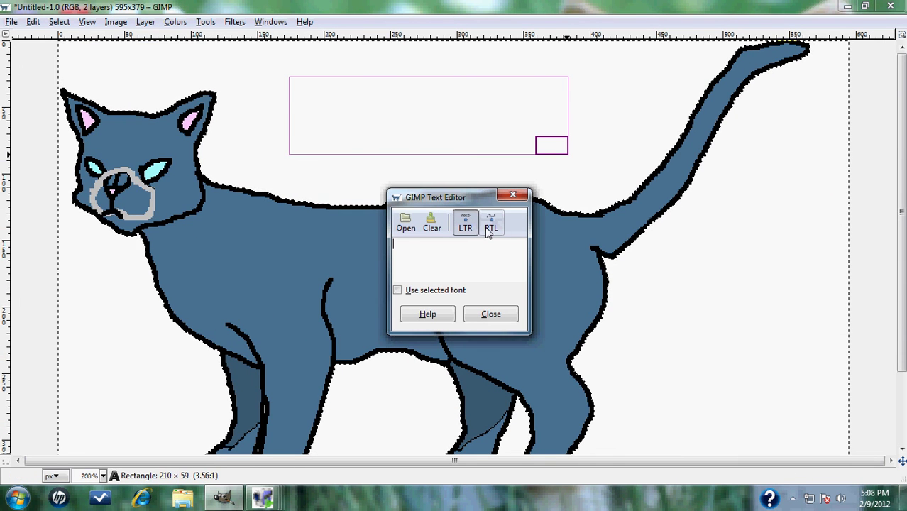
text(BlueStar)
key(BackSpace)
key(BackSpace)
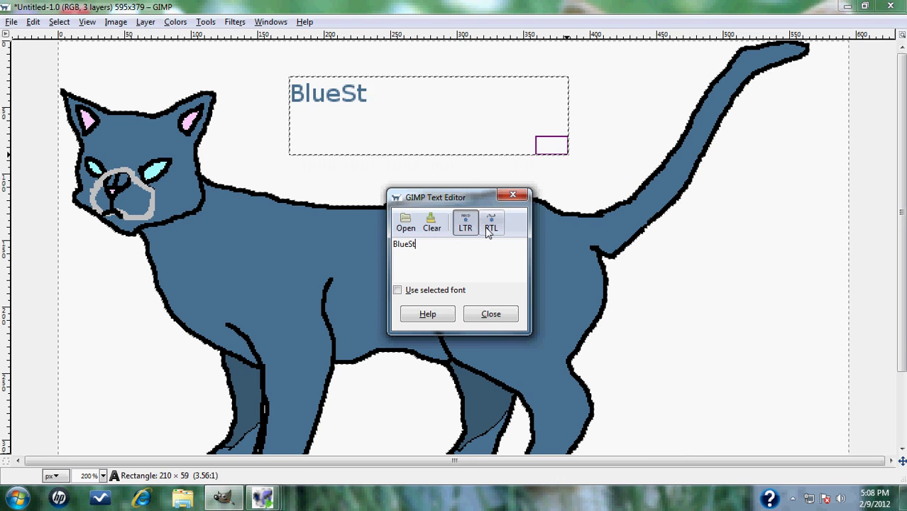
text(S)
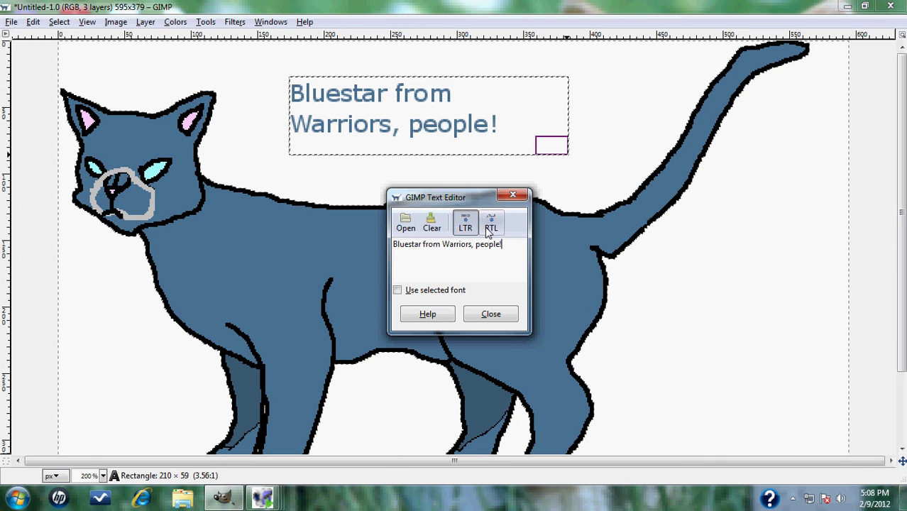
click(490, 313)
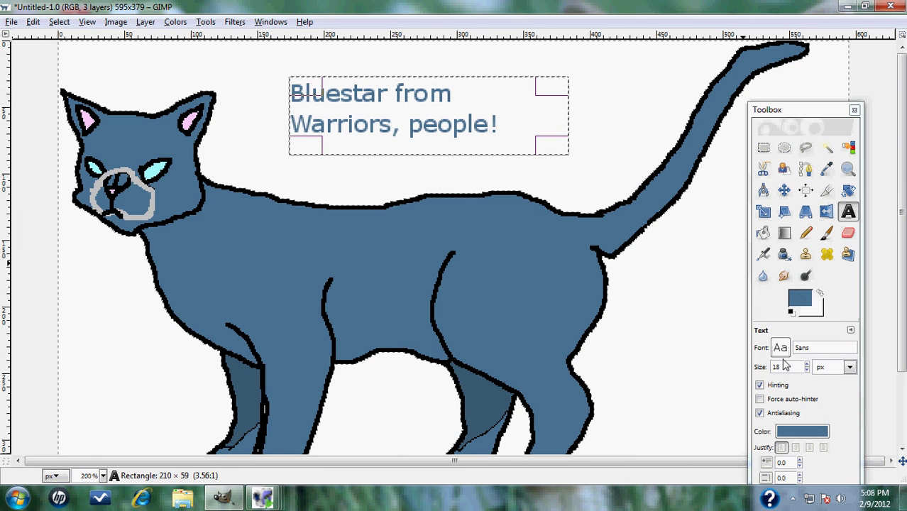
- Set the caption's text size to 12 px and its font to Segoe Print
scroll(809, 368, down, 4)
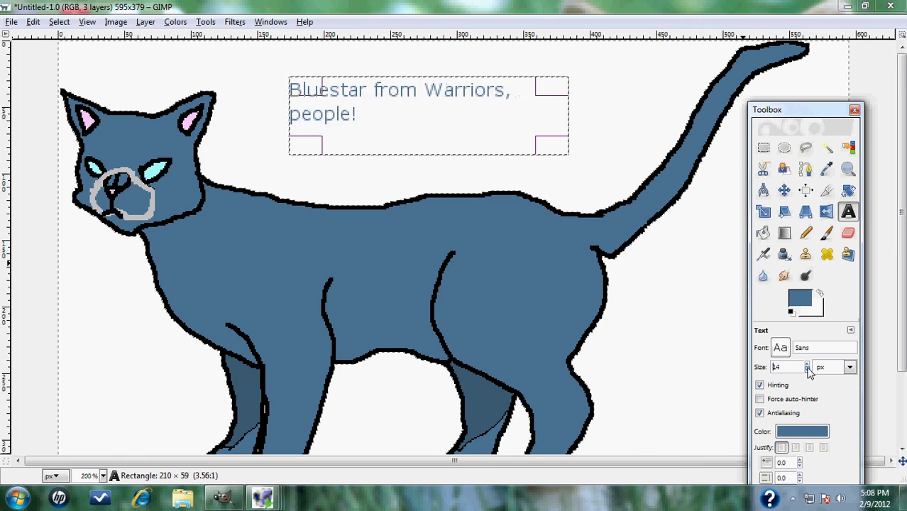
click(781, 349)
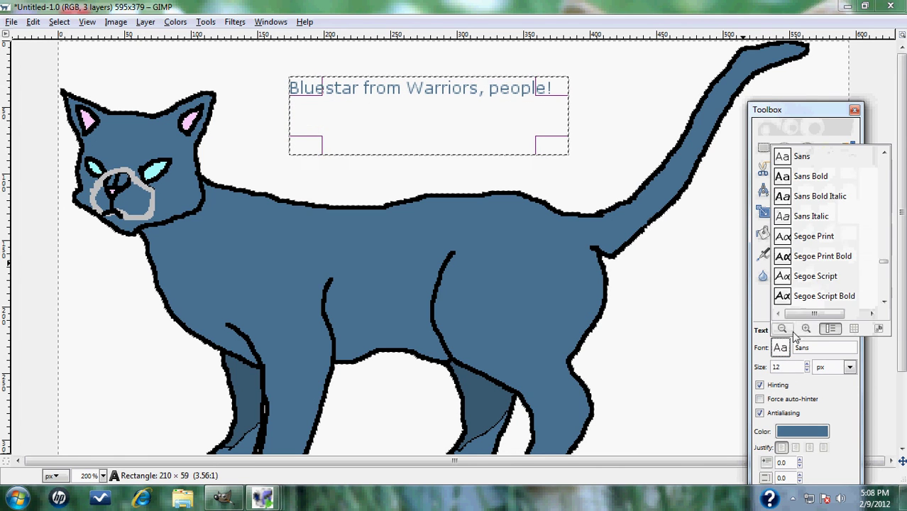
click(806, 242)
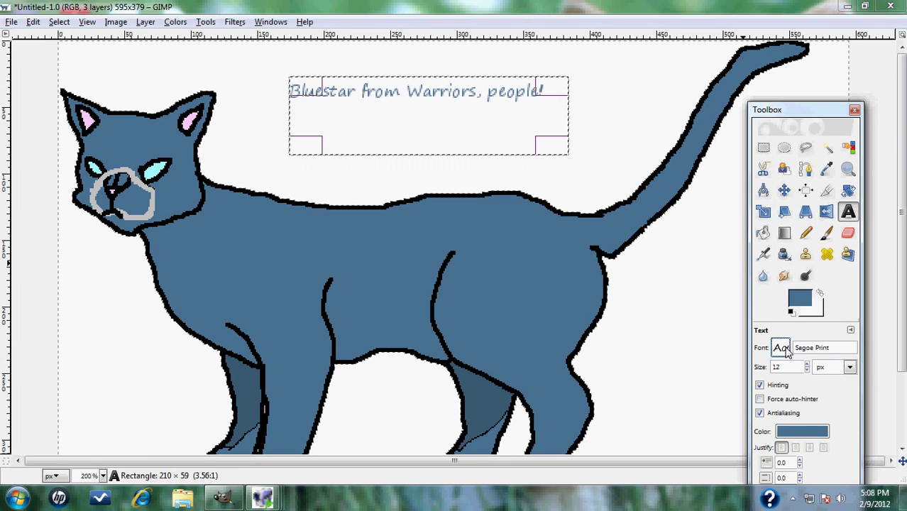
- Change the caption's font to Simplified Arabic Bold and set its size to 14 px
click(782, 348)
drag(885, 267, 890, 279)
click(818, 223)
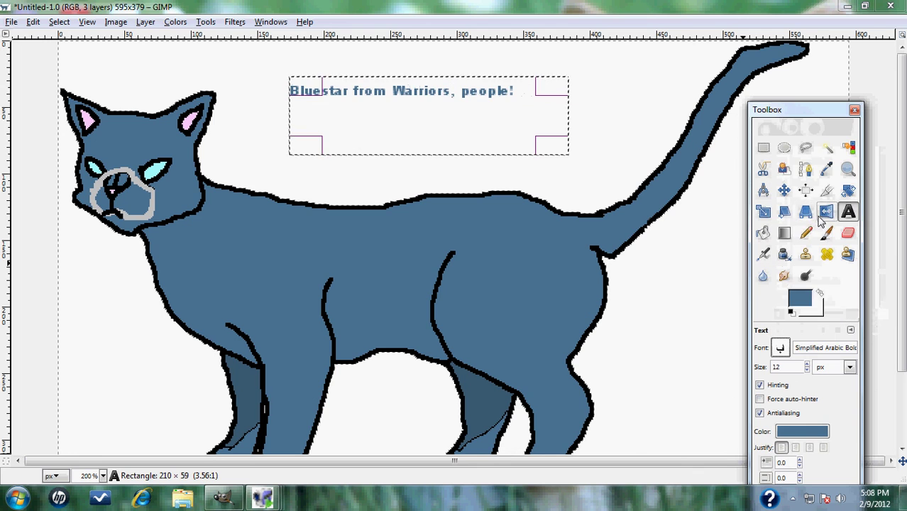
click(808, 364)
click(808, 365)
click(808, 364)
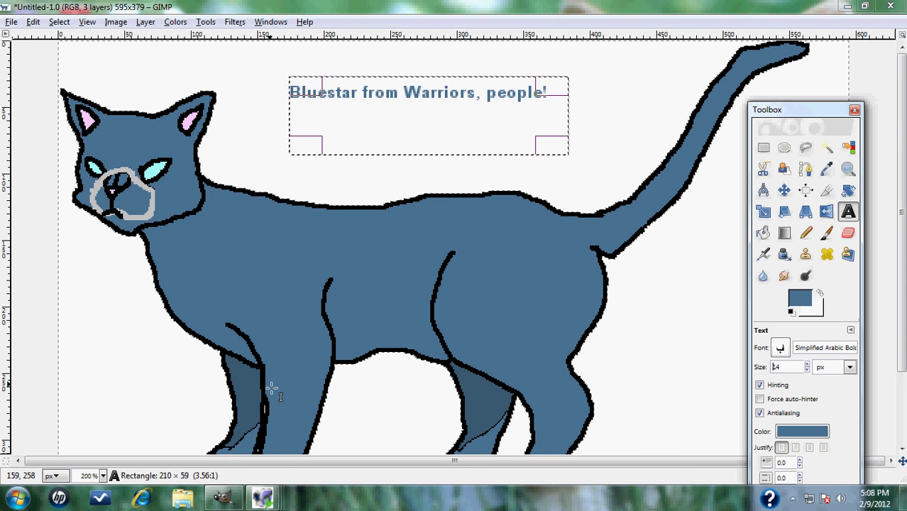
scroll(284, 397, down, 3)
scroll(288, 401, up, 3)
scroll(298, 397, down, 3)
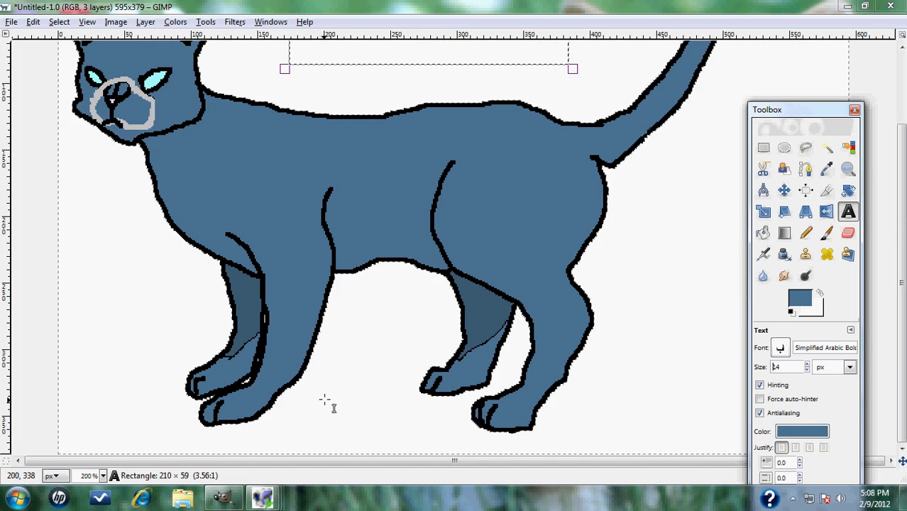
scroll(325, 400, up, 3)
- Close the image, choosing to save the changes as a PNG image named Bluestar
click(891, 6)
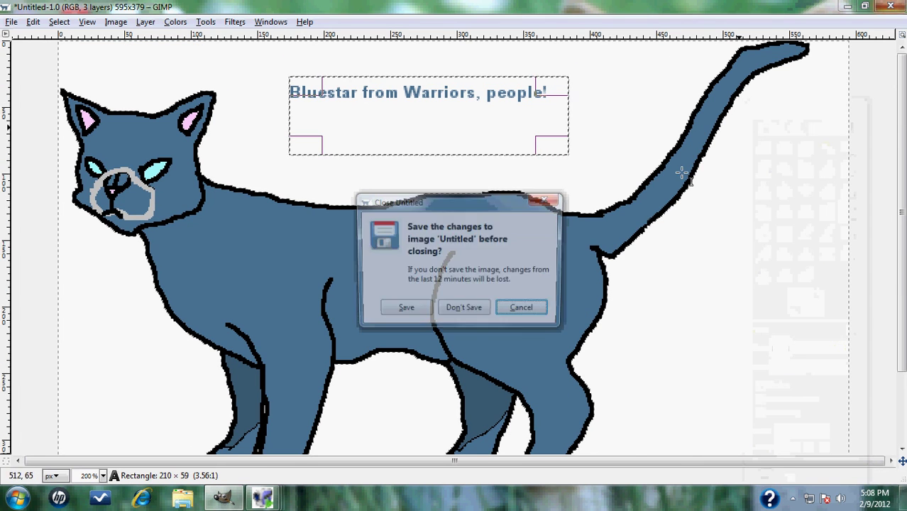
click(403, 311)
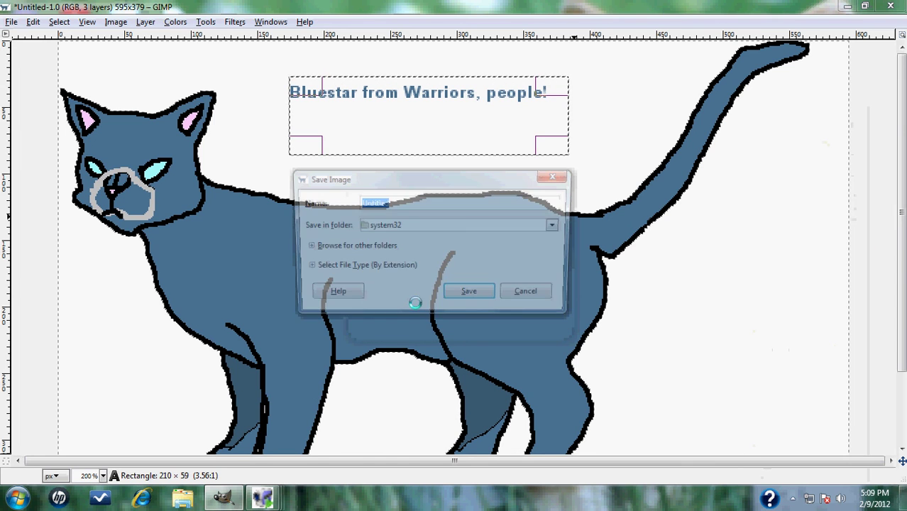
text(Bluestar)
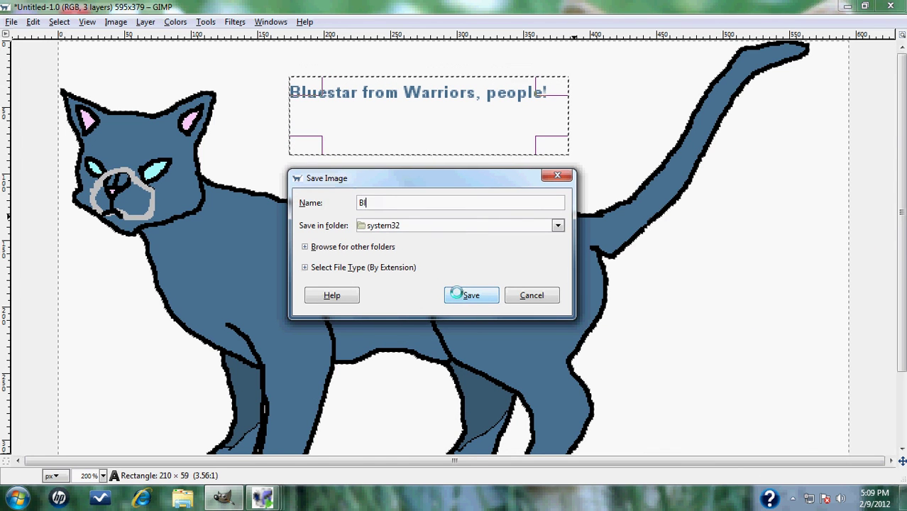
click(304, 269)
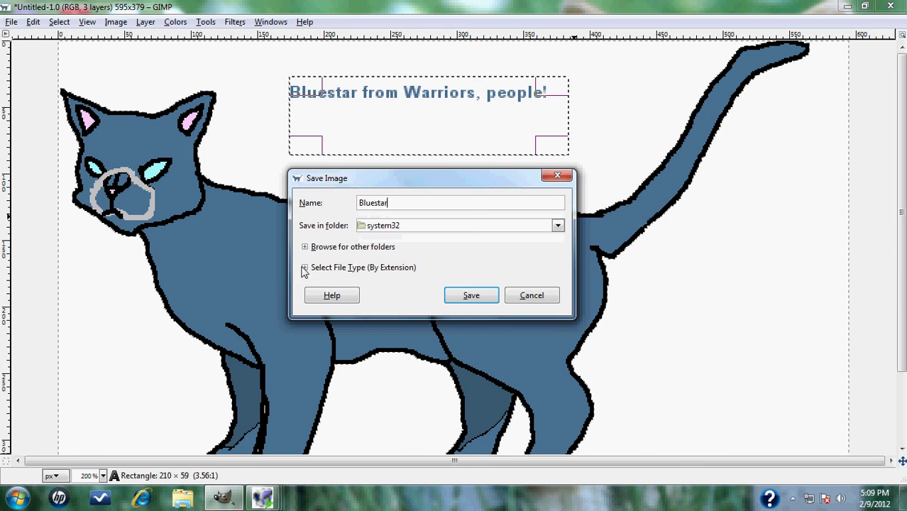
click(304, 268)
scroll(470, 366, down, 3)
scroll(472, 365, down, 4)
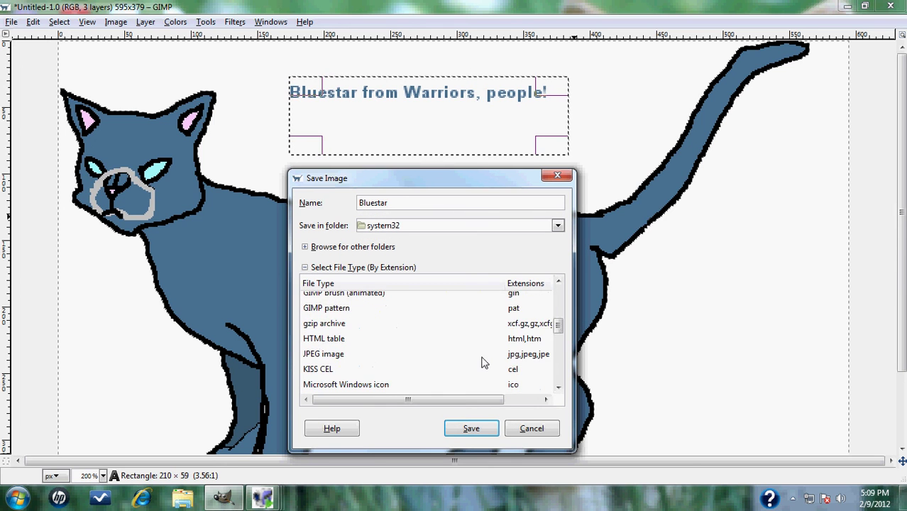
scroll(525, 365, down, 1)
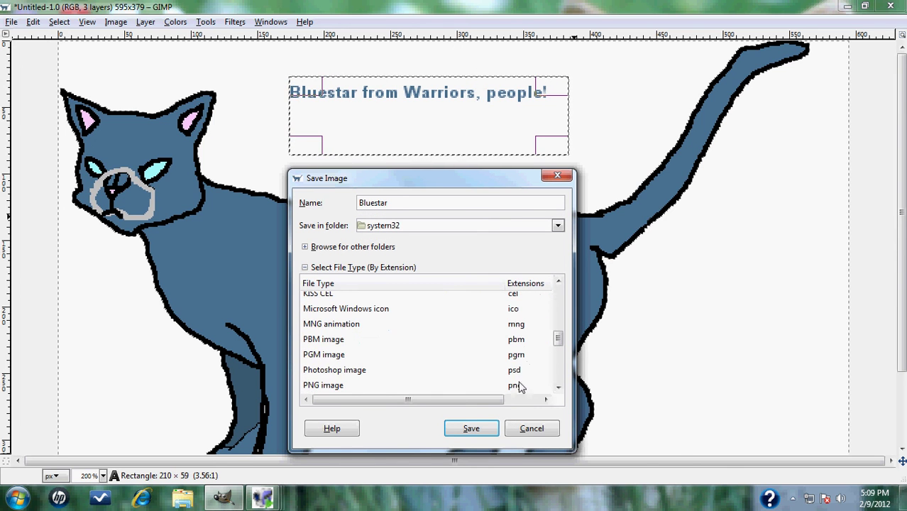
click(521, 385)
click(467, 426)
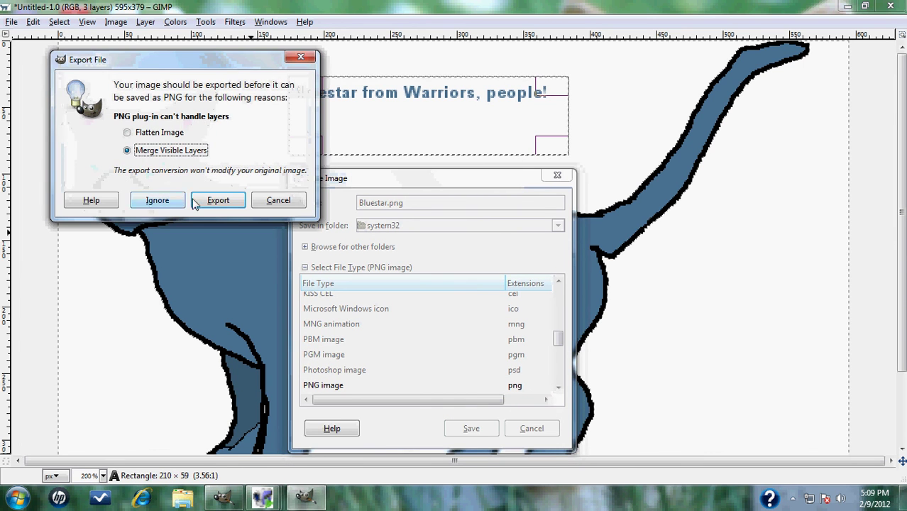
- Export the image with its visible layers merged and save the PNG with the preset options
click(224, 200)
click(181, 291)
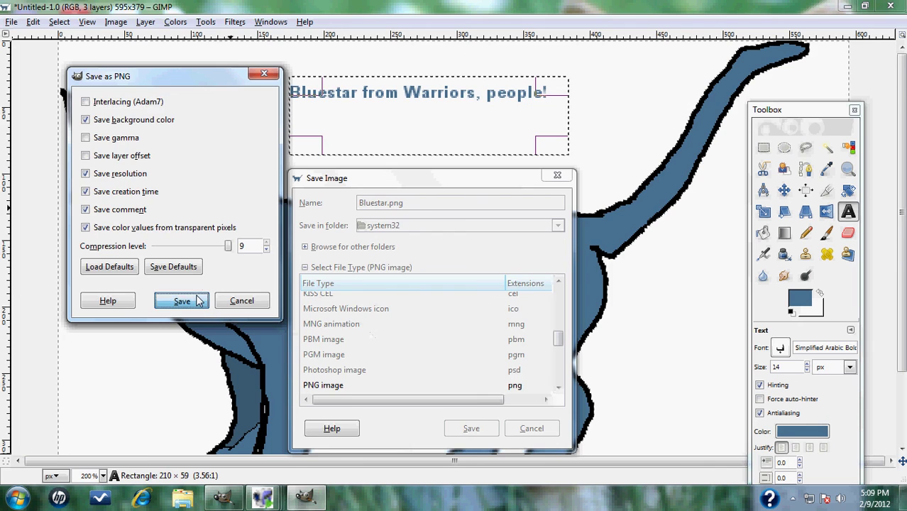
click(381, 84)
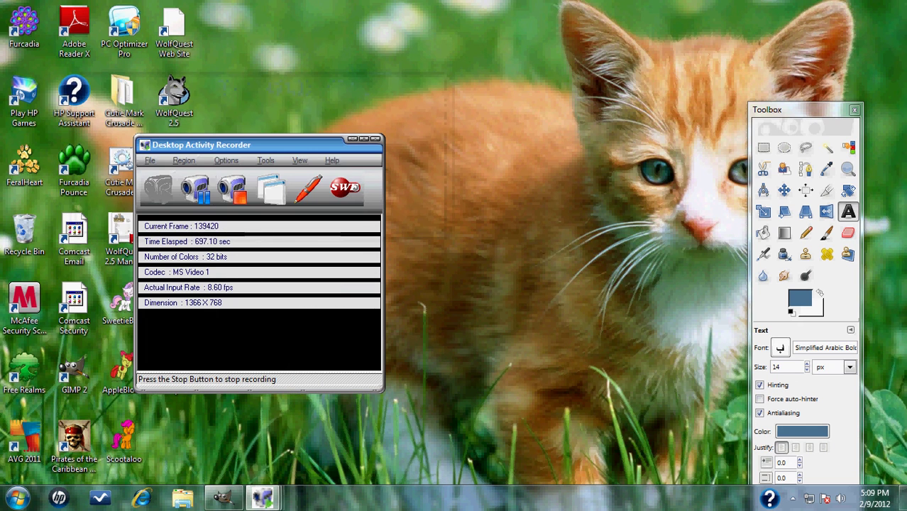